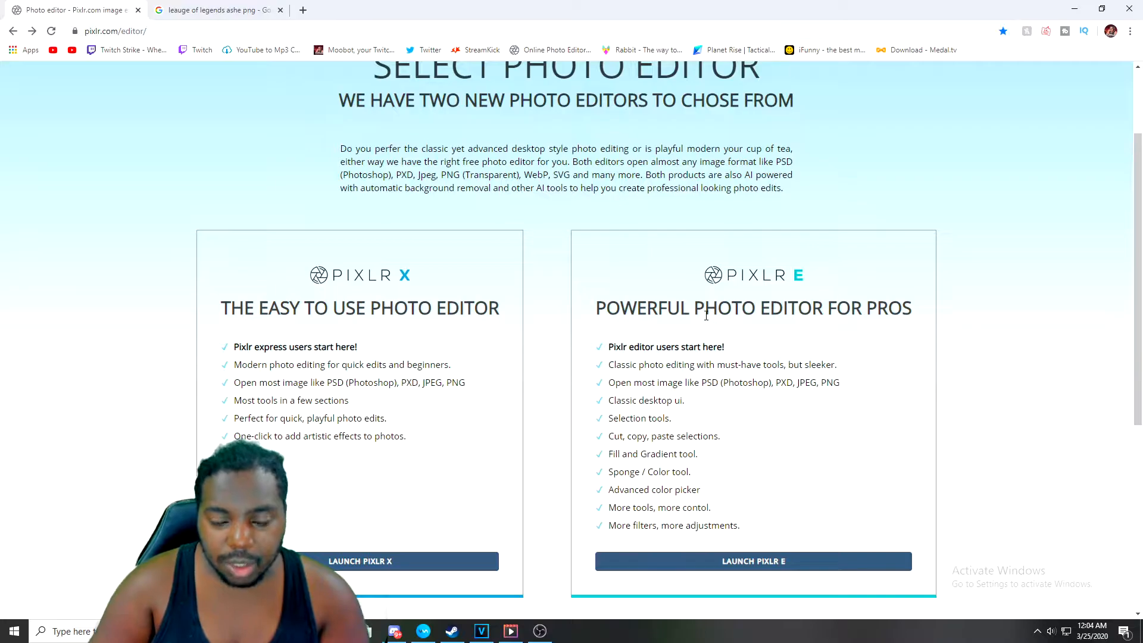
Open the Pixlr E editor and create a new Web 720p canvas of 1280 × 720
{"action": "left_click", "coordinate": [742, 562]}
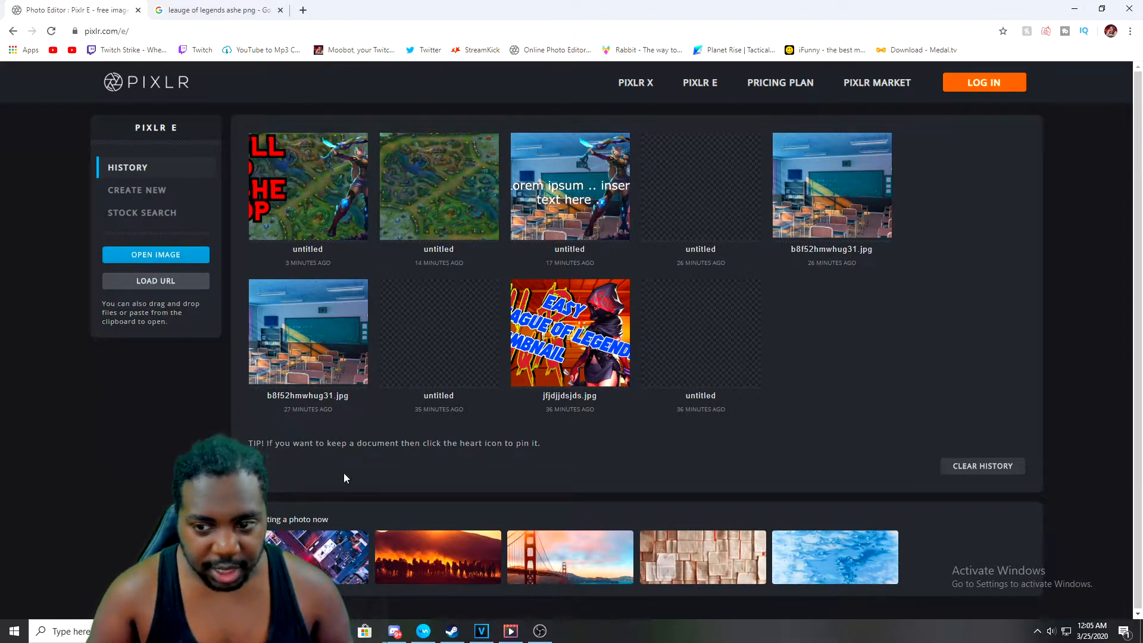
{"action": "left_click", "coordinate": [137, 196]}
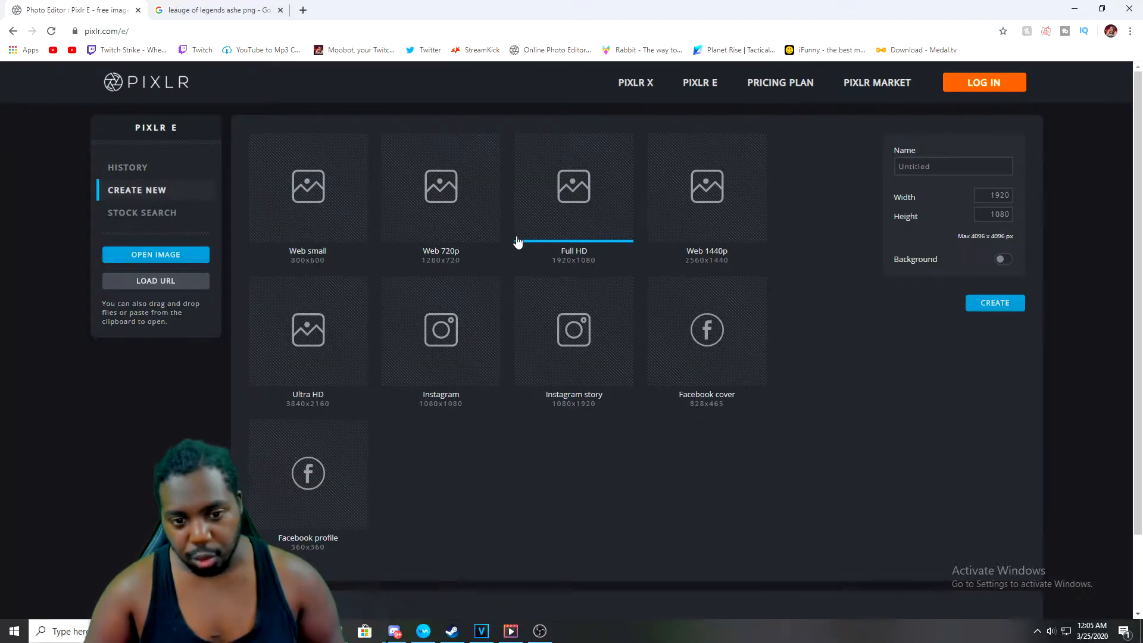
{"action": "double_click", "coordinate": [438, 238]}
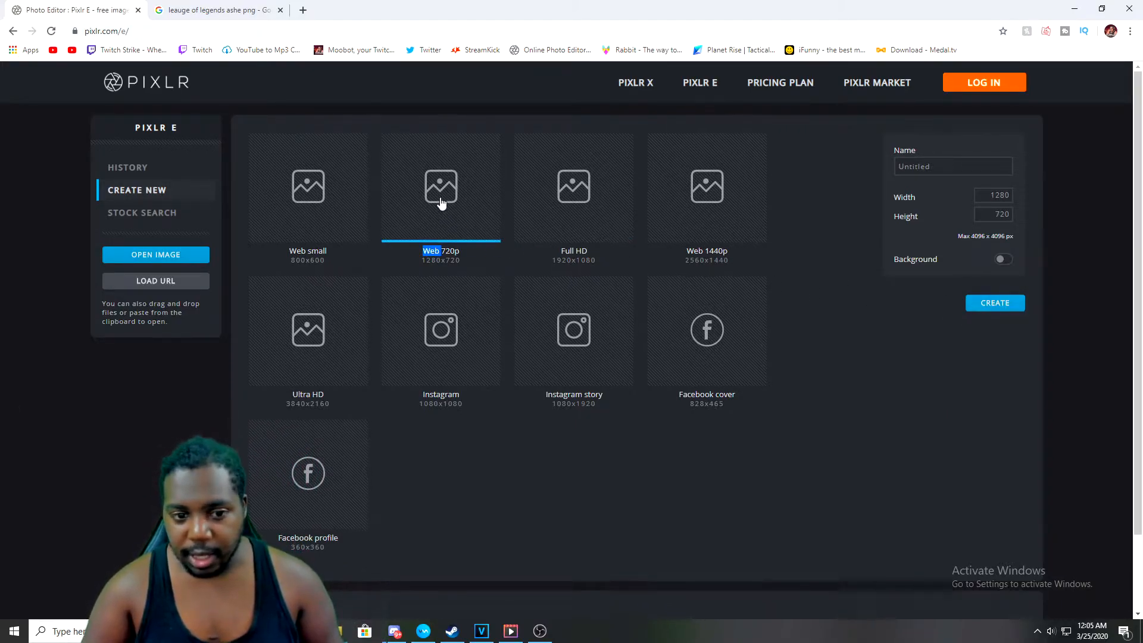
{"action": "left_click", "coordinate": [995, 303]}
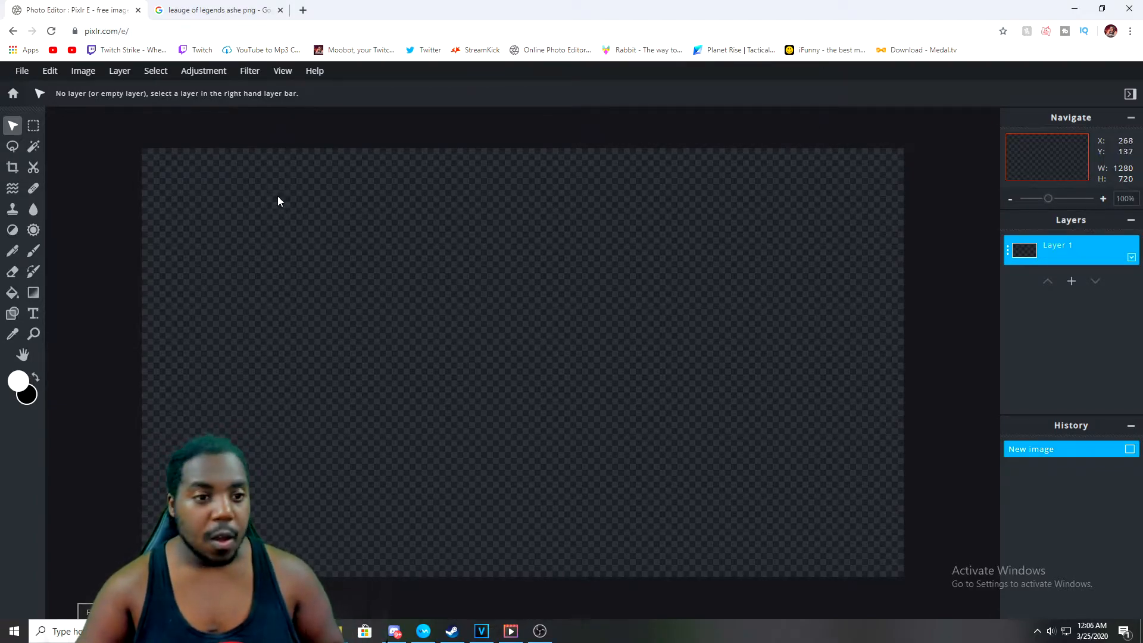
Switch to the Google Images tab and search for league of legends map
{"action": "left_click", "coordinate": [217, 10]}
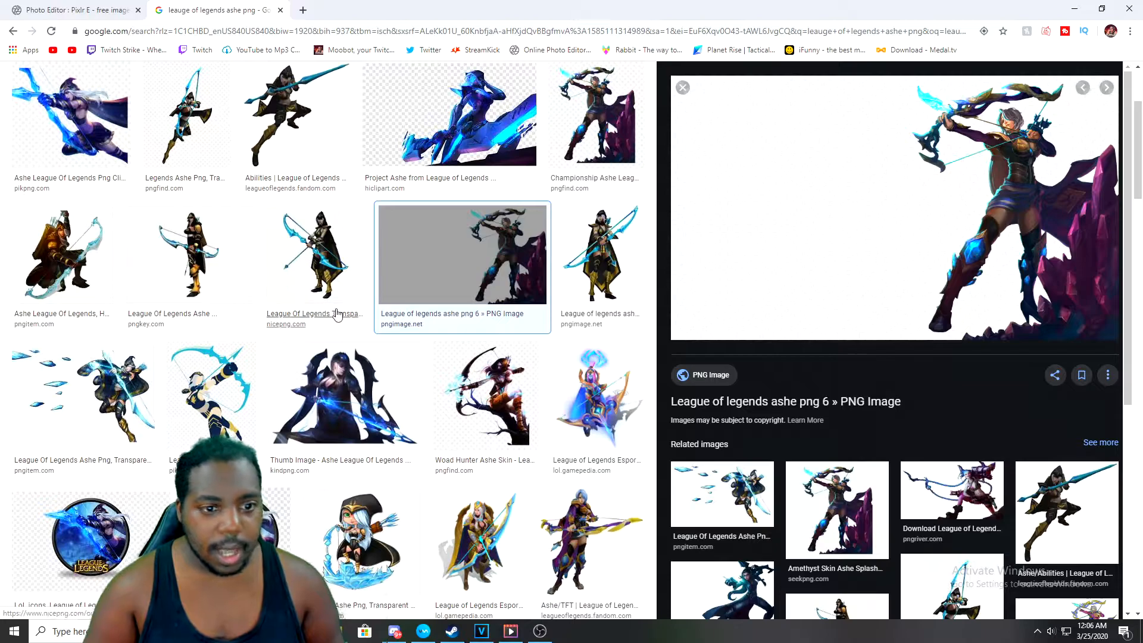
{"action": "scroll", "coordinate": [337, 314], "scroll_direction": "up", "scroll_amount": 3}
{"action": "left_click_drag", "start_coordinate": [217, 87], "coordinate": [180, 92]}
{"action": "key", "text": "BackSpace"}
{"action": "type", "text": "map"}
{"action": "key", "text": "Return"}
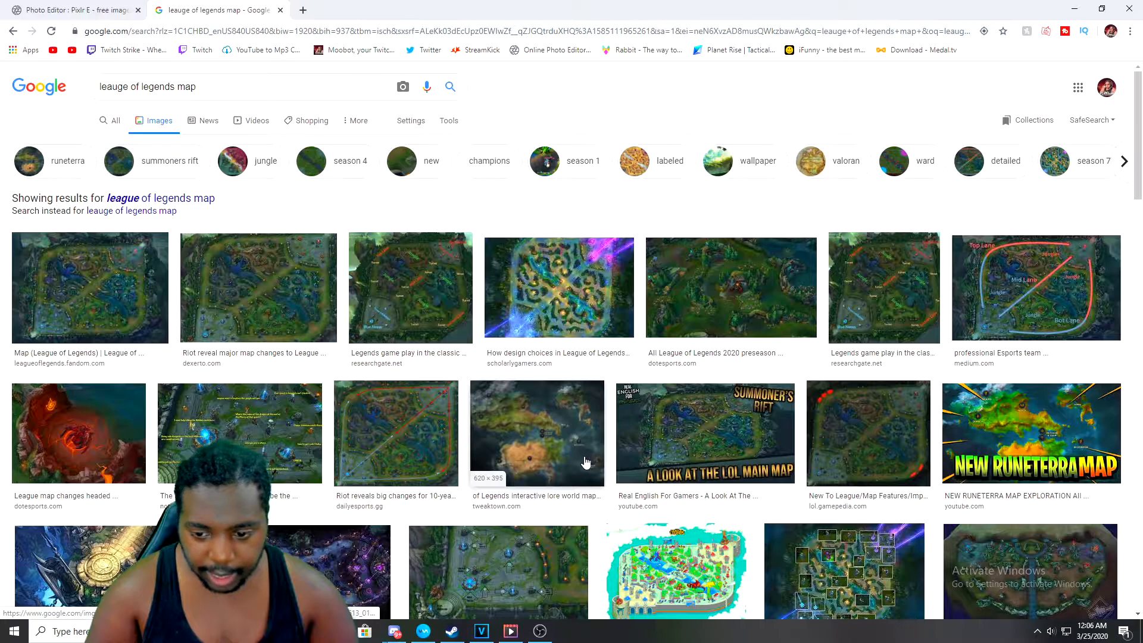
Copy the Dexerto League of Legends map image and paste it onto the new canvas
{"action": "scroll", "coordinate": [586, 462], "scroll_direction": "down", "scroll_amount": 1}
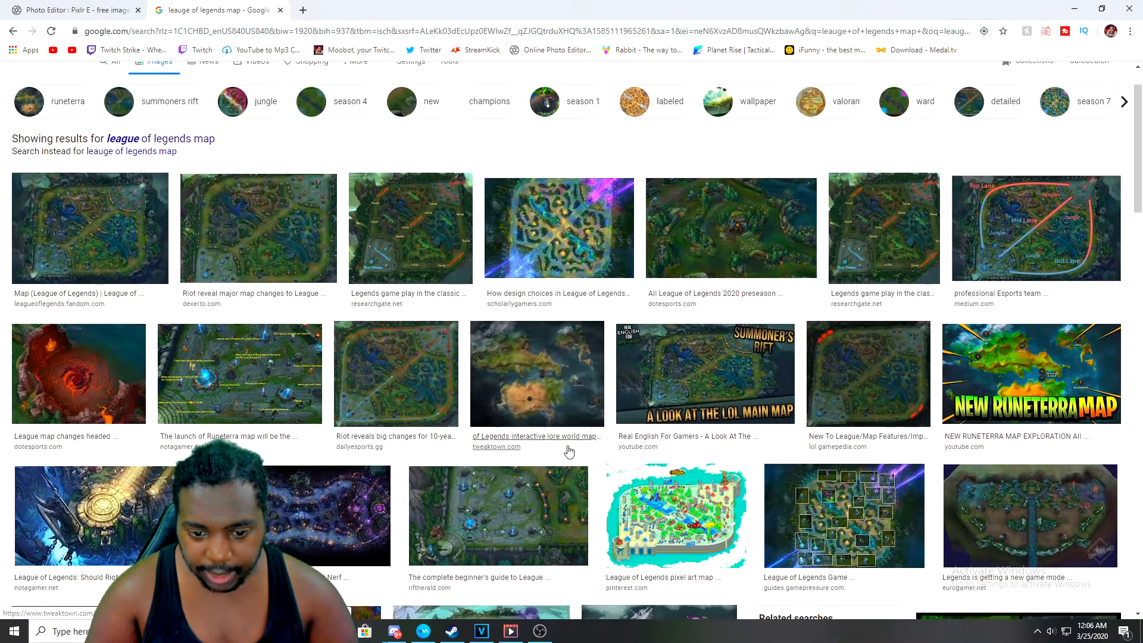
{"action": "left_click", "coordinate": [324, 286]}
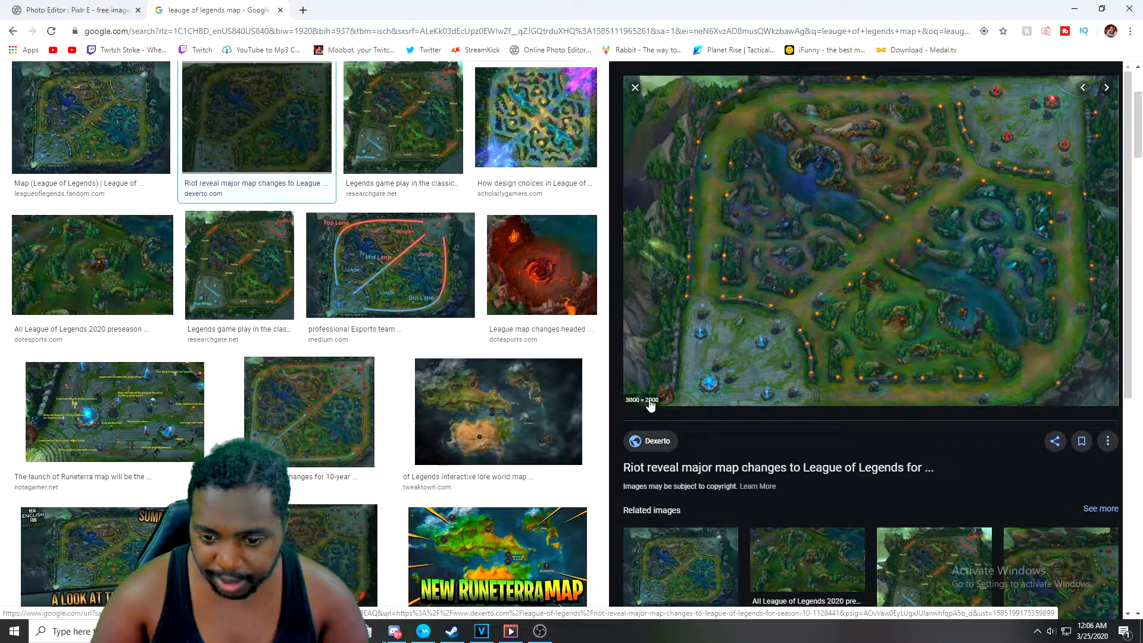
{"action": "right_click", "coordinate": [744, 346]}
{"action": "left_click", "coordinate": [781, 484]}
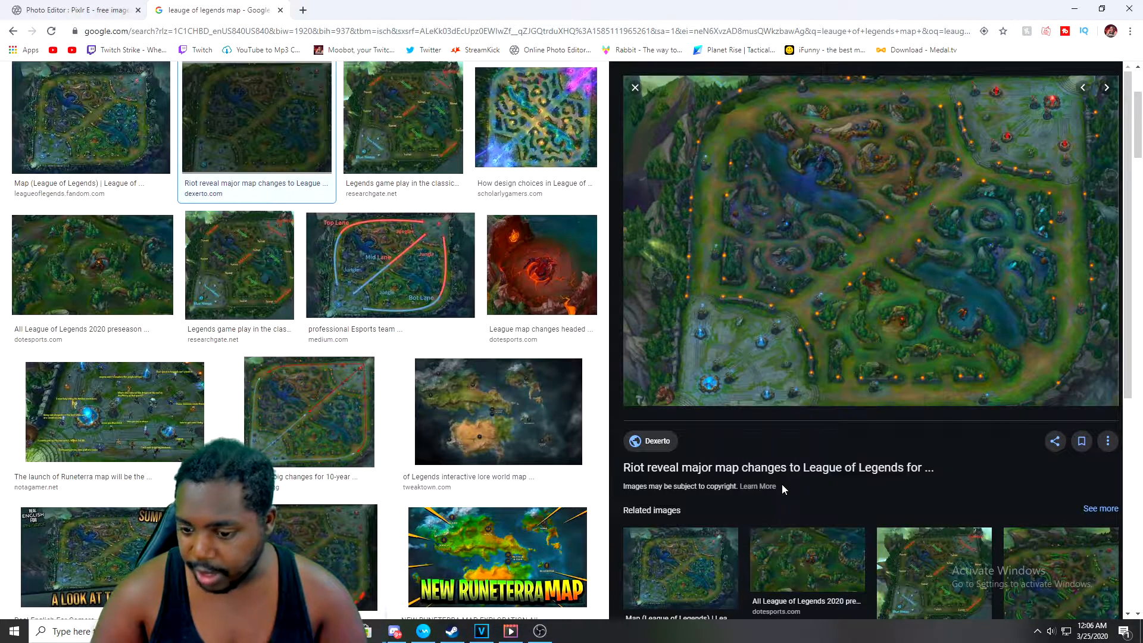
{"action": "left_click", "coordinate": [76, 5]}
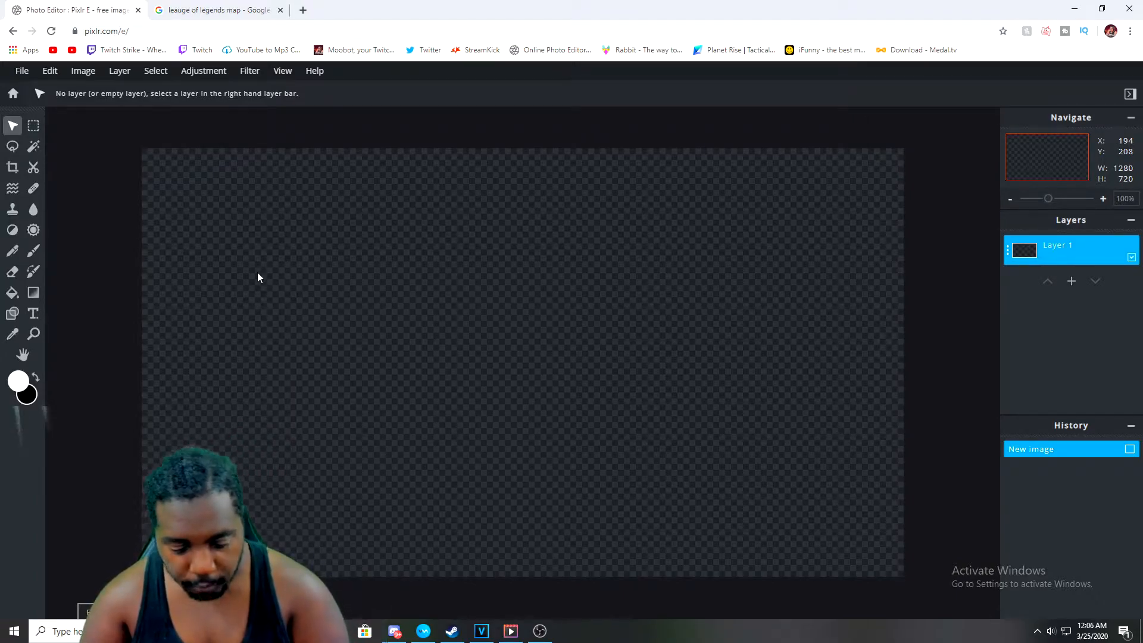
{"action": "key", "text": "ctrl+v"}
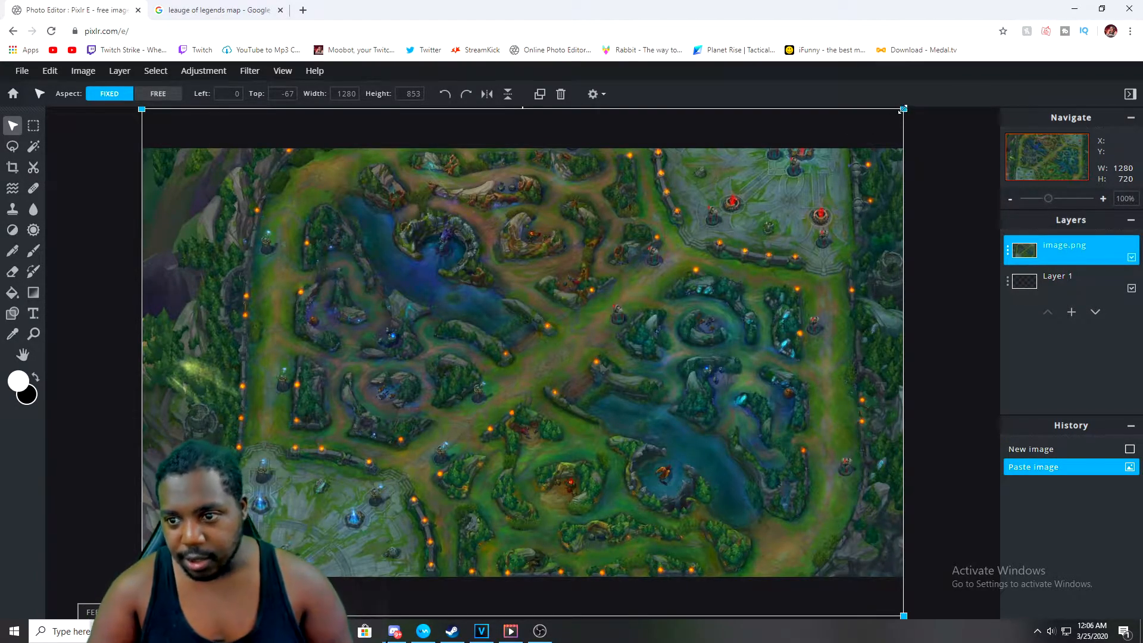
Resize and reposition the map layer with free aspect so it covers the whole canvas, about 1280 × 853 px
{"action": "left_click_drag", "start_coordinate": [903, 109], "coordinate": [841, 150]}
{"action": "left_click_drag", "start_coordinate": [640, 152], "coordinate": [670, 160]}
{"action": "left_click_drag", "start_coordinate": [840, 140], "coordinate": [903, 114]}
{"action": "mouse_move", "coordinate": [801, 203]}
{"action": "left_mouse_down"}
{"action": "mouse_move", "coordinate": [778, 202]}
{"action": "mouse_move", "coordinate": [789, 201]}
{"action": "left_mouse_up"}
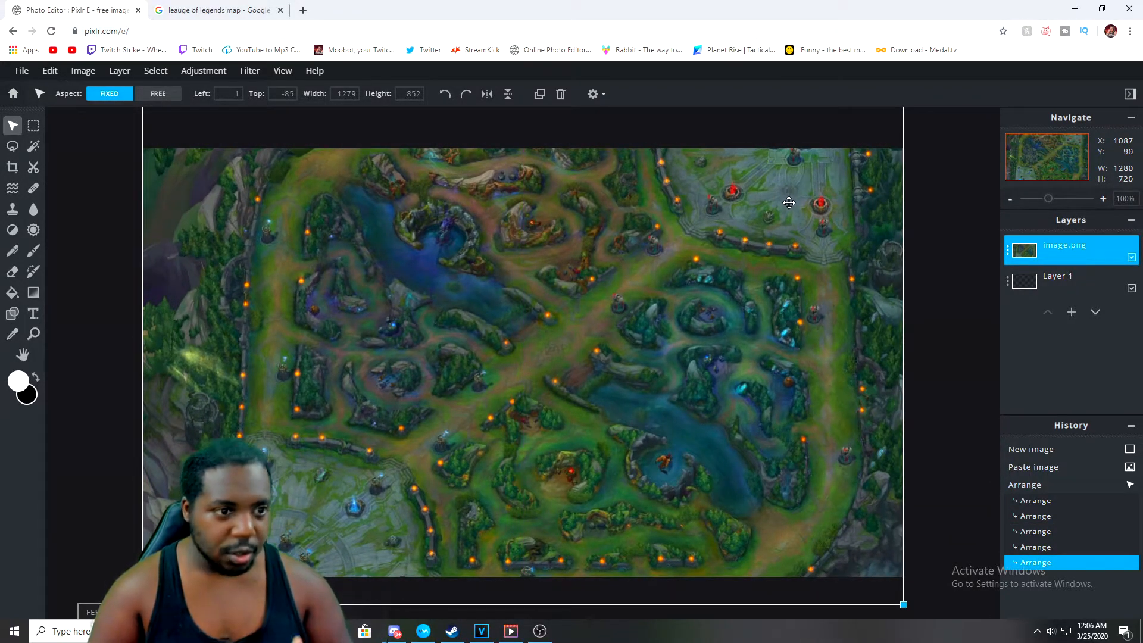
{"action": "mouse_move", "coordinate": [361, 253]}
{"action": "left_mouse_down"}
{"action": "mouse_move", "coordinate": [360, 301]}
{"action": "mouse_move", "coordinate": [362, 266]}
{"action": "mouse_move", "coordinate": [379, 267]}
{"action": "left_mouse_up"}
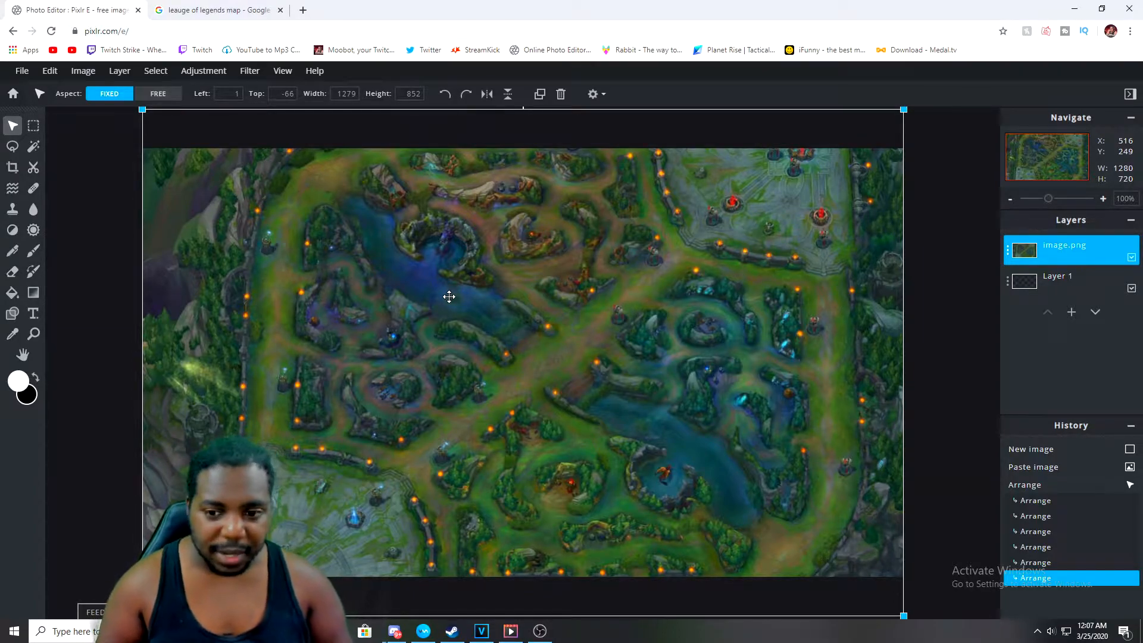
{"action": "key", "text": "shift"}
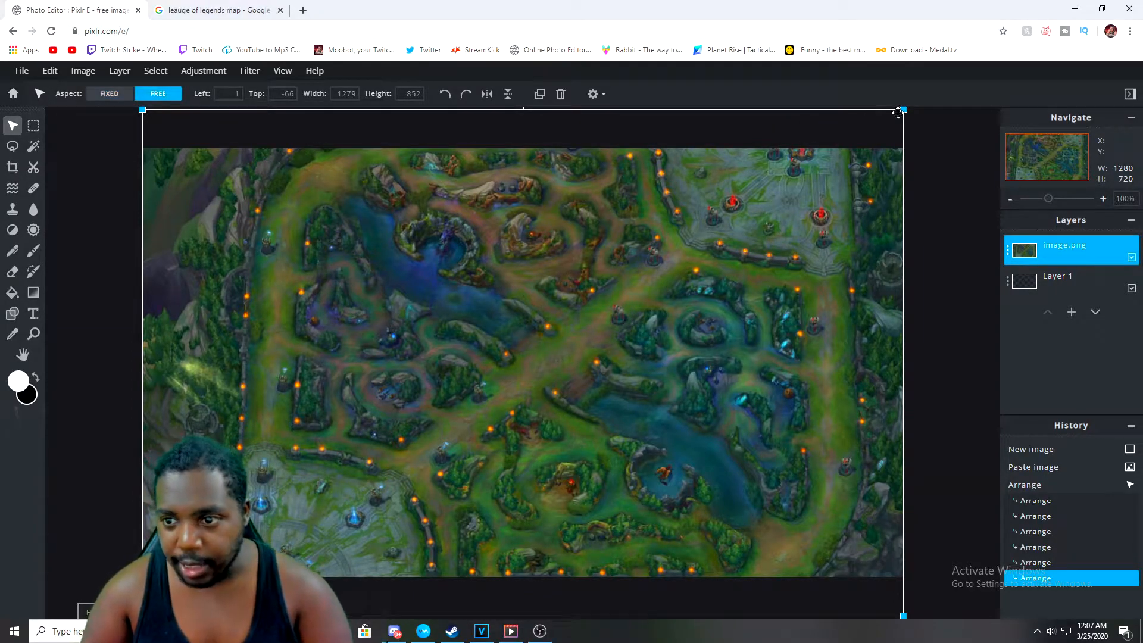
{"action": "left_click_drag", "start_coordinate": [905, 111], "coordinate": [940, 126]}
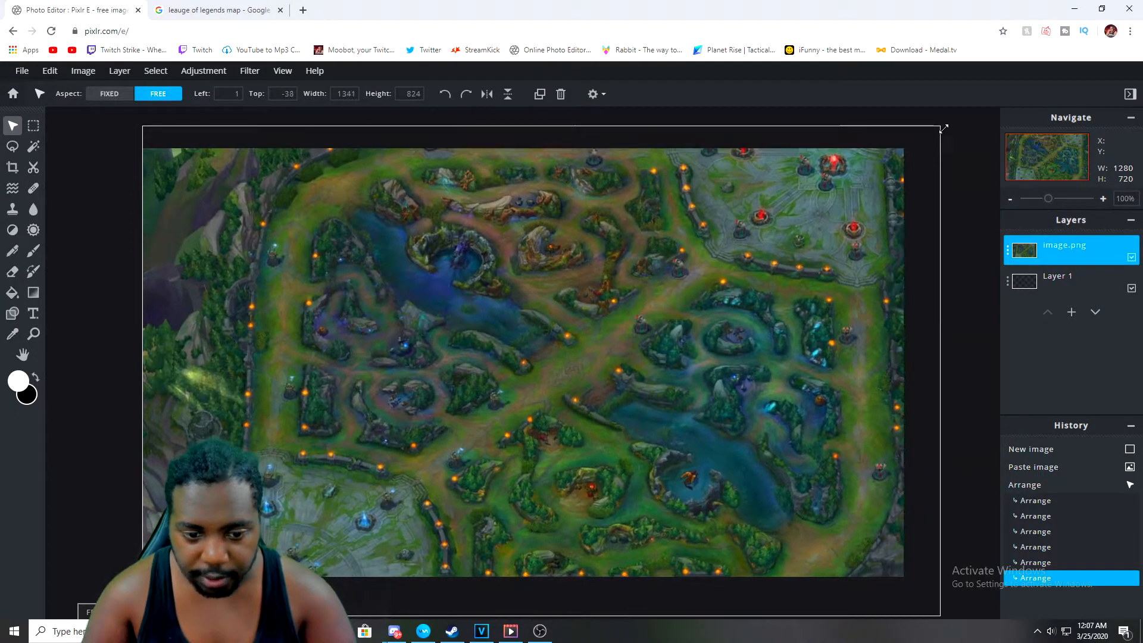
{"action": "left_click_drag", "start_coordinate": [142, 126], "coordinate": [304, 215]}
{"action": "left_click_drag", "start_coordinate": [495, 261], "coordinate": [344, 204]}
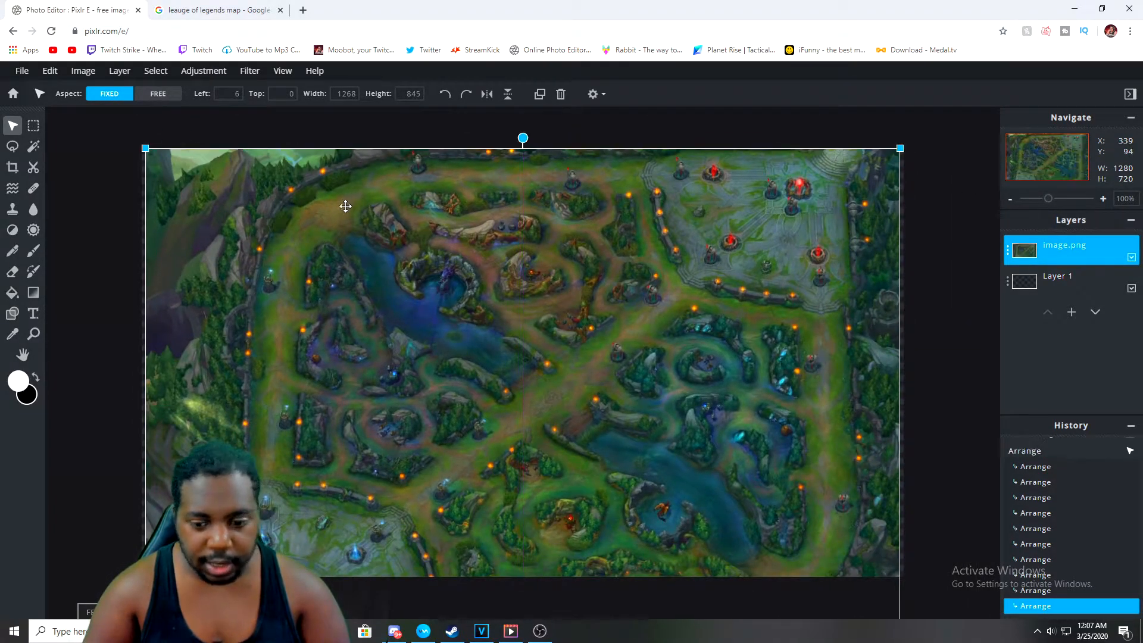
{"action": "left_click_drag", "start_coordinate": [386, 265], "coordinate": [385, 238]}
{"action": "left_click_drag", "start_coordinate": [147, 123], "coordinate": [242, 186]}
{"action": "left_click_drag", "start_coordinate": [409, 244], "coordinate": [311, 197]}
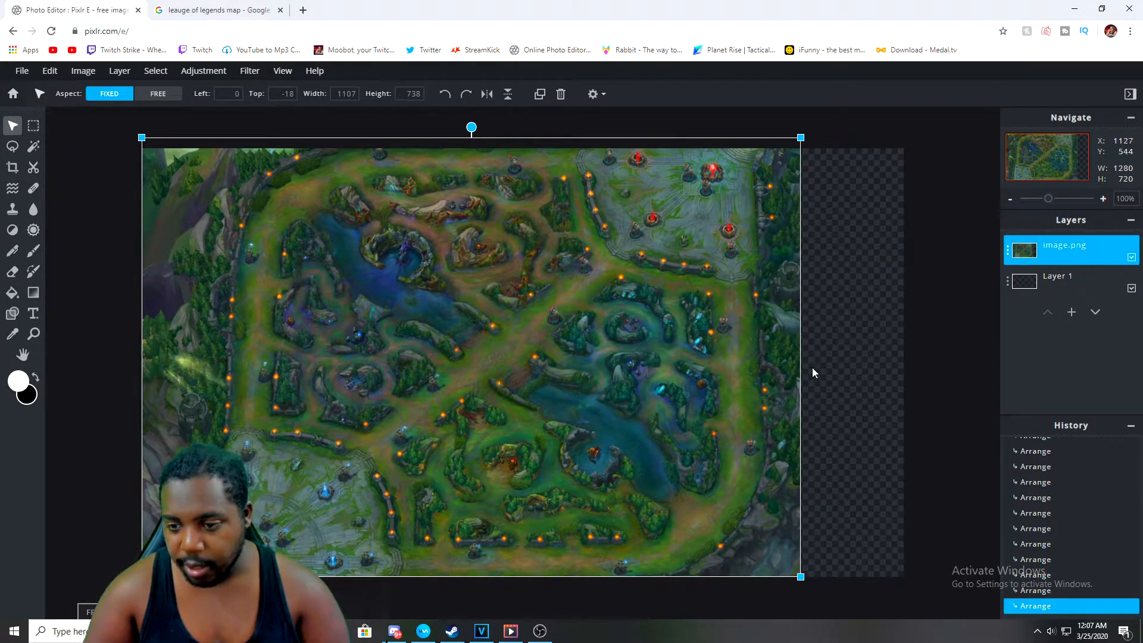
{"action": "key", "text": "shift"}
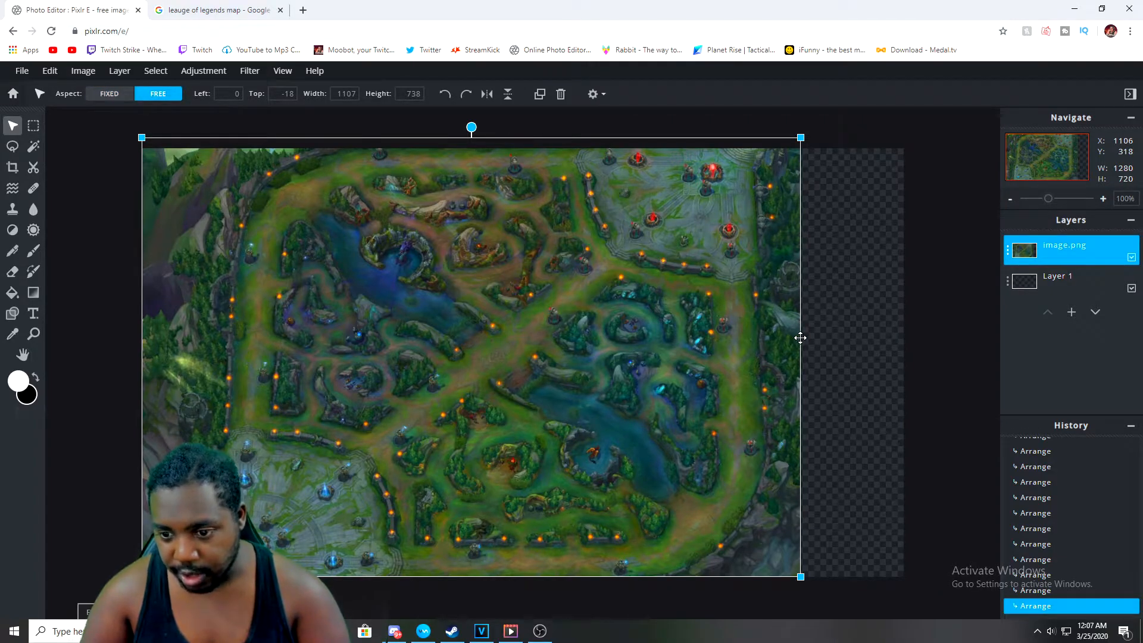
{"action": "left_click_drag", "start_coordinate": [801, 138], "coordinate": [902, 143]}
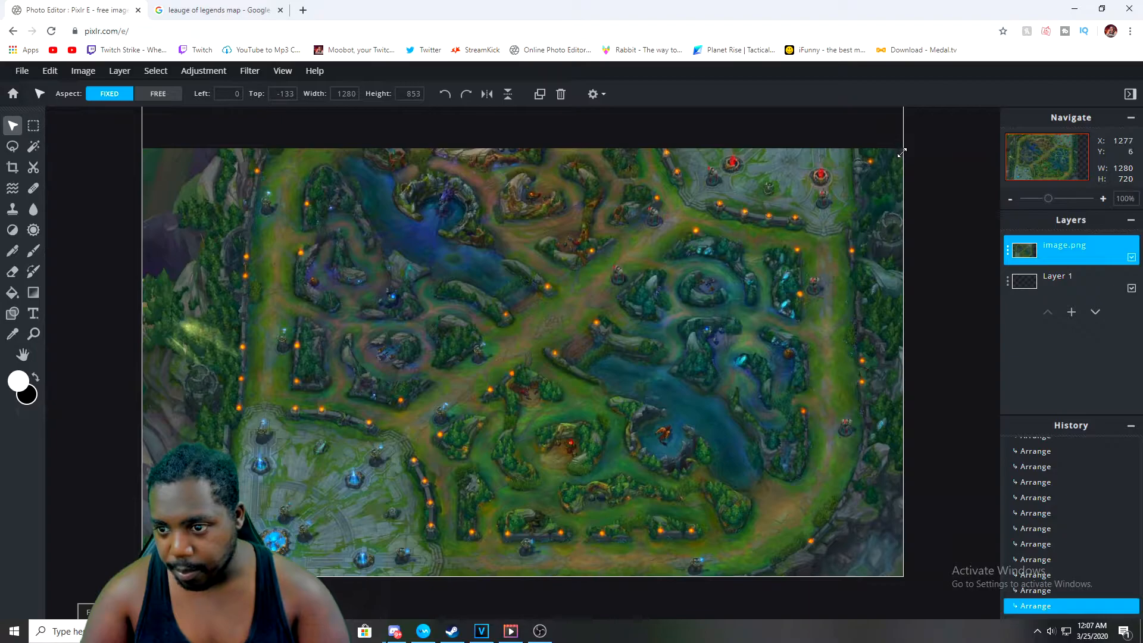
{"action": "left_click_drag", "start_coordinate": [619, 287], "coordinate": [620, 320]}
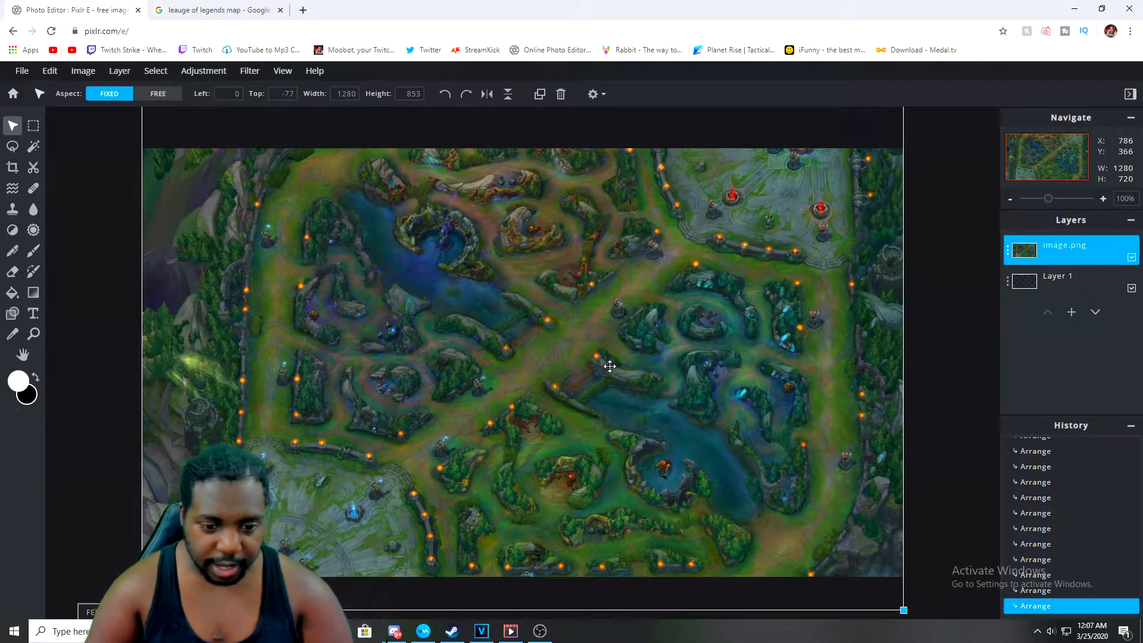
{"action": "left_click", "coordinate": [98, 365]}
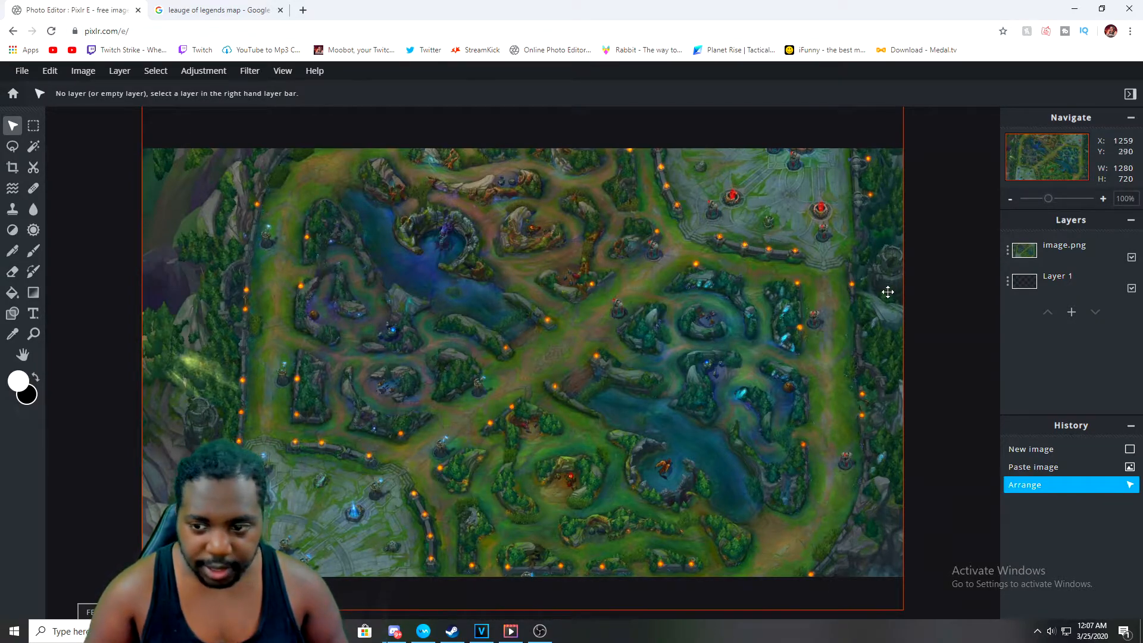
Back in Google Images, search for league of legends ashe png
{"action": "mouse_move", "coordinate": [306, 631]}
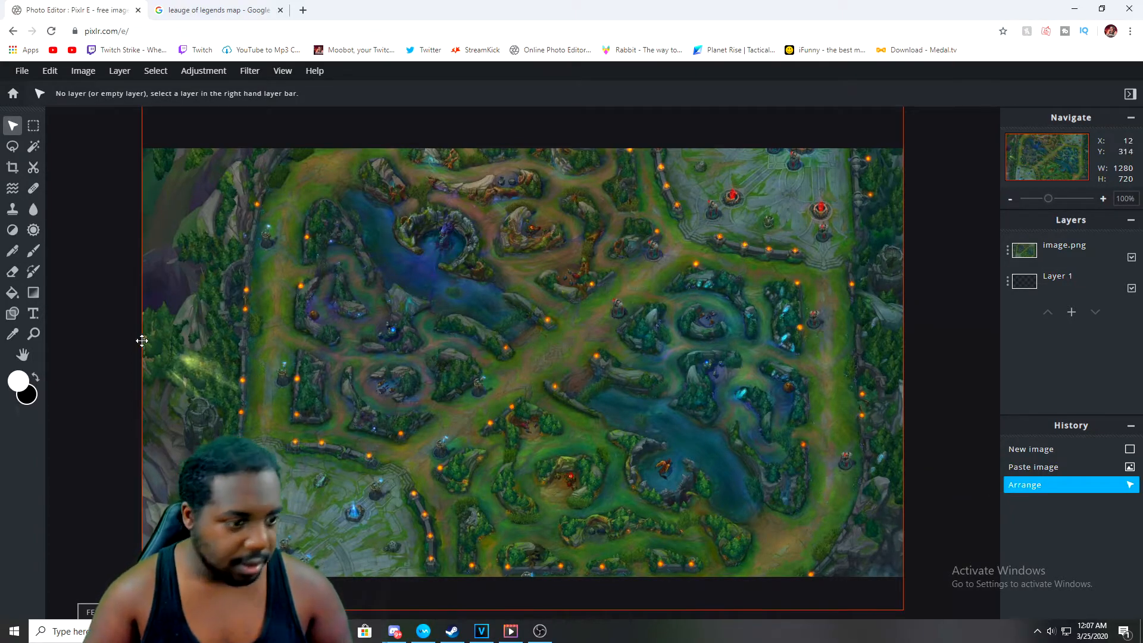
{"action": "left_click", "coordinate": [226, 11]}
{"action": "scroll", "coordinate": [353, 246], "scroll_direction": "up", "scroll_amount": 3}
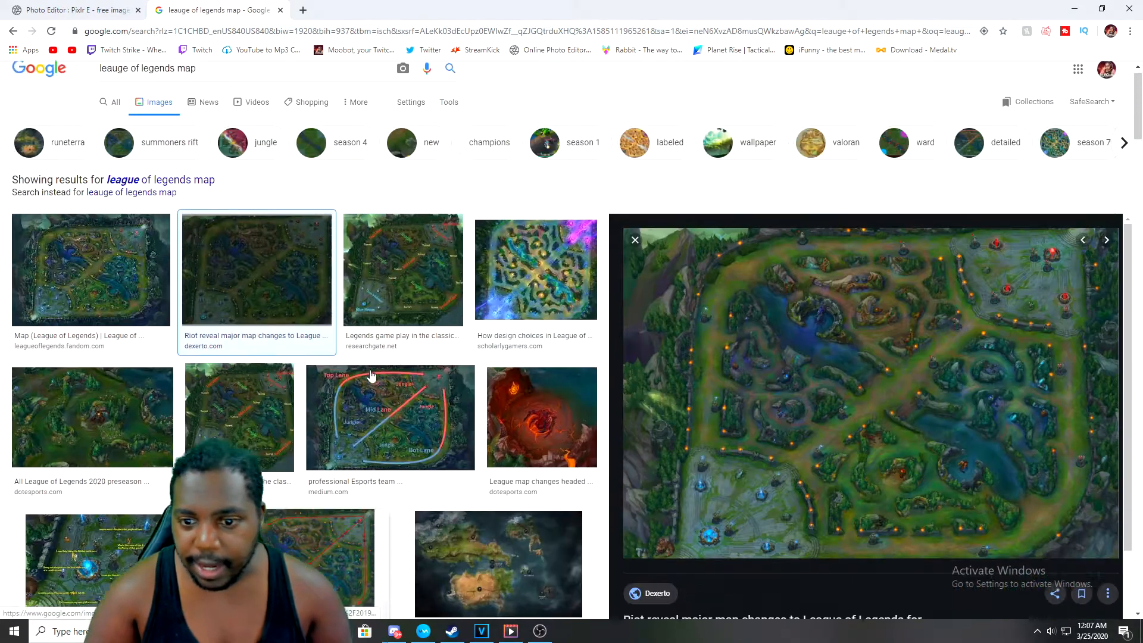
{"action": "left_click_drag", "start_coordinate": [197, 87], "coordinate": [178, 103]}
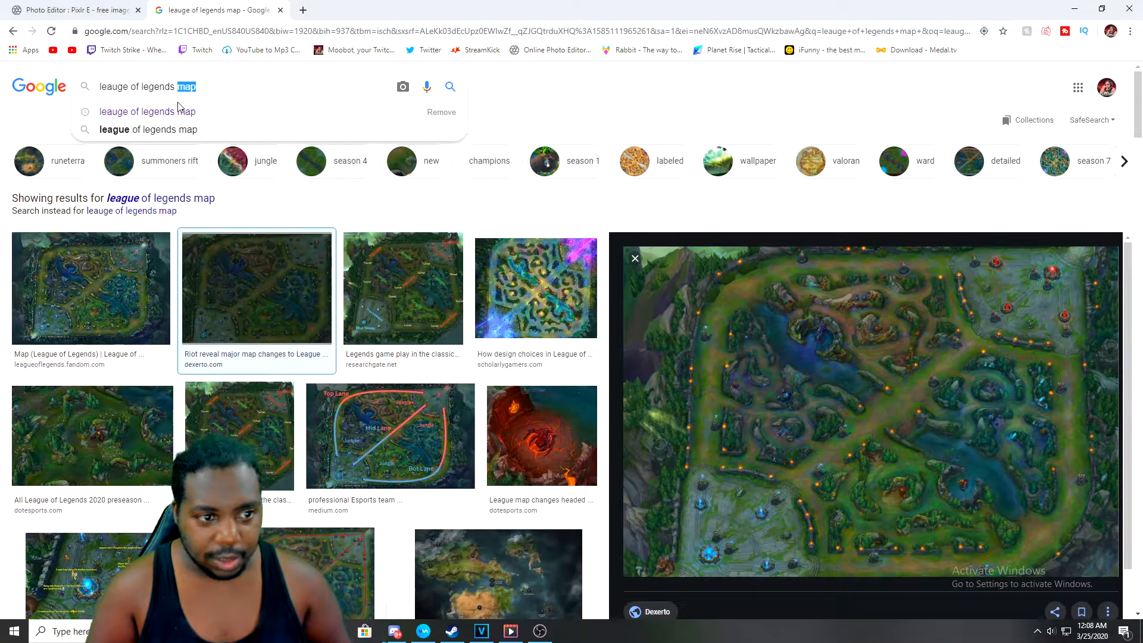
{"action": "key", "text": "BackSpace"}
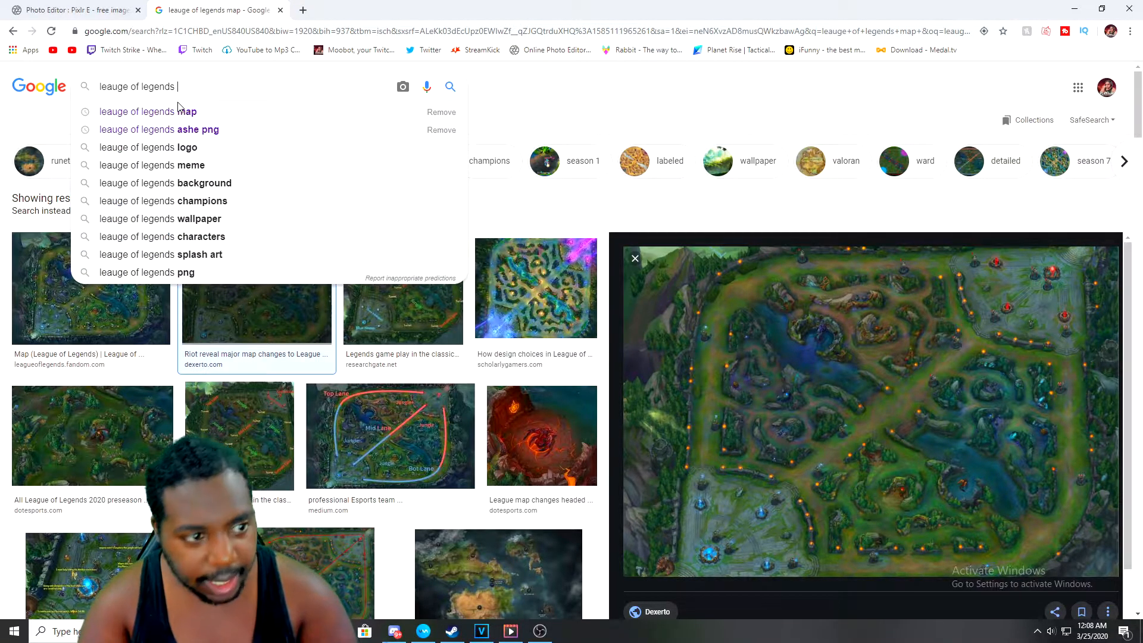
{"action": "type", "text": "A"}
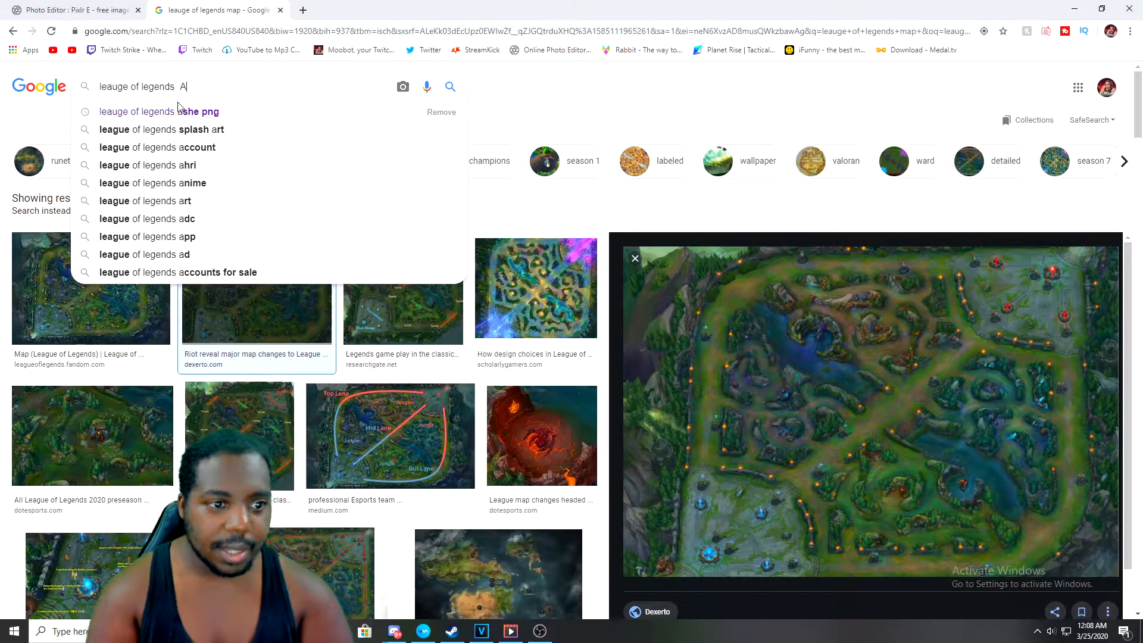
{"action": "left_click", "coordinate": [188, 112]}
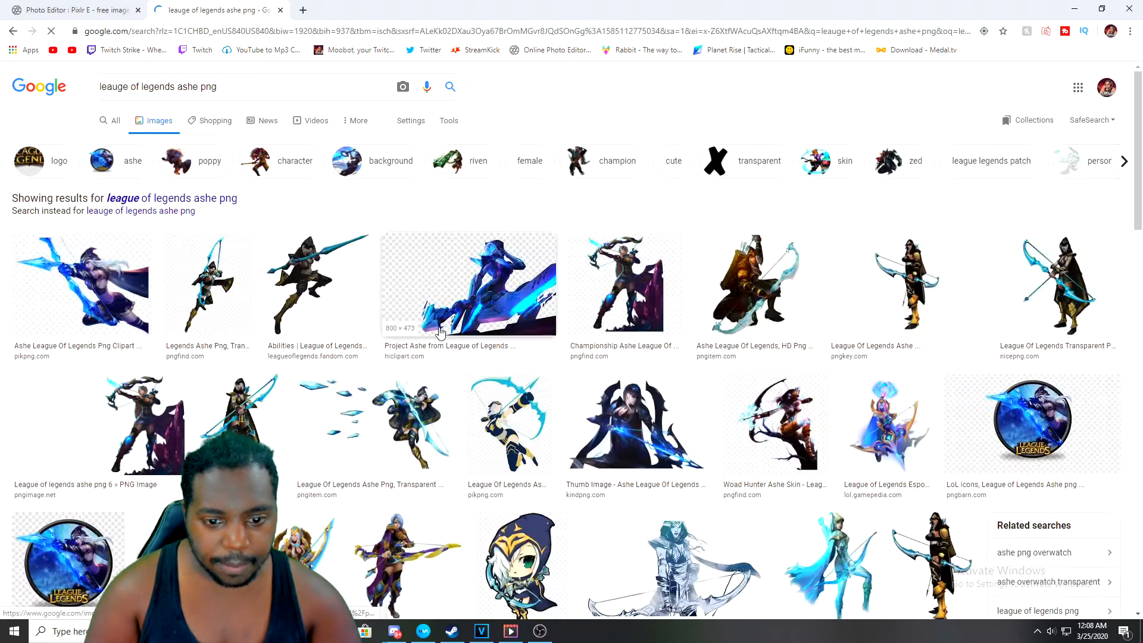
Copy the pngimage.net Ashe PNG image and paste it onto the canvas above the map
{"action": "scroll", "coordinate": [545, 323], "scroll_direction": "down", "scroll_amount": 2}
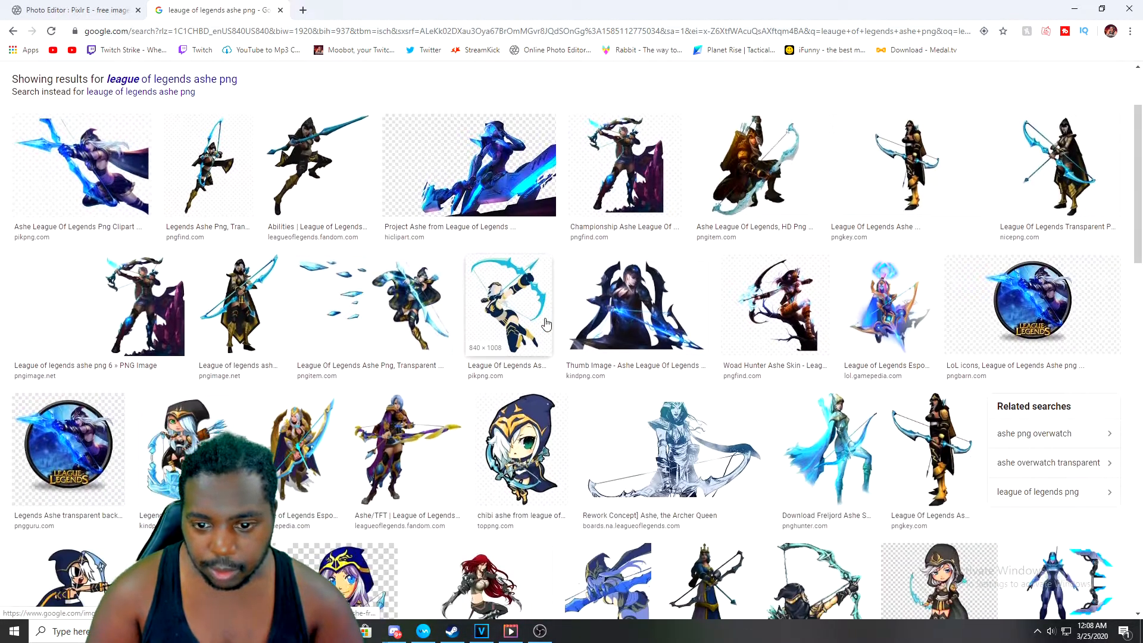
{"action": "left_click", "coordinate": [622, 172]}
{"action": "left_click", "coordinate": [521, 246]}
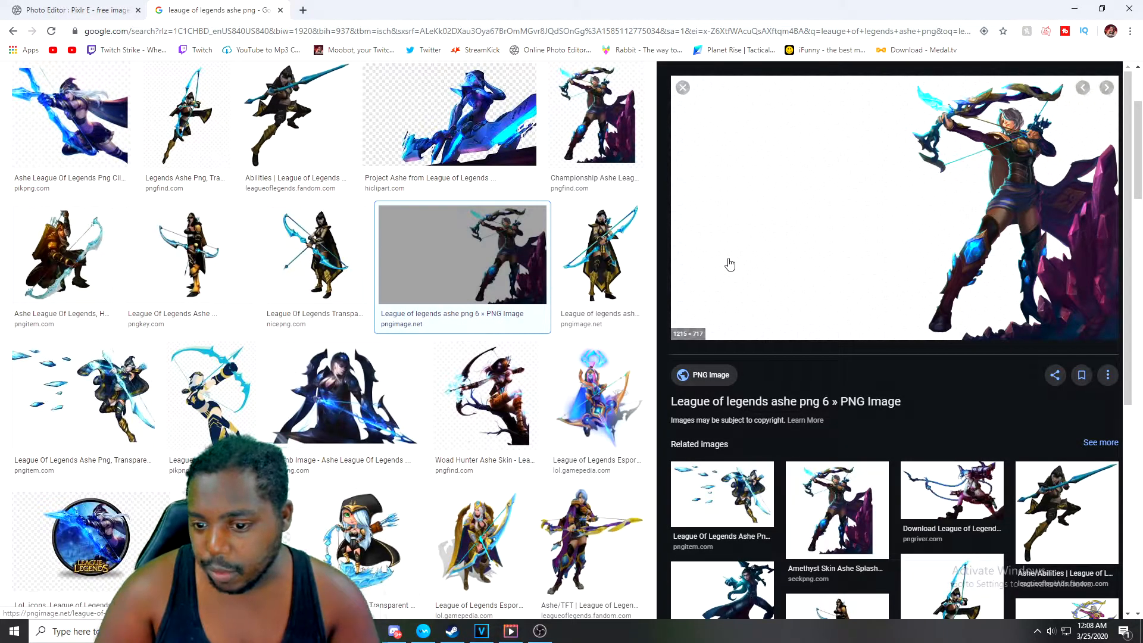
{"action": "right_click", "coordinate": [730, 265]}
{"action": "left_click", "coordinate": [775, 401]}
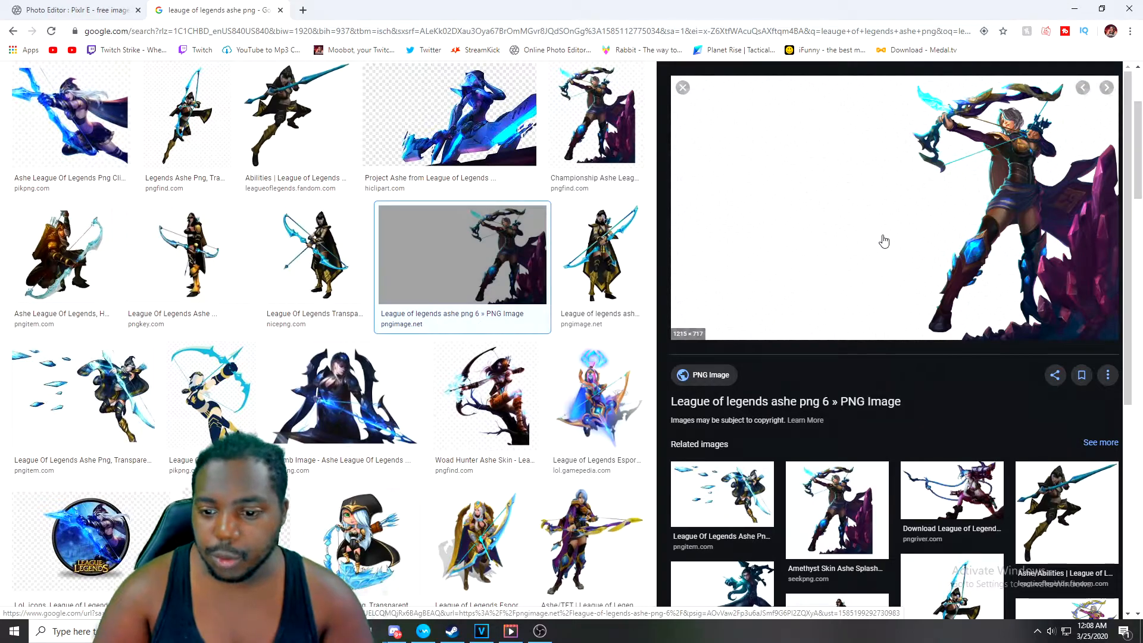
{"action": "left_click", "coordinate": [98, 11]}
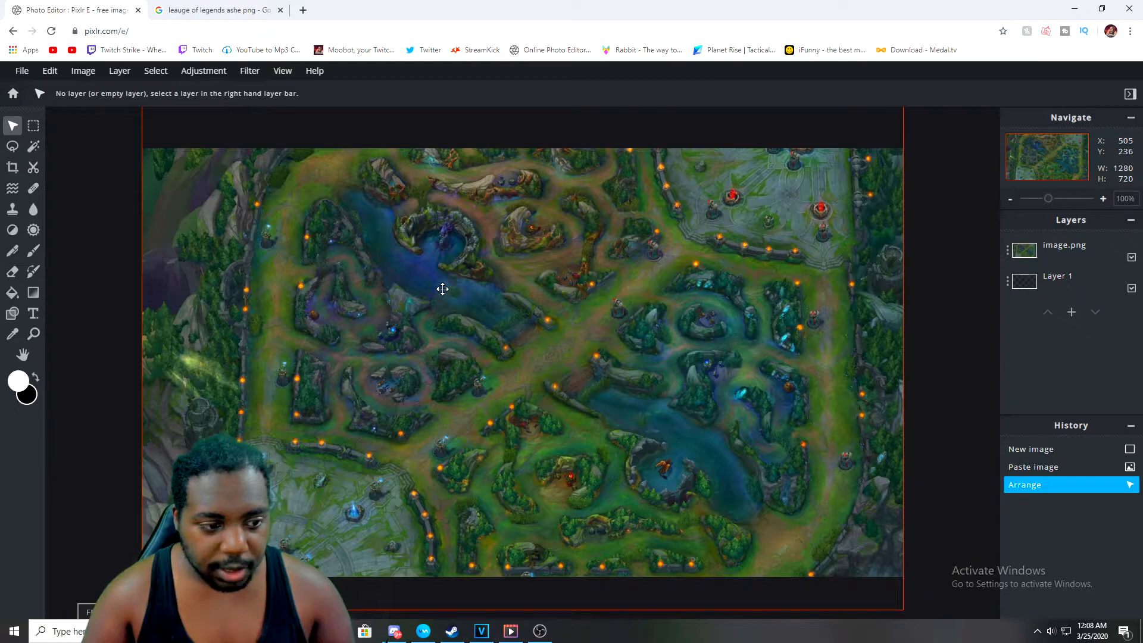
{"action": "key", "text": "ctrl+v"}
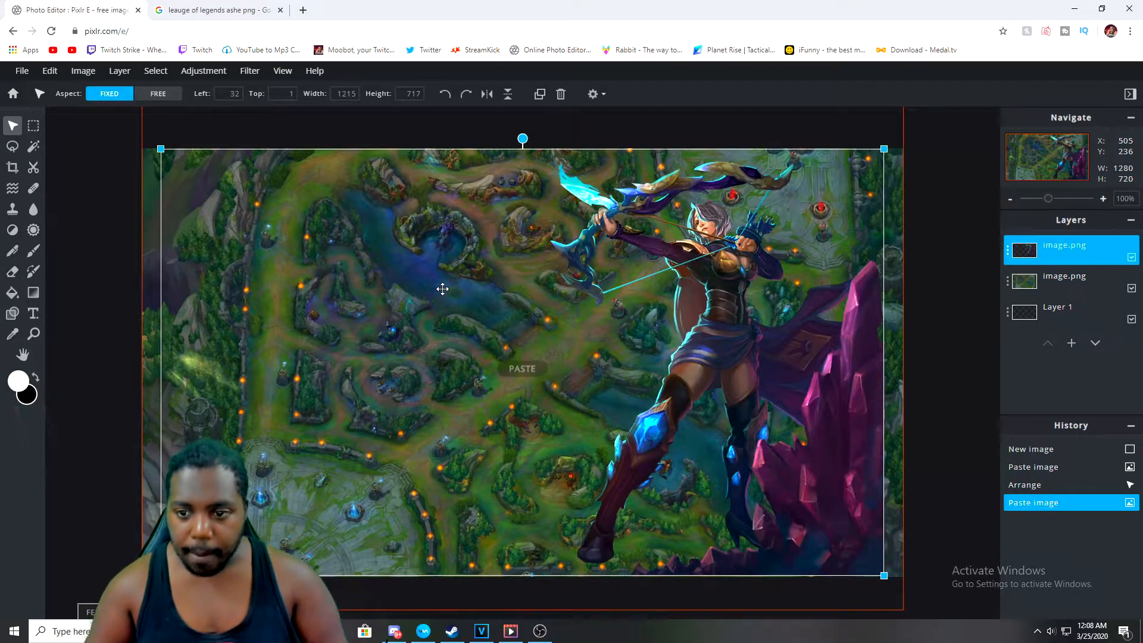
Move the Ashe layer slightly right, about 65 px from the left edge, and deselect it
{"action": "left_click_drag", "start_coordinate": [358, 260], "coordinate": [381, 263]}
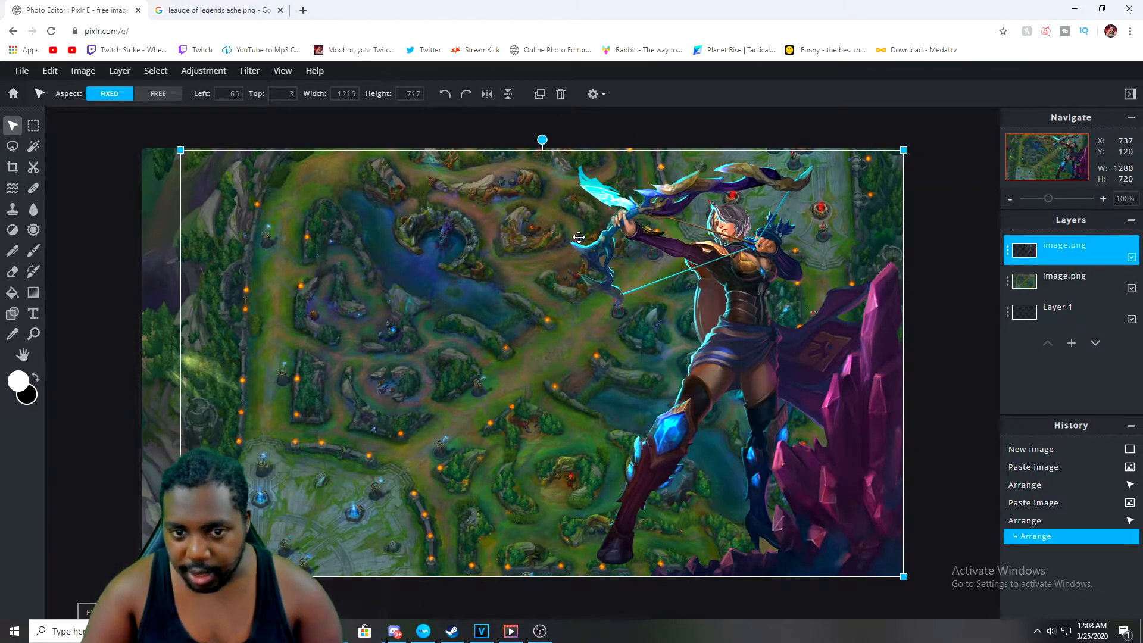
{"action": "left_click", "coordinate": [941, 311]}
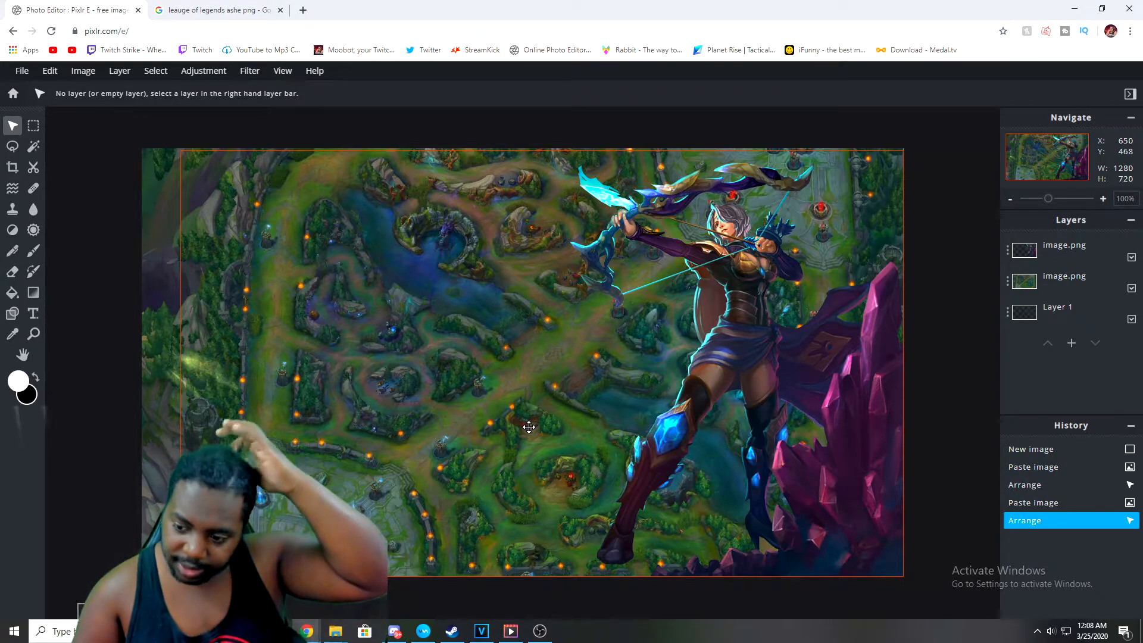
Add a new text layer reading FULL AD ASHE TOP, breaking it into lines FULL, AD and ASHE TOP
{"action": "left_click", "coordinate": [31, 316]}
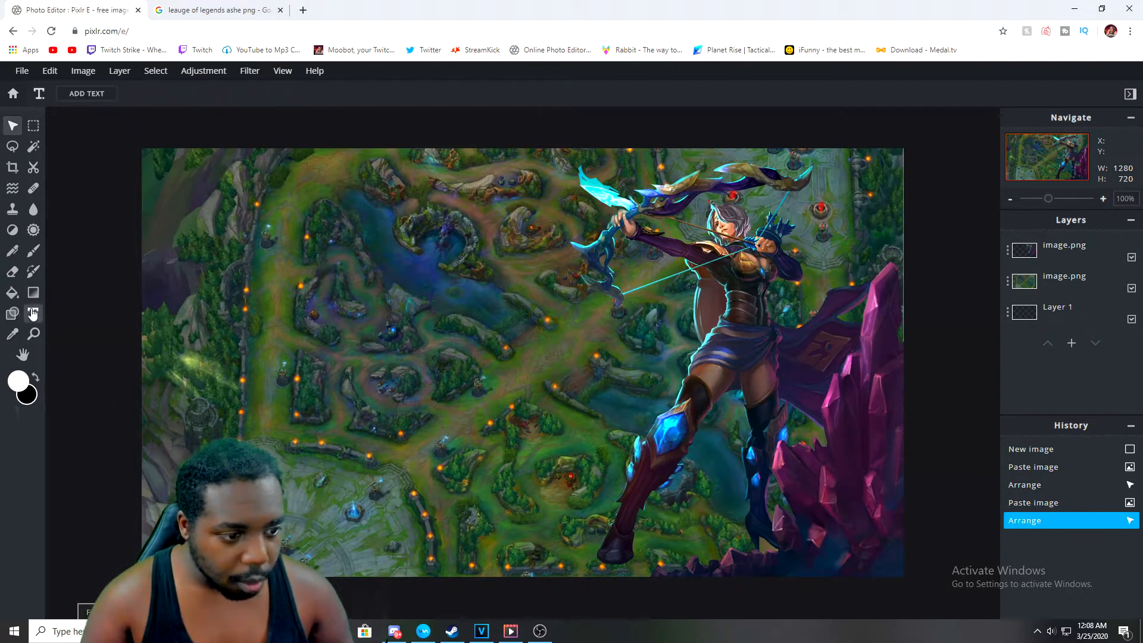
{"action": "left_click", "coordinate": [287, 227]}
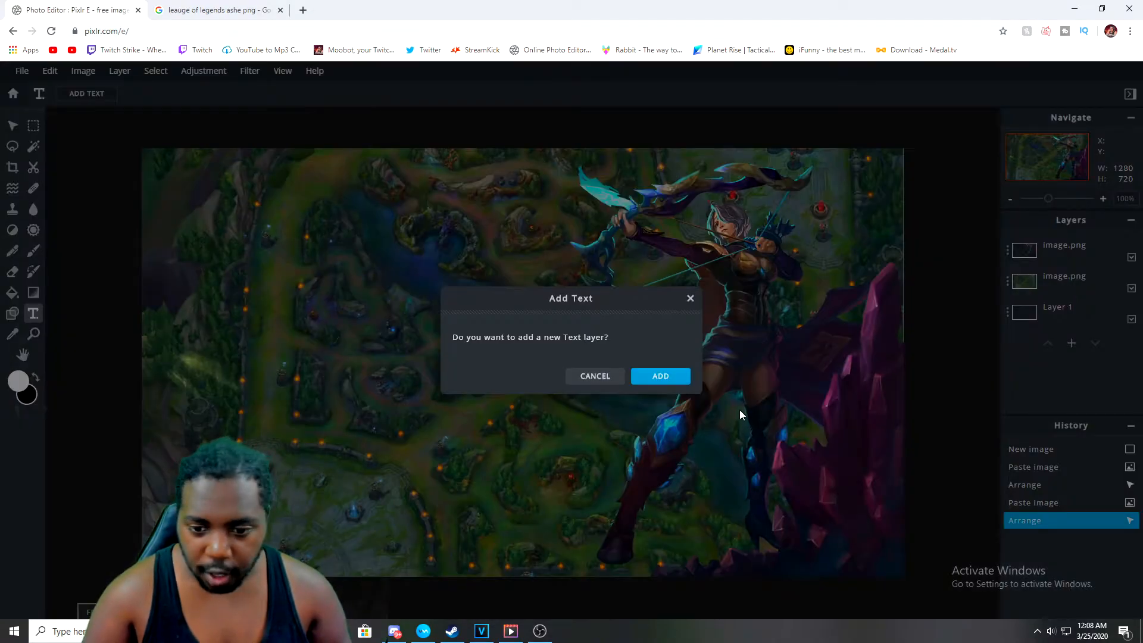
{"action": "left_click", "coordinate": [659, 377]}
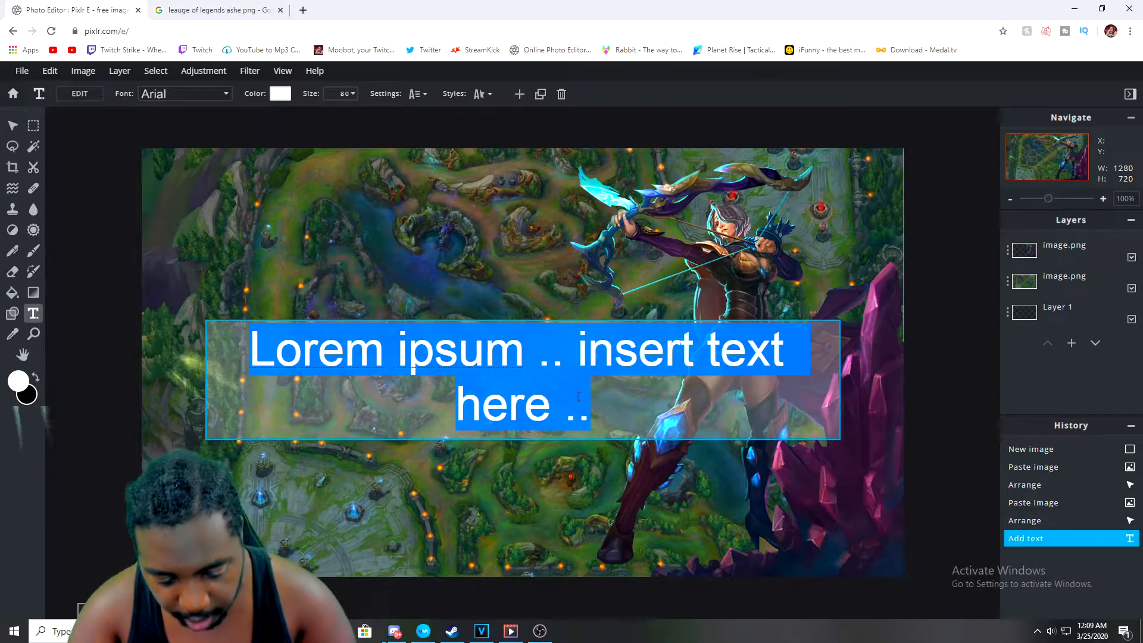
{"action": "type", "text": "FULLAD"}
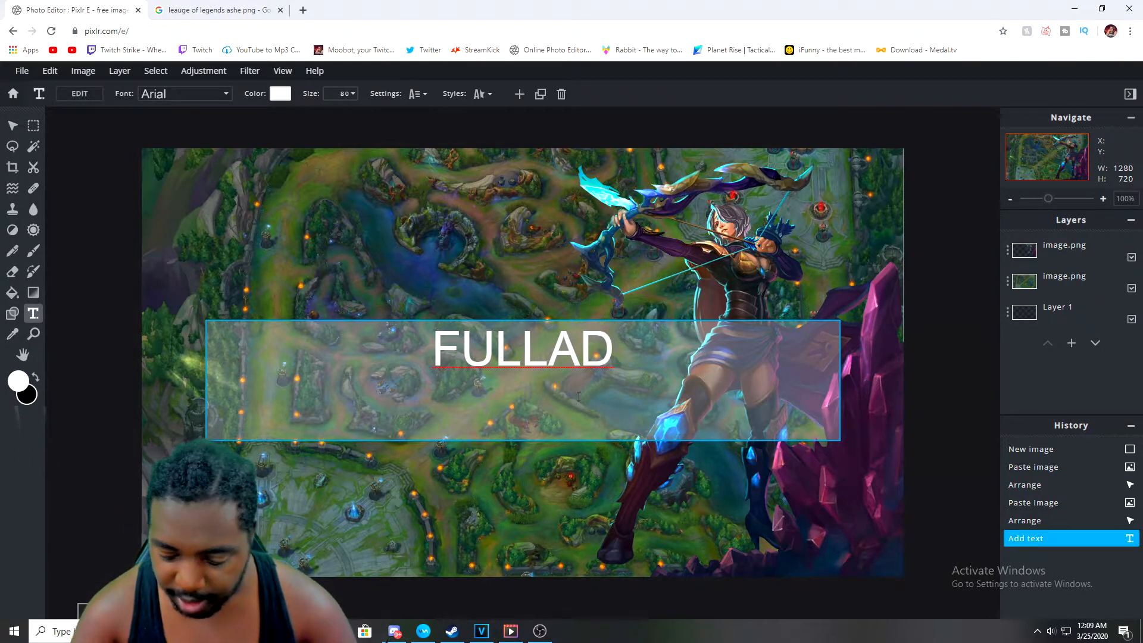
{"action": "type", "text": " ASH"}
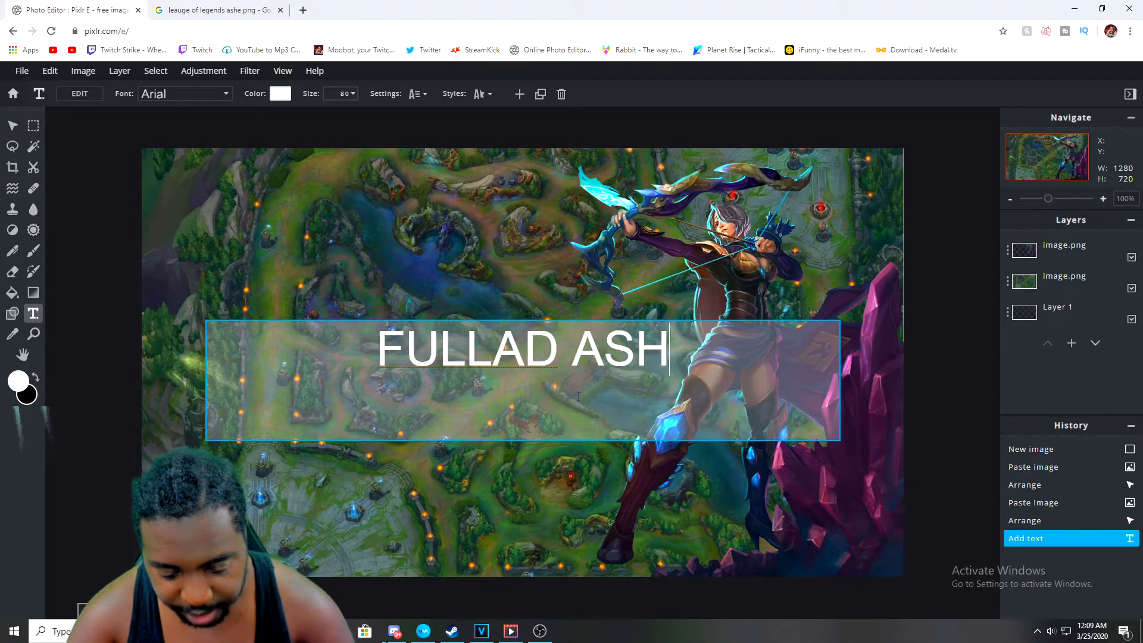
{"action": "type", "text": "E TOP"}
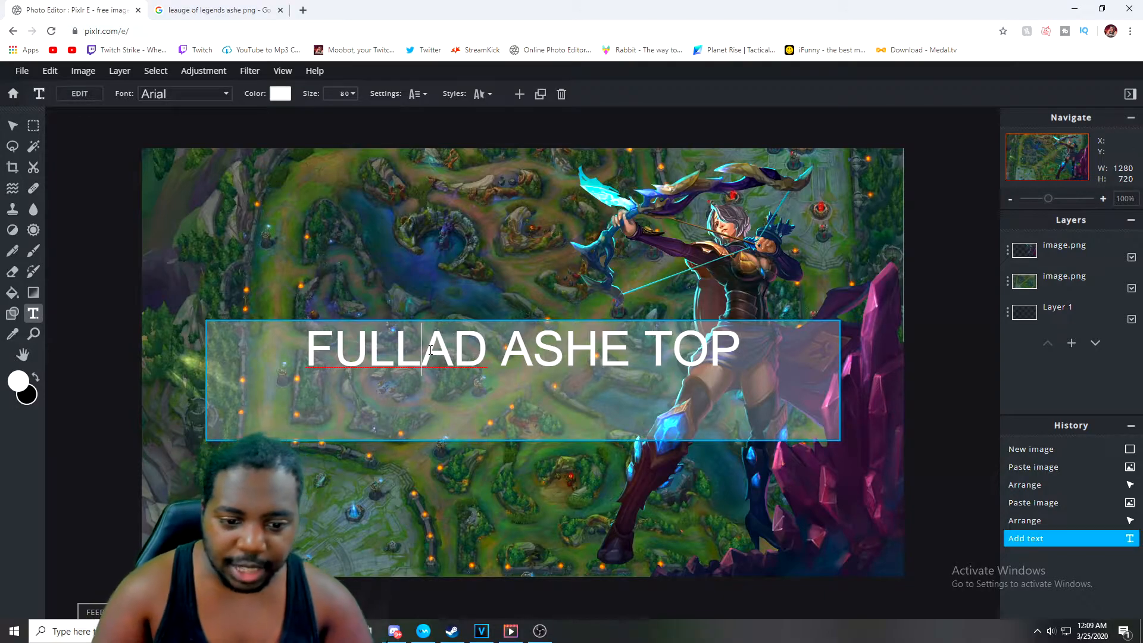
{"action": "key", "text": "Return"}
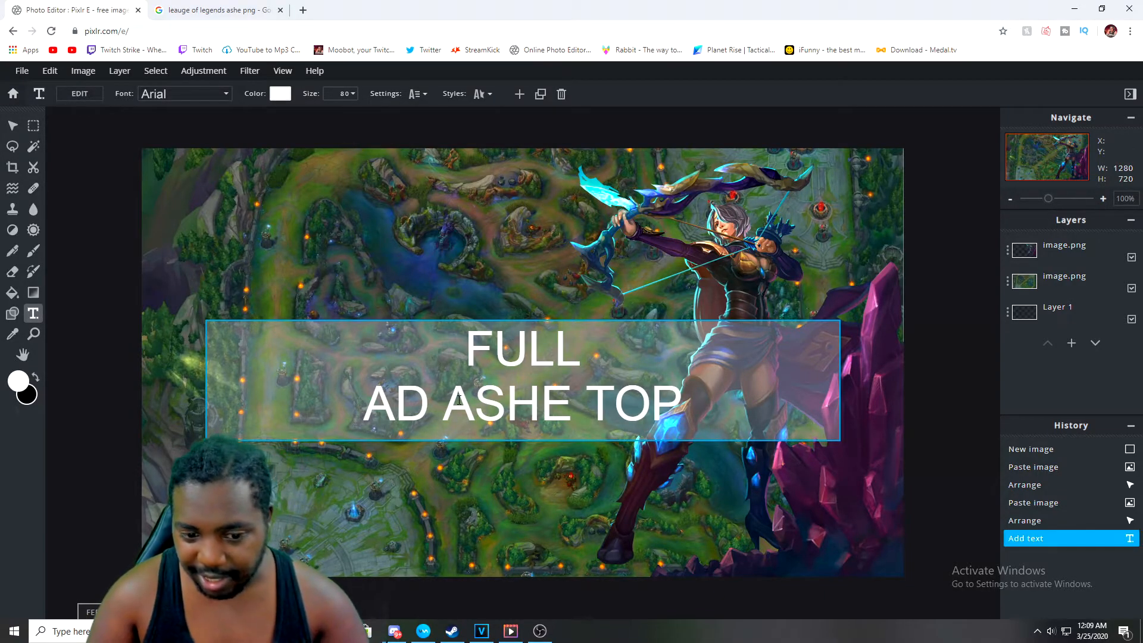
{"action": "key", "text": "Return"}
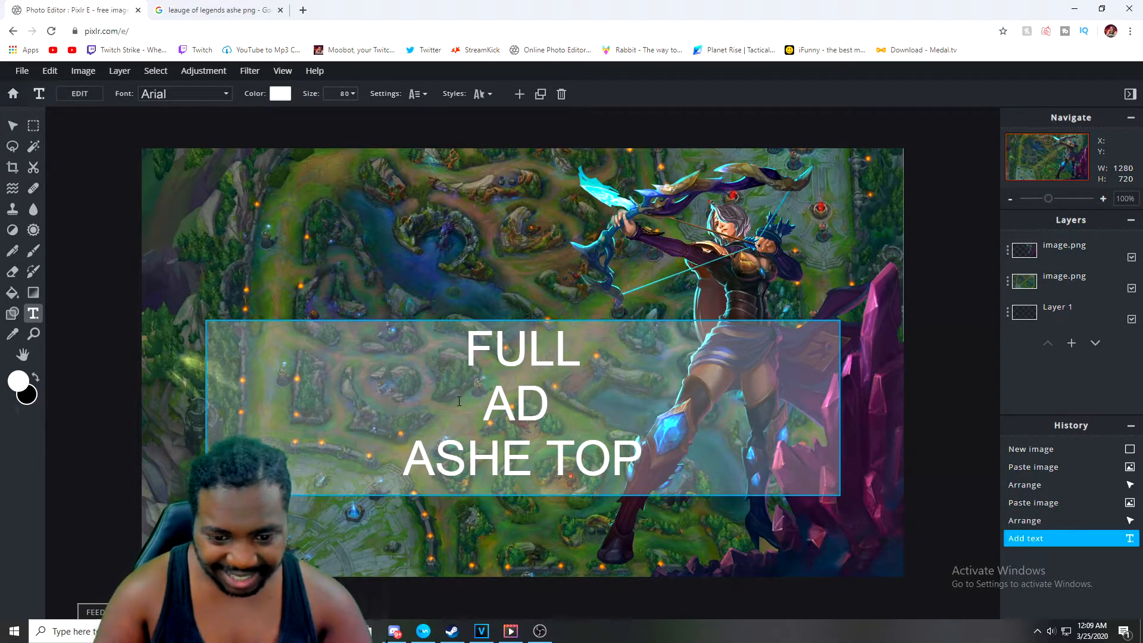
Narrow the text box so each word stacks on its own line and move it to the canvas's upper-left area
{"action": "left_click", "coordinate": [493, 396]}
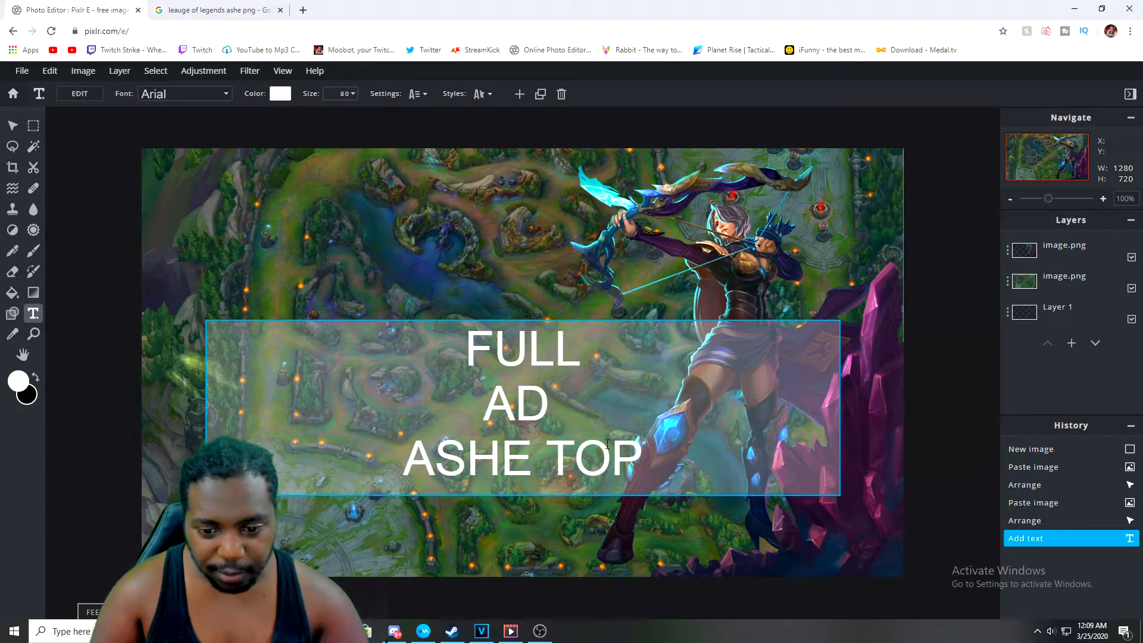
{"action": "left_click", "coordinate": [419, 252]}
{"action": "left_click_drag", "start_coordinate": [576, 422], "coordinate": [460, 275]}
{"action": "left_click_drag", "start_coordinate": [723, 275], "coordinate": [389, 256]}
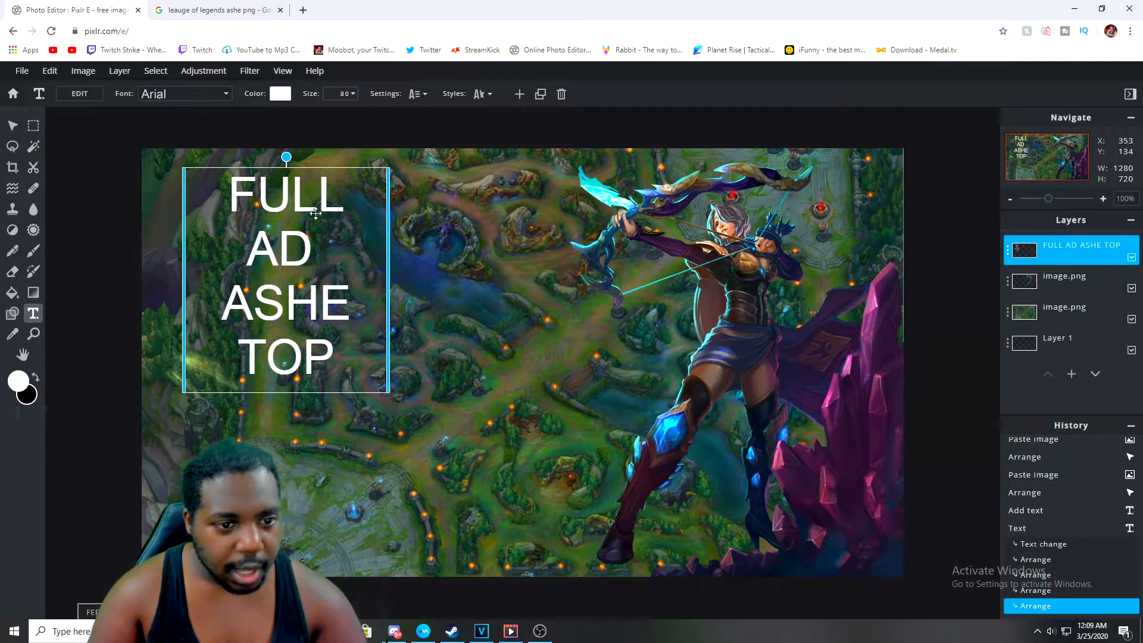
Set the text size to 155 and reposition the text box against the canvas's left edge
{"action": "left_click", "coordinate": [348, 93]}
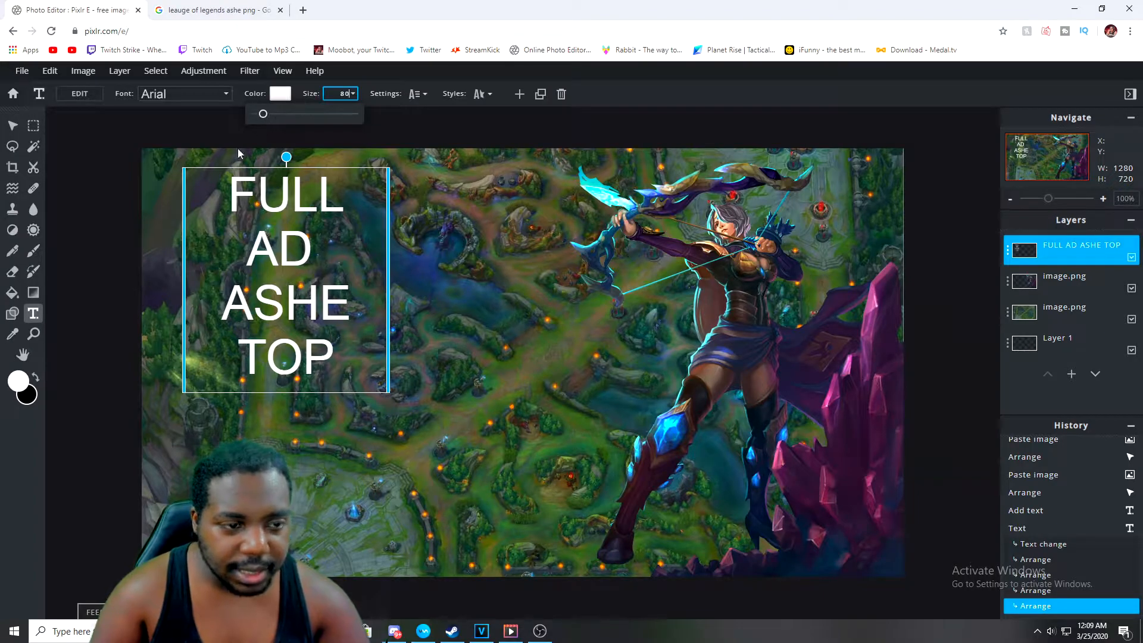
{"action": "left_click_drag", "start_coordinate": [262, 114], "coordinate": [271, 117]}
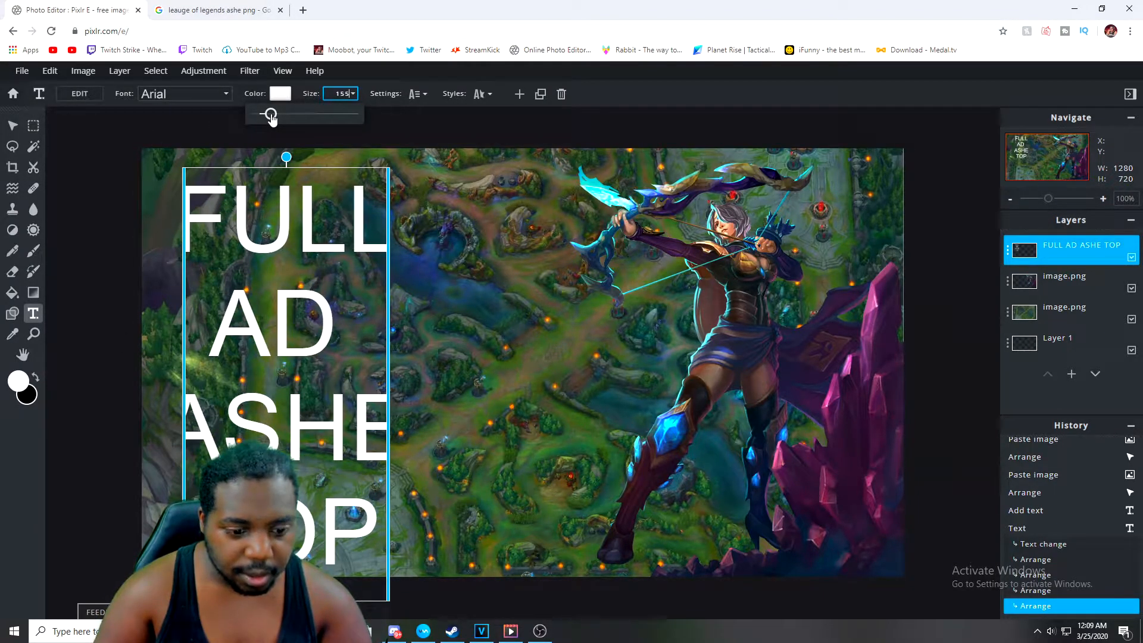
{"action": "left_click_drag", "start_coordinate": [266, 266], "coordinate": [231, 241]}
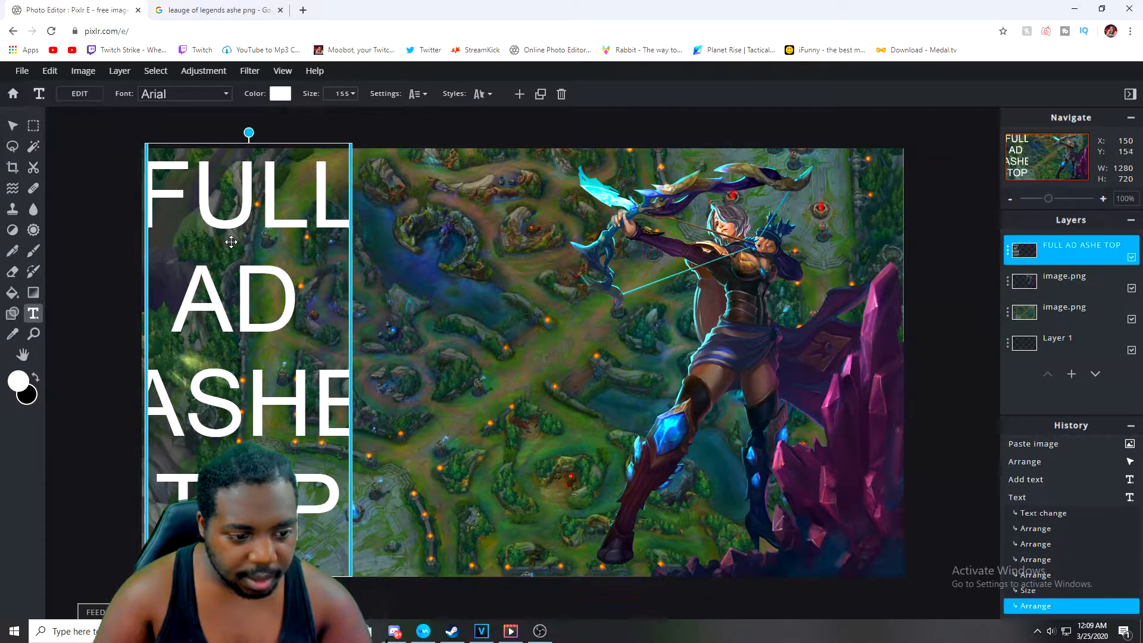
{"action": "mouse_move", "coordinate": [347, 404]}
{"action": "left_mouse_down"}
{"action": "mouse_move", "coordinate": [427, 402]}
{"action": "mouse_move", "coordinate": [346, 394]}
{"action": "left_mouse_up"}
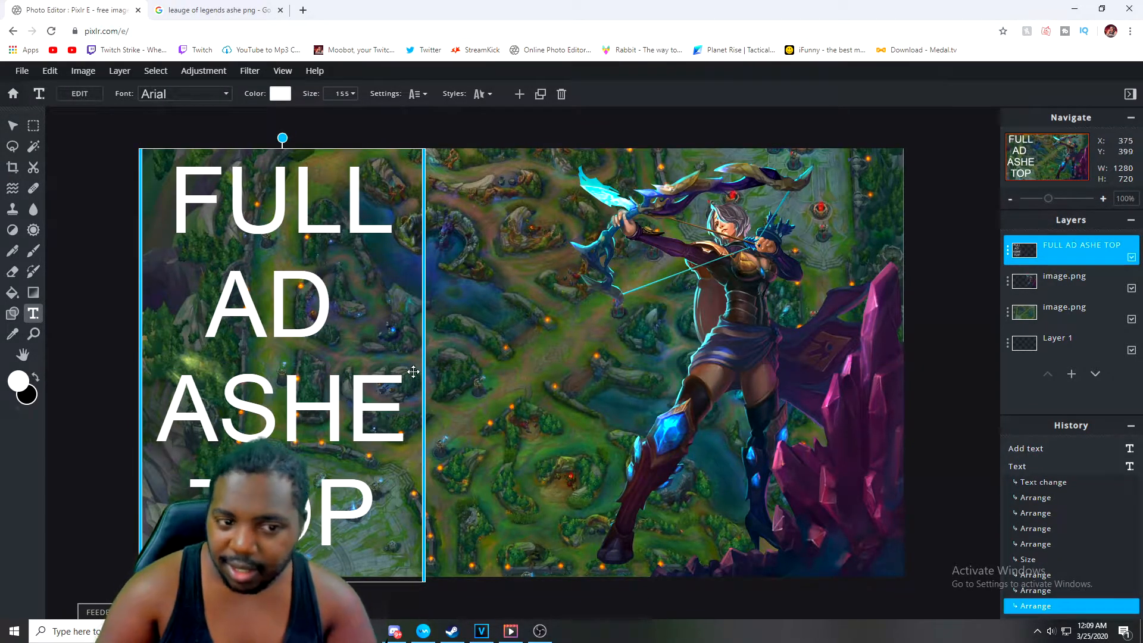
Change the text font to Dhangdose and increase the text size to 180
{"action": "left_click", "coordinate": [210, 100]}
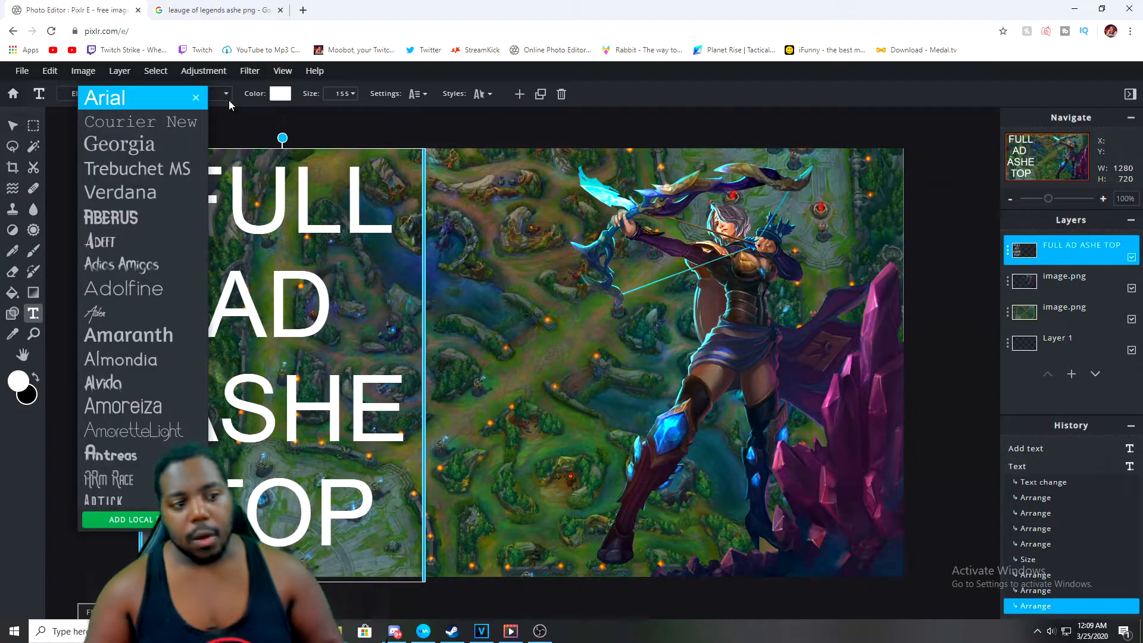
{"action": "scroll", "coordinate": [152, 322], "scroll_direction": "down", "scroll_amount": 10}
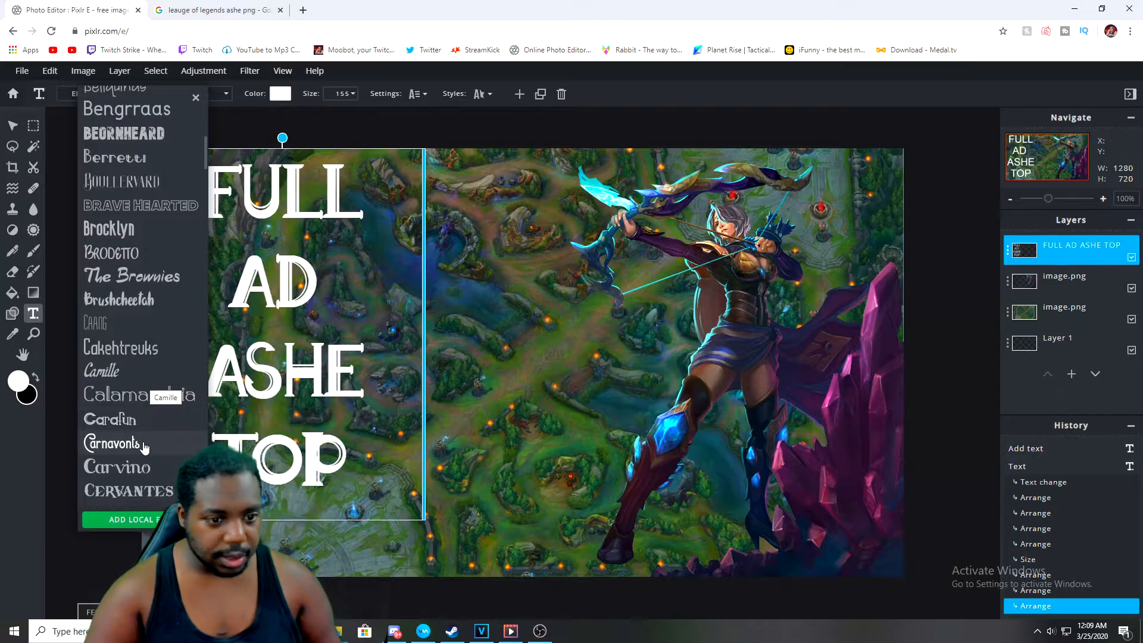
{"action": "scroll", "coordinate": [144, 445], "scroll_direction": "down", "scroll_amount": 4}
{"action": "scroll", "coordinate": [146, 440], "scroll_direction": "down", "scroll_amount": 4}
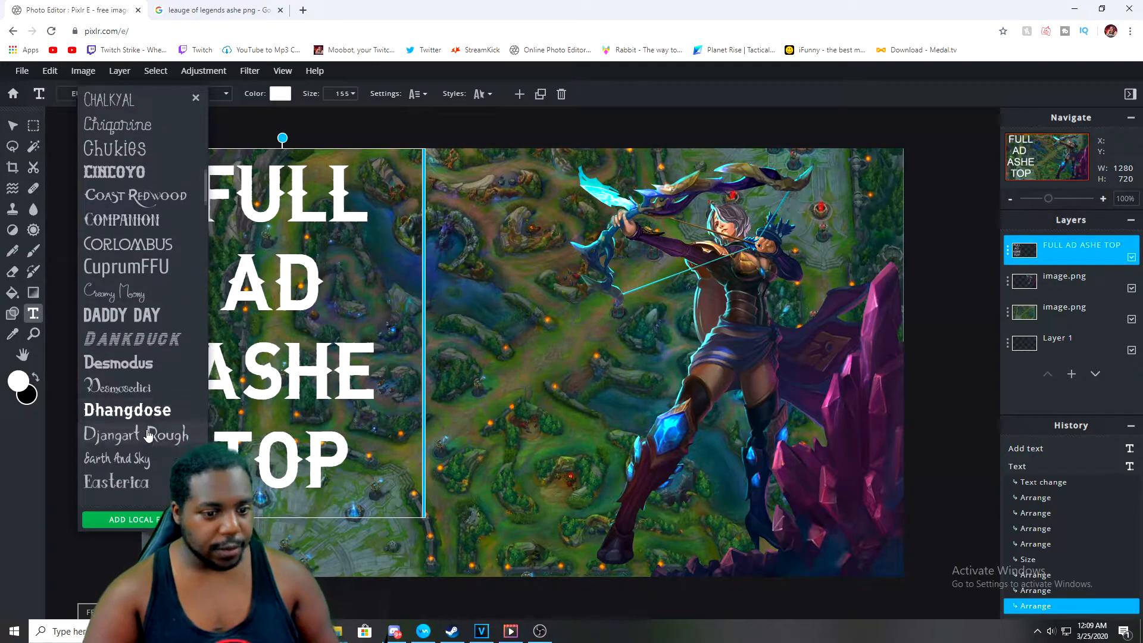
{"action": "scroll", "coordinate": [146, 437], "scroll_direction": "down", "scroll_amount": 4}
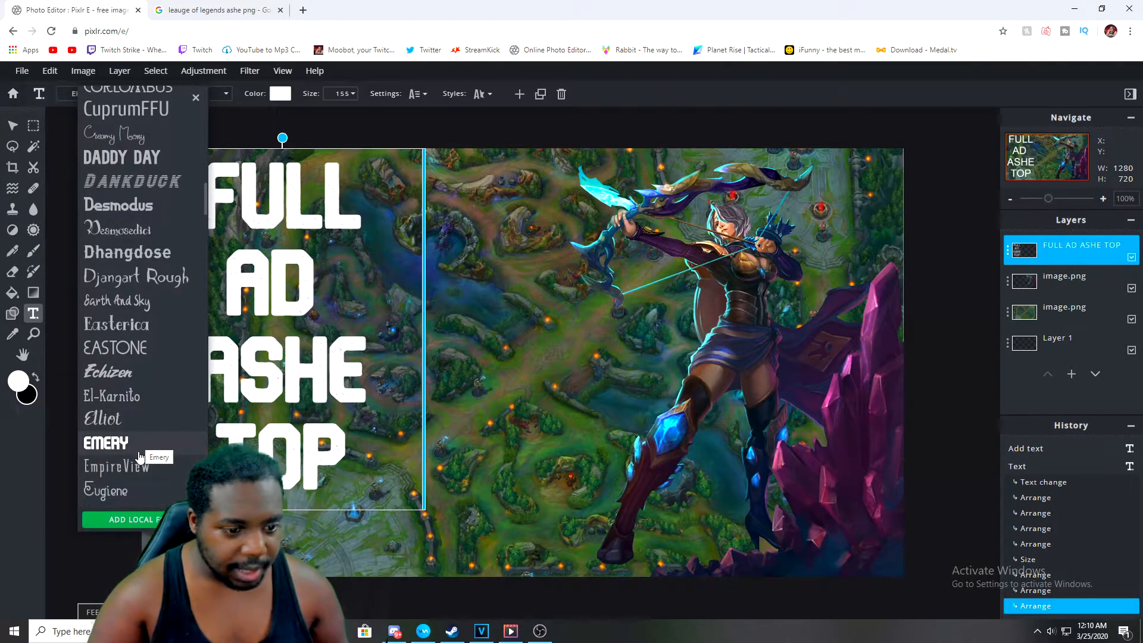
{"action": "scroll", "coordinate": [140, 454], "scroll_direction": "down", "scroll_amount": 4}
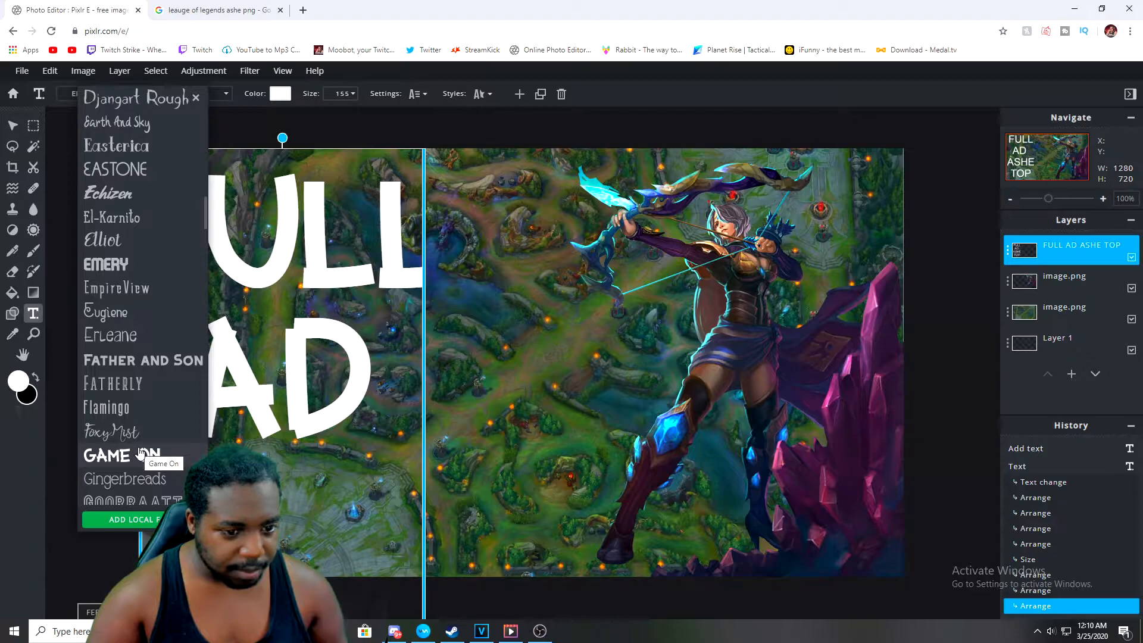
{"action": "scroll", "coordinate": [142, 453], "scroll_direction": "down", "scroll_amount": 4}
{"action": "scroll", "coordinate": [141, 451], "scroll_direction": "down", "scroll_amount": 10}
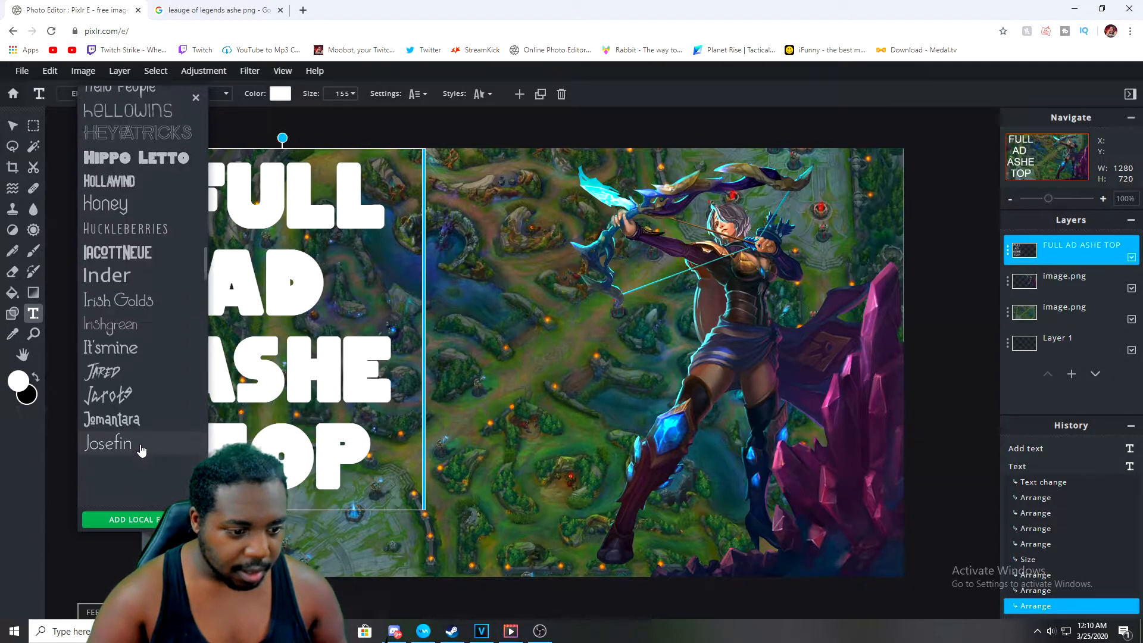
{"action": "scroll", "coordinate": [140, 444], "scroll_direction": "up", "scroll_amount": 6}
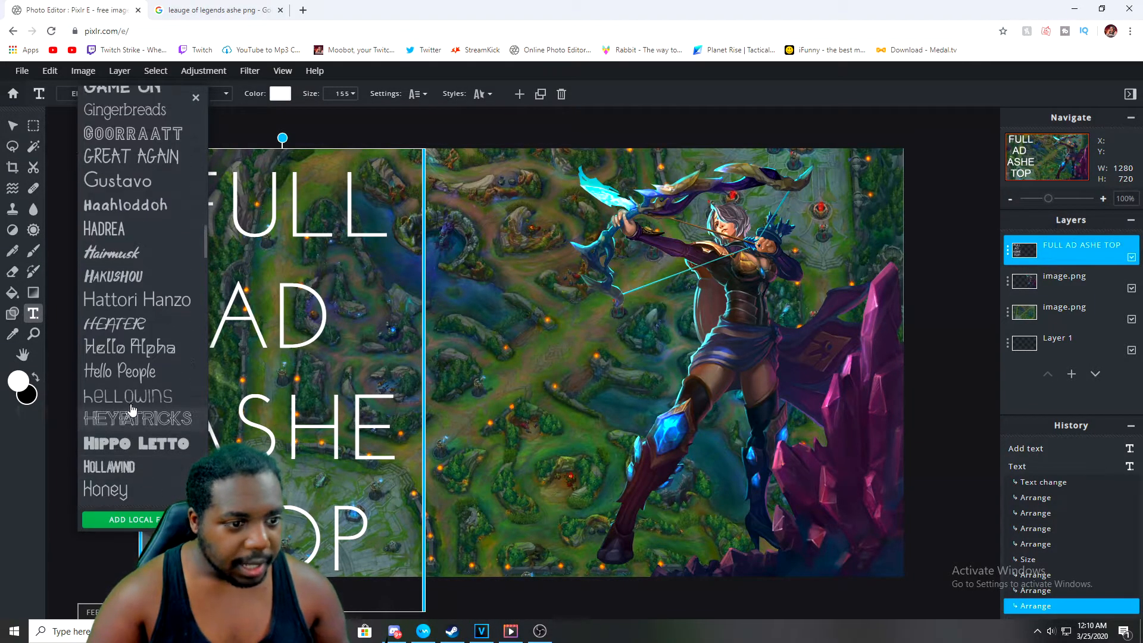
{"action": "scroll", "coordinate": [134, 256], "scroll_direction": "up", "scroll_amount": 12}
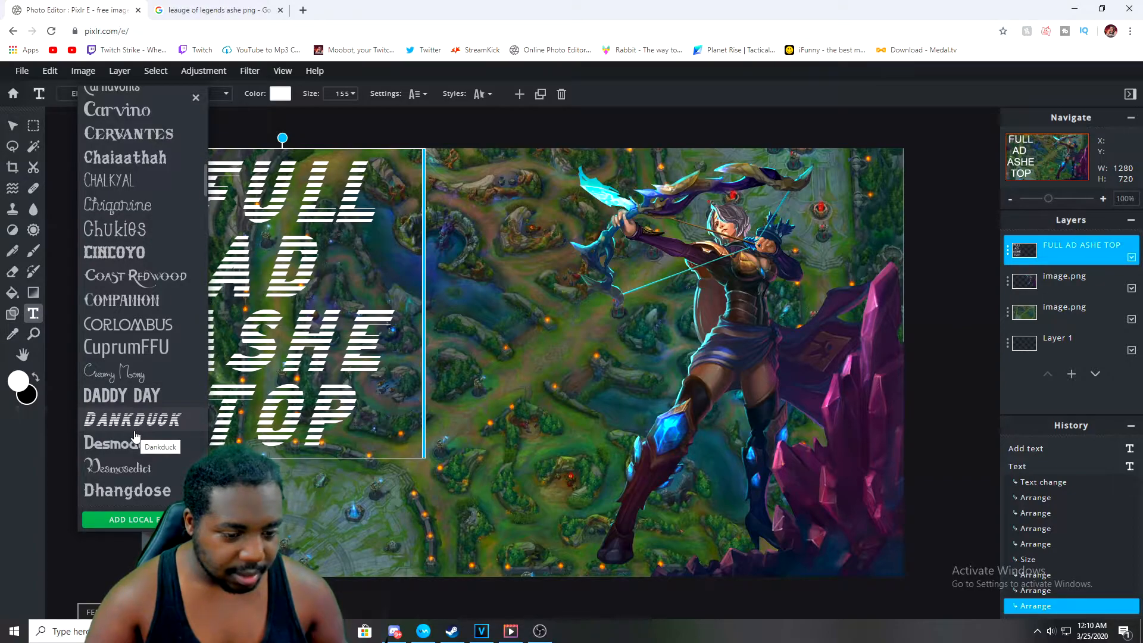
{"action": "left_click", "coordinate": [127, 489]}
{"action": "mouse_move", "coordinate": [319, 359]}
{"action": "left_mouse_down"}
{"action": "mouse_move", "coordinate": [353, 359]}
{"action": "mouse_move", "coordinate": [318, 357]}
{"action": "left_mouse_up"}
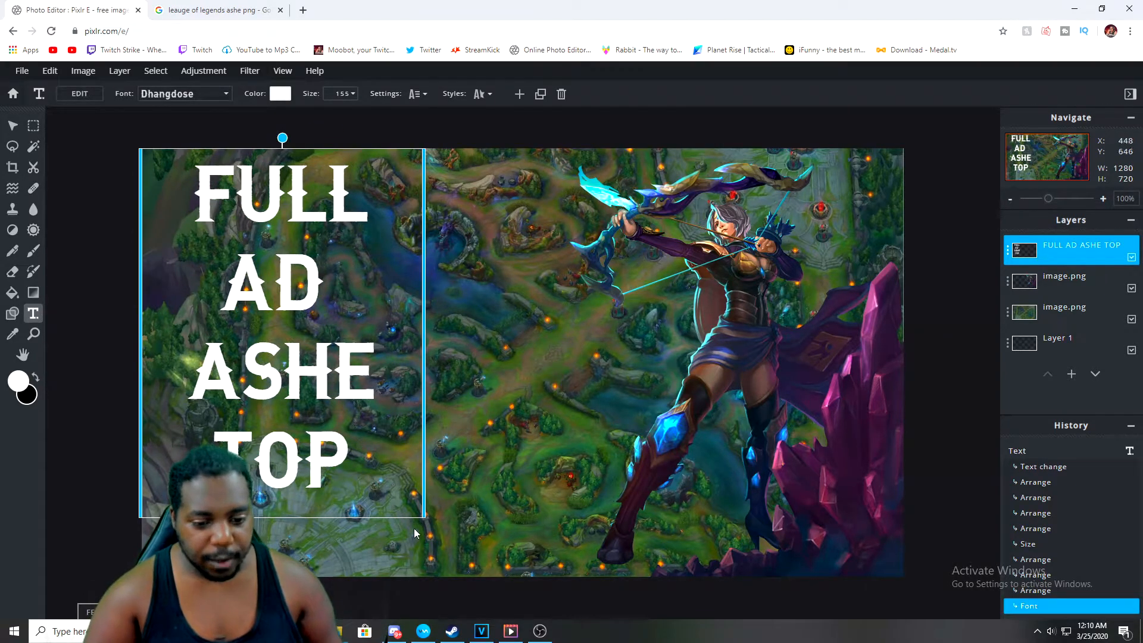
{"action": "left_click_drag", "start_coordinate": [425, 502], "coordinate": [426, 503]}
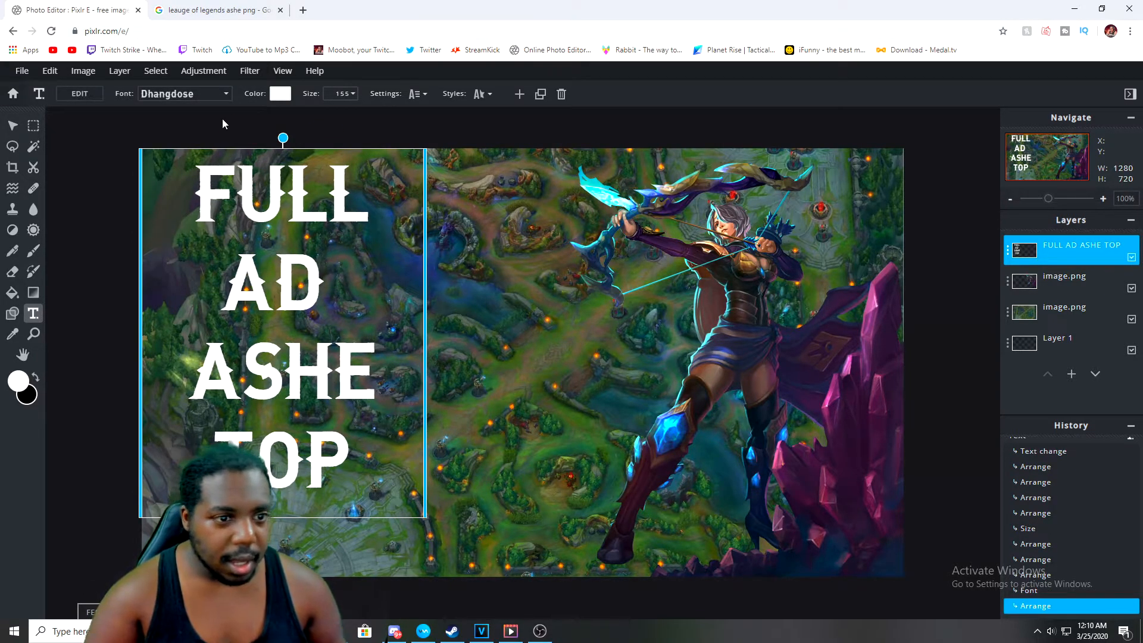
{"action": "left_click", "coordinate": [340, 94]}
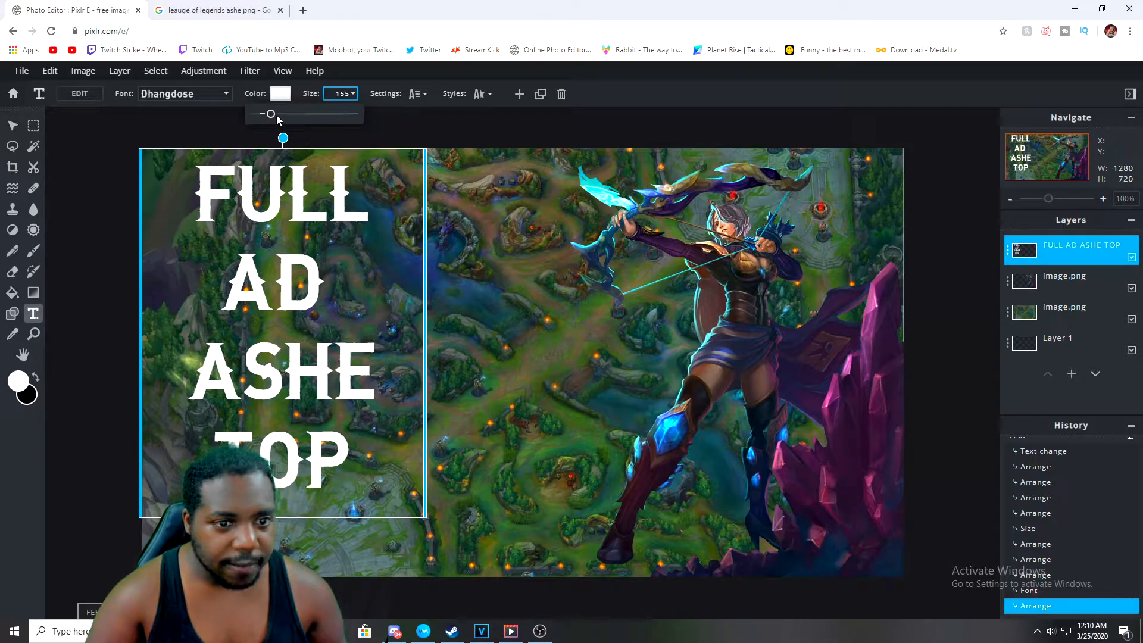
{"action": "left_click_drag", "start_coordinate": [271, 116], "coordinate": [273, 118]}
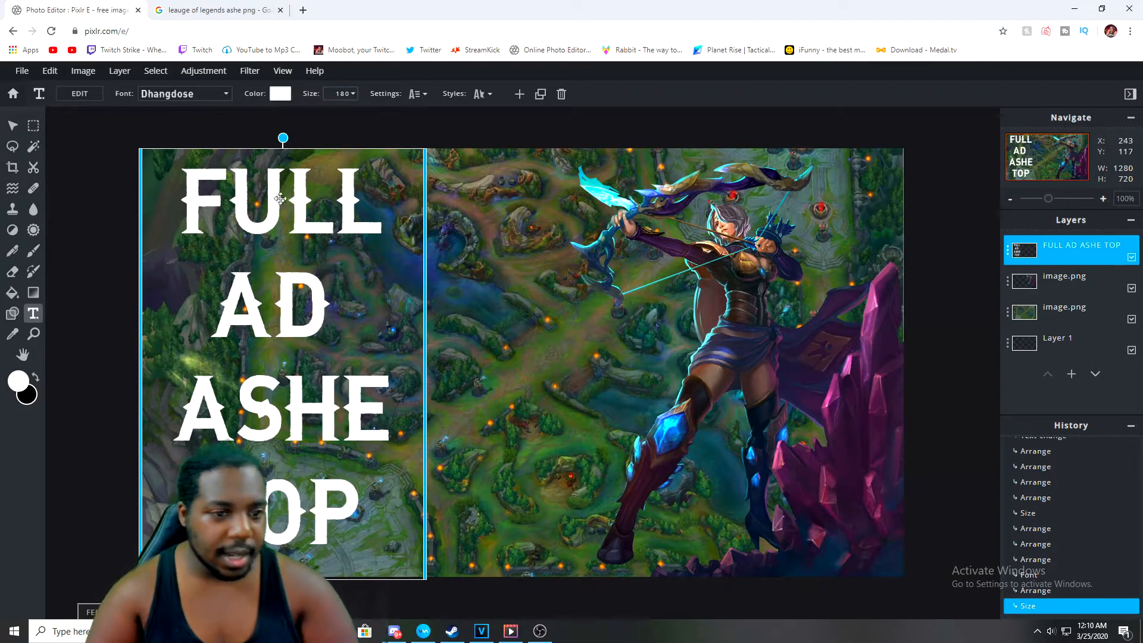
Change the text color to yellow #FFFF00
{"action": "left_click", "coordinate": [280, 94]}
{"action": "left_click_drag", "start_coordinate": [485, 284], "coordinate": [460, 268]}
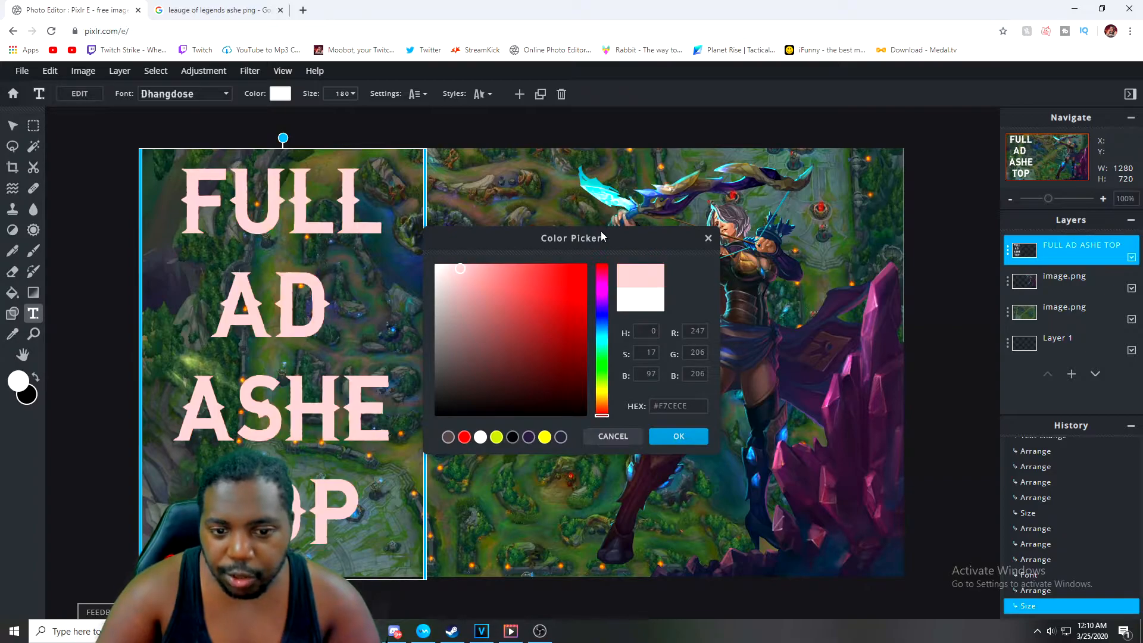
{"action": "left_click", "coordinate": [805, 324]}
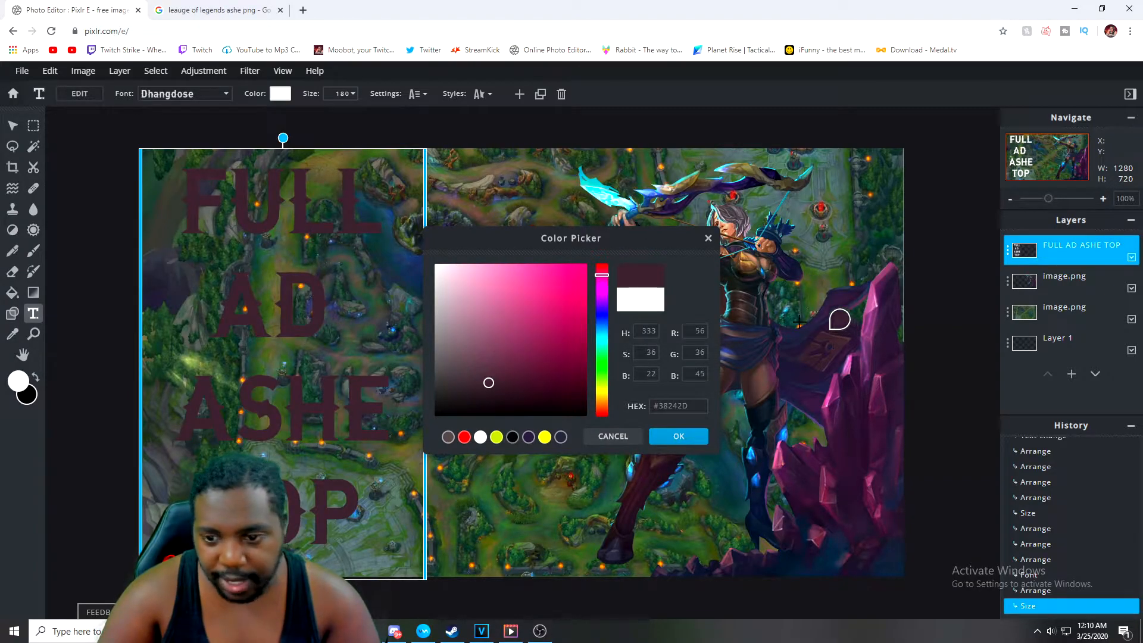
{"action": "left_click", "coordinate": [756, 298]}
{"action": "left_click", "coordinate": [762, 350]}
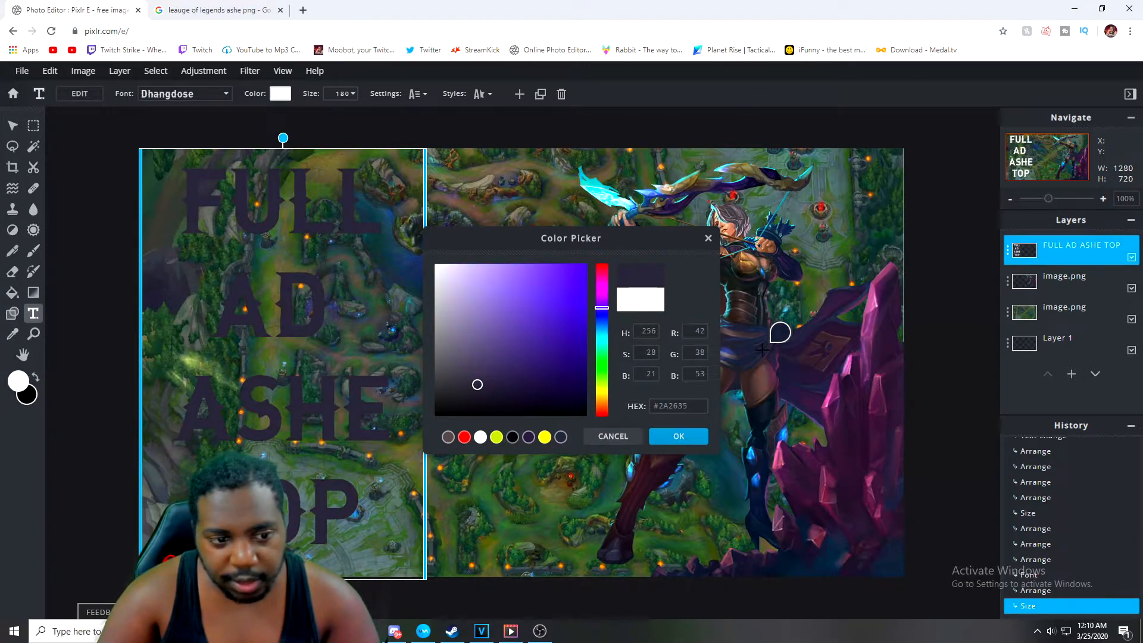
{"action": "left_click", "coordinate": [621, 204]}
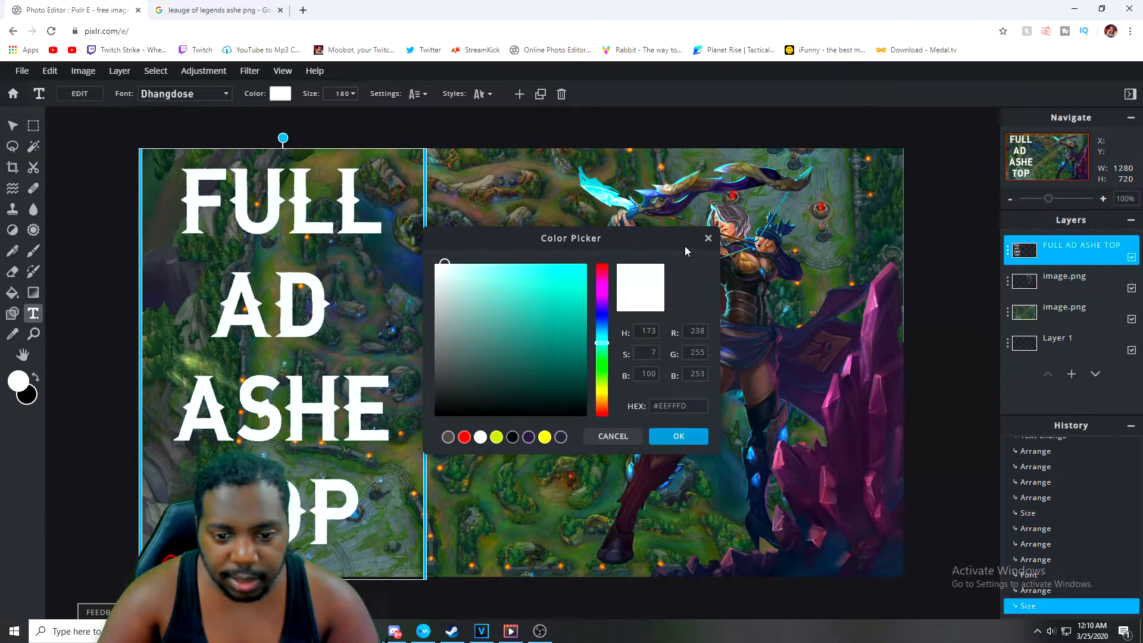
{"action": "left_click", "coordinate": [899, 289]}
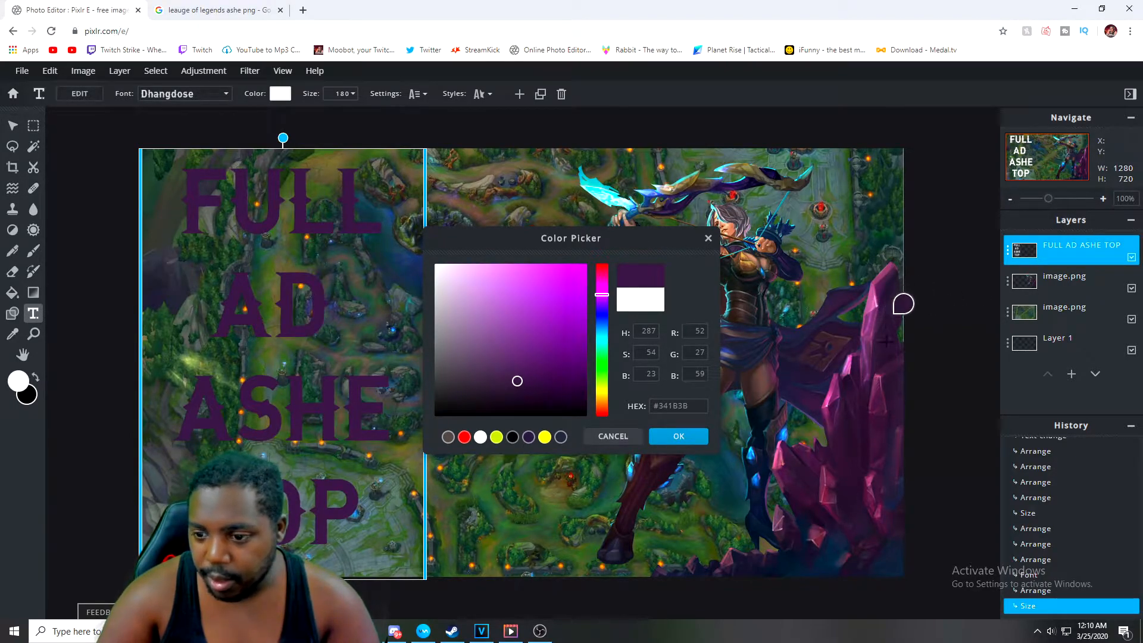
{"action": "left_click", "coordinate": [886, 387]}
{"action": "left_click", "coordinate": [883, 359]}
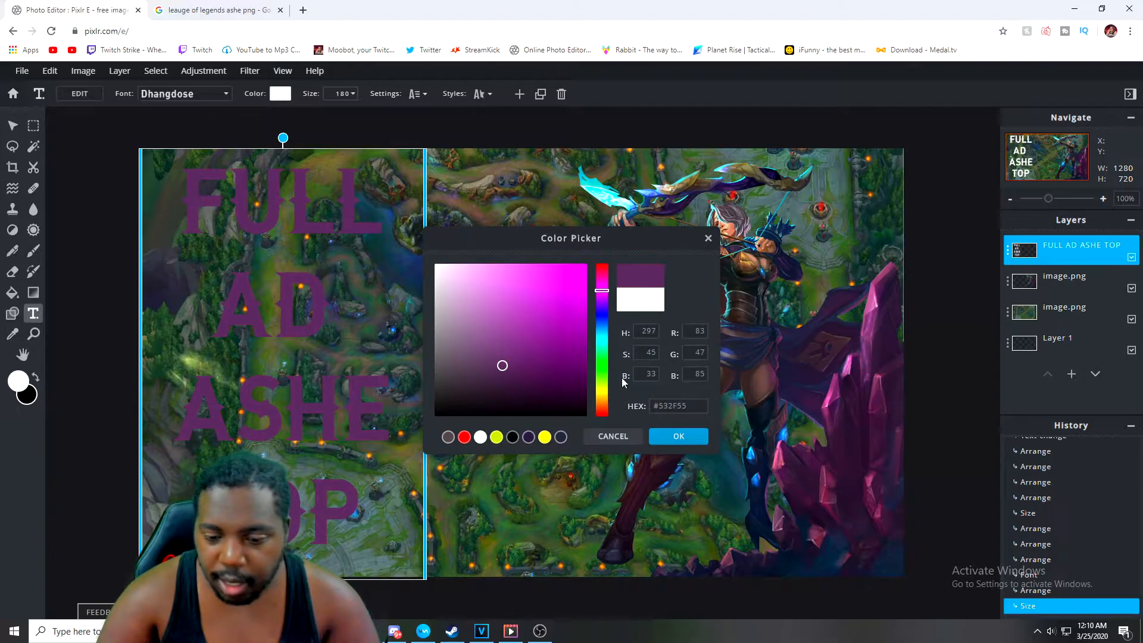
{"action": "mouse_move", "coordinate": [500, 372]}
{"action": "left_mouse_down"}
{"action": "mouse_move", "coordinate": [509, 324]}
{"action": "mouse_move", "coordinate": [435, 264]}
{"action": "mouse_move", "coordinate": [510, 309]}
{"action": "left_mouse_up"}
{"action": "mouse_move", "coordinate": [602, 380]}
{"action": "left_mouse_down"}
{"action": "mouse_move", "coordinate": [608, 397]}
{"action": "mouse_move", "coordinate": [604, 388]}
{"action": "left_mouse_up"}
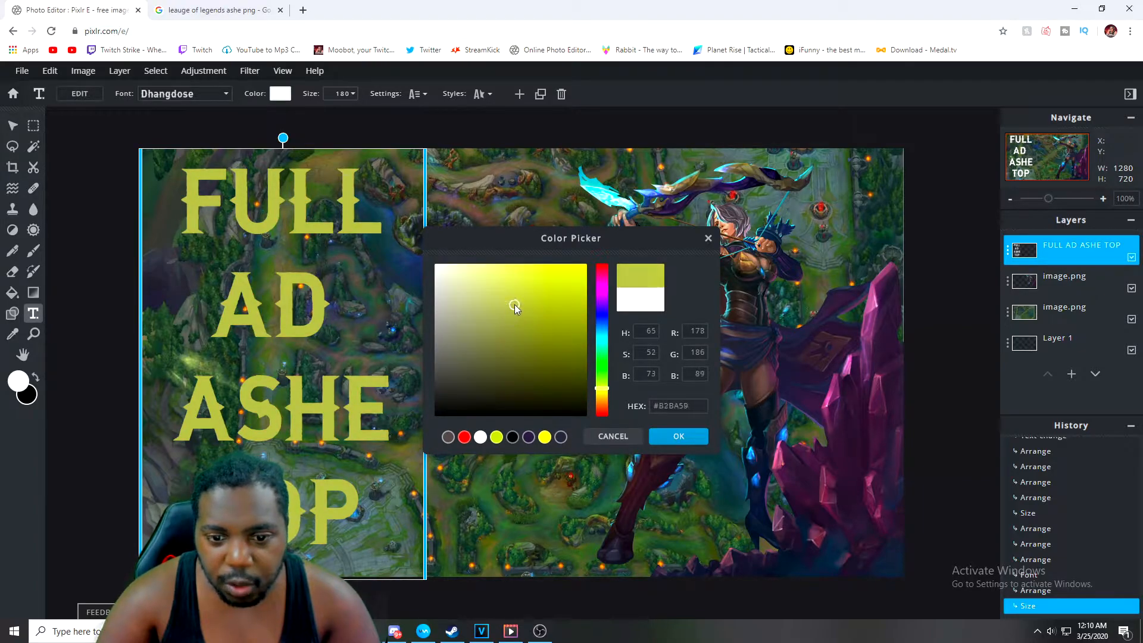
{"action": "left_click_drag", "start_coordinate": [514, 305], "coordinate": [580, 263]}
{"action": "left_click_drag", "start_coordinate": [602, 391], "coordinate": [602, 380]}
{"action": "left_click", "coordinate": [579, 291]}
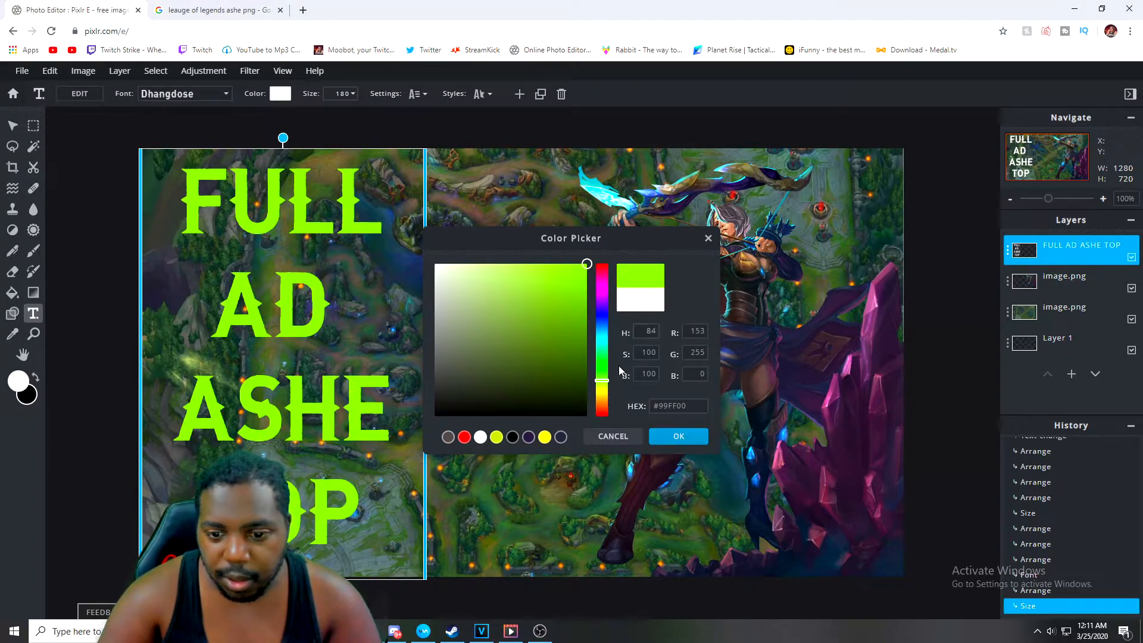
{"action": "left_click_drag", "start_coordinate": [605, 385], "coordinate": [610, 396]}
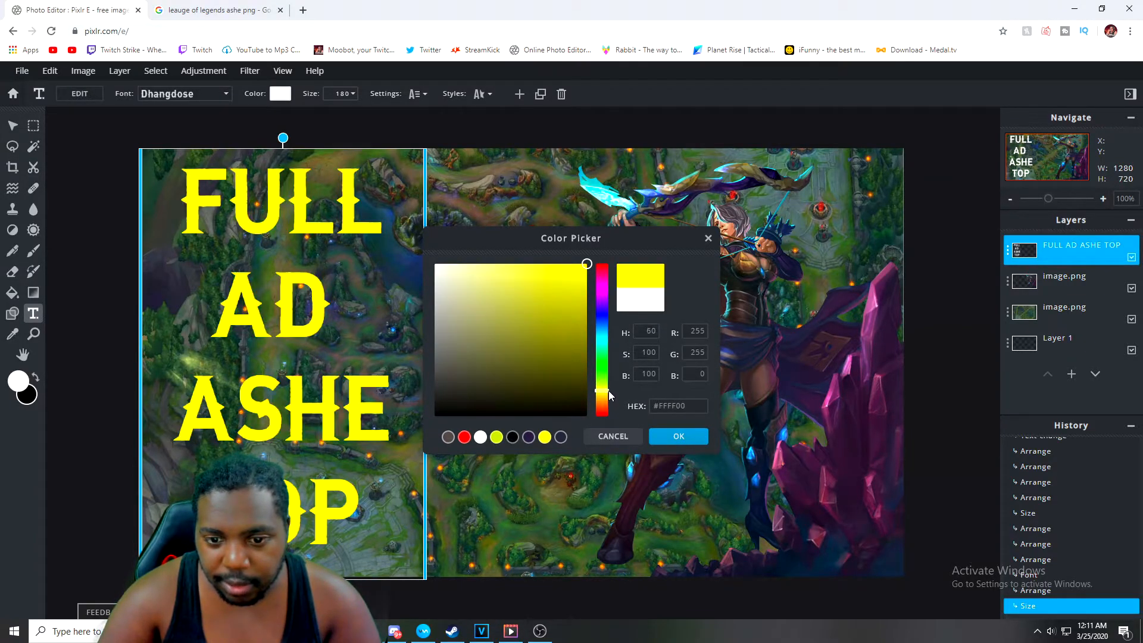
{"action": "left_click", "coordinate": [674, 436]}
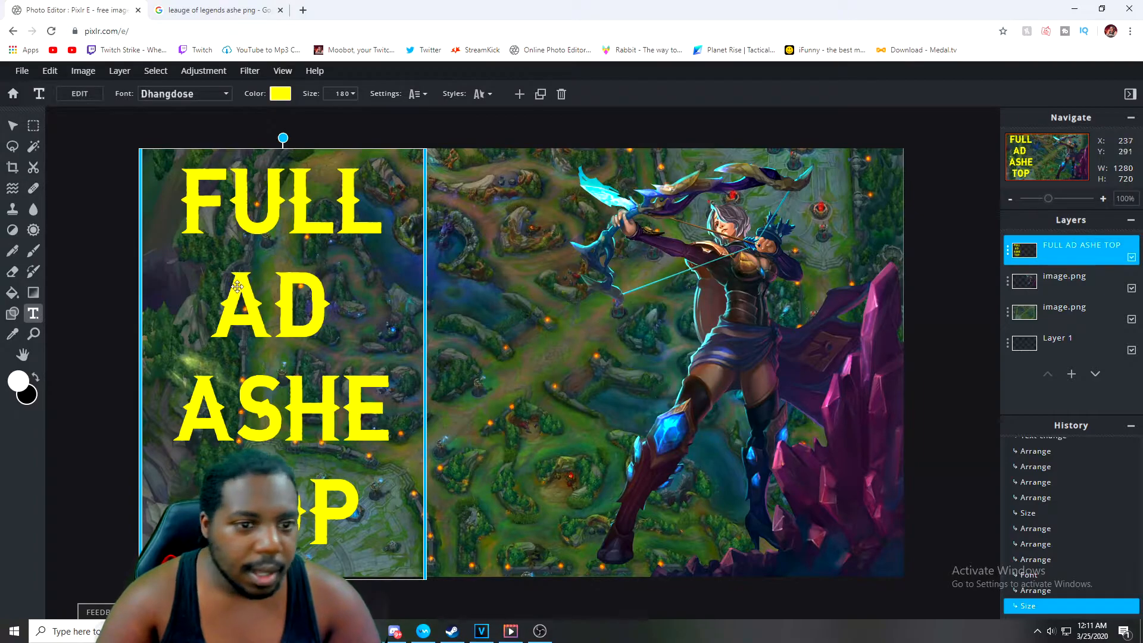
Set the text's line spacing to -2 and letter spacing to 26
{"action": "left_click", "coordinate": [414, 95]}
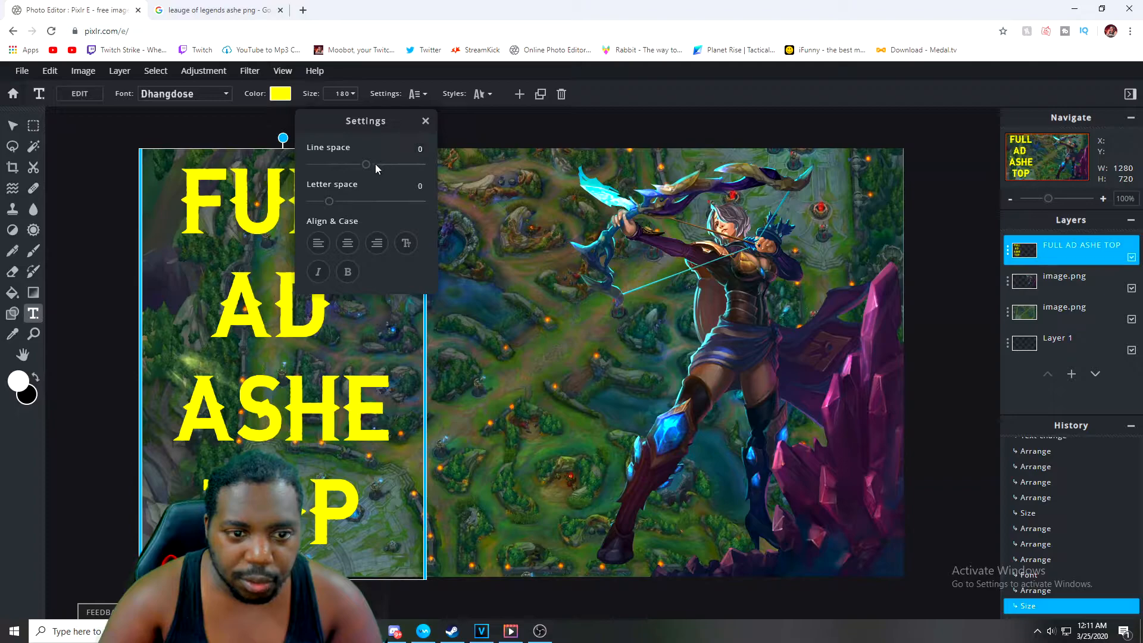
{"action": "left_click_drag", "start_coordinate": [366, 169], "coordinate": [365, 169]}
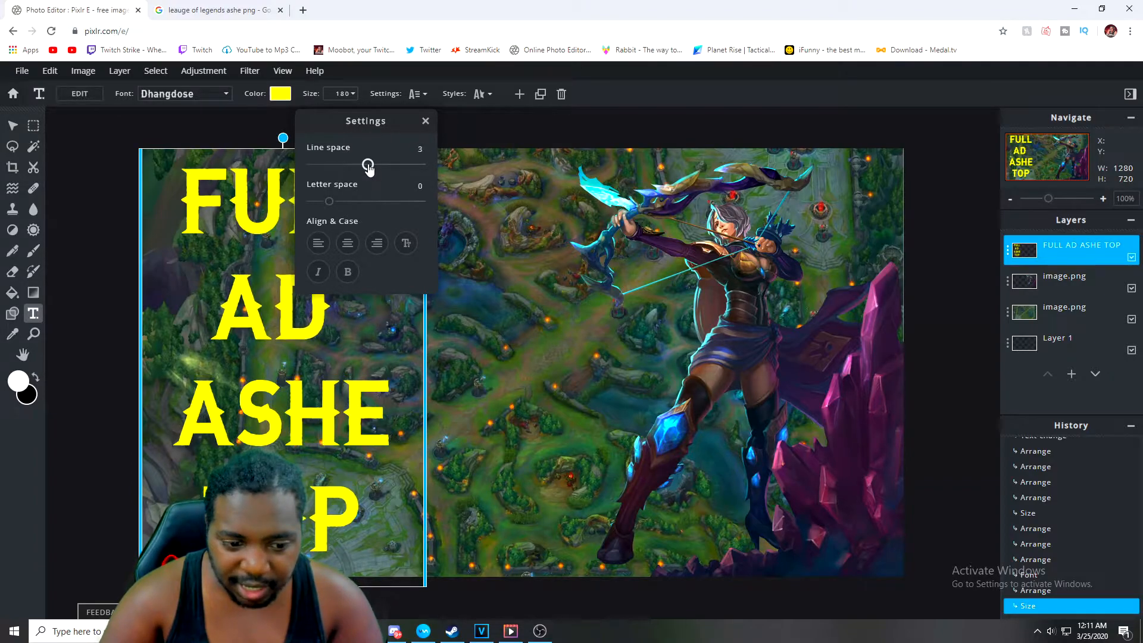
{"action": "left_click_drag", "start_coordinate": [333, 203], "coordinate": [353, 204]}
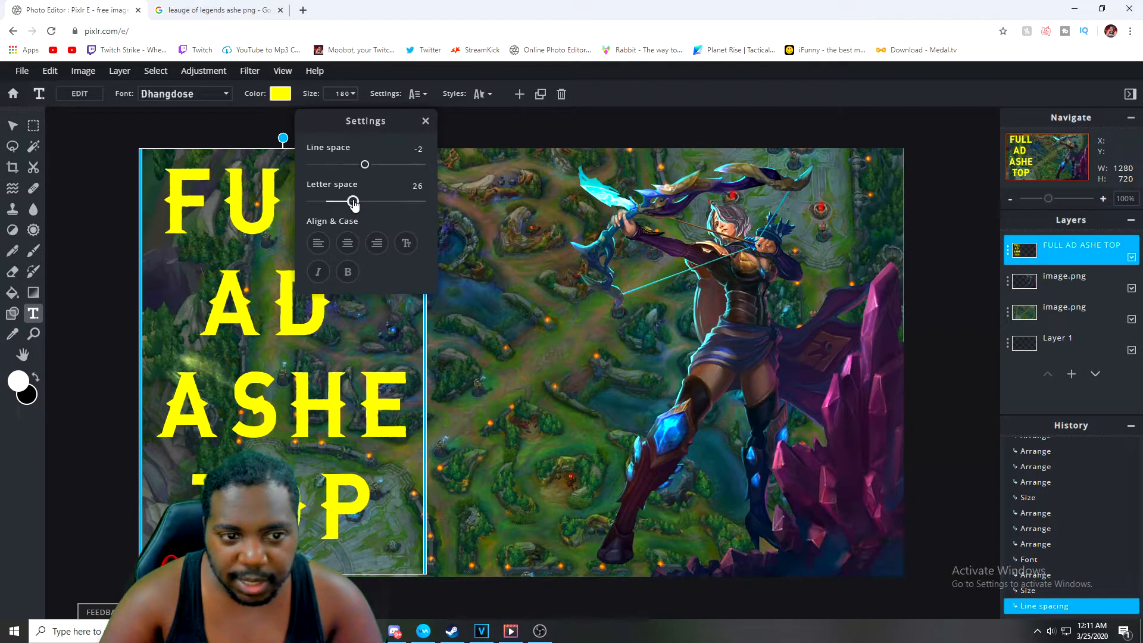
{"action": "left_click_drag", "start_coordinate": [354, 204], "coordinate": [354, 204]}
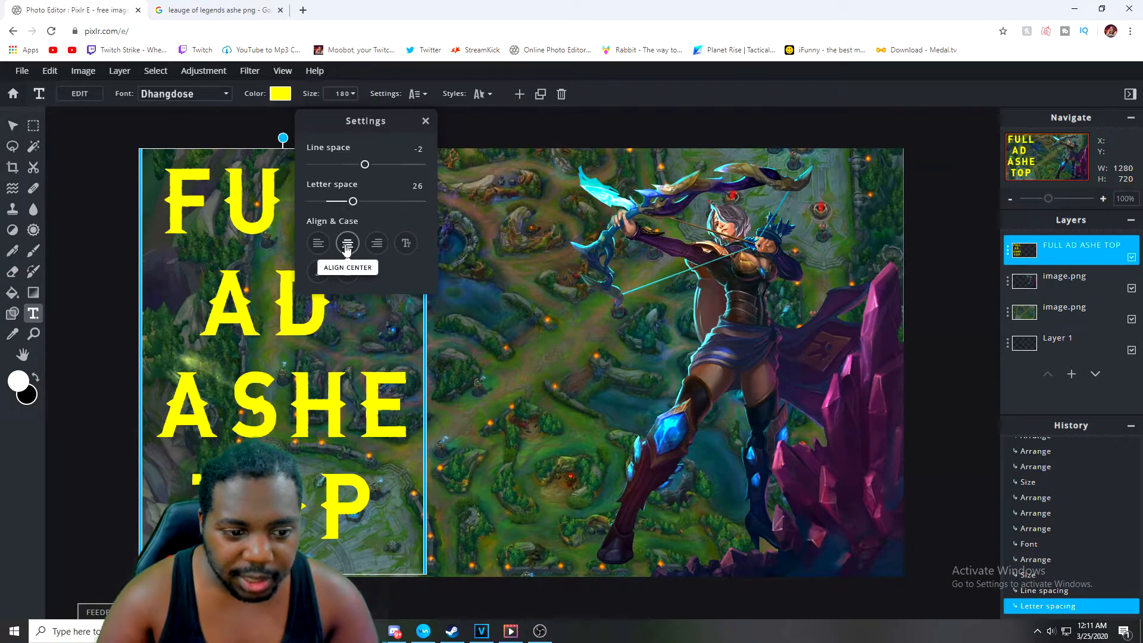
Try left, right and center alignment for the text, ending on center alignment
{"action": "left_click", "coordinate": [320, 246]}
{"action": "left_click", "coordinate": [375, 249]}
{"action": "left_click", "coordinate": [328, 249]}
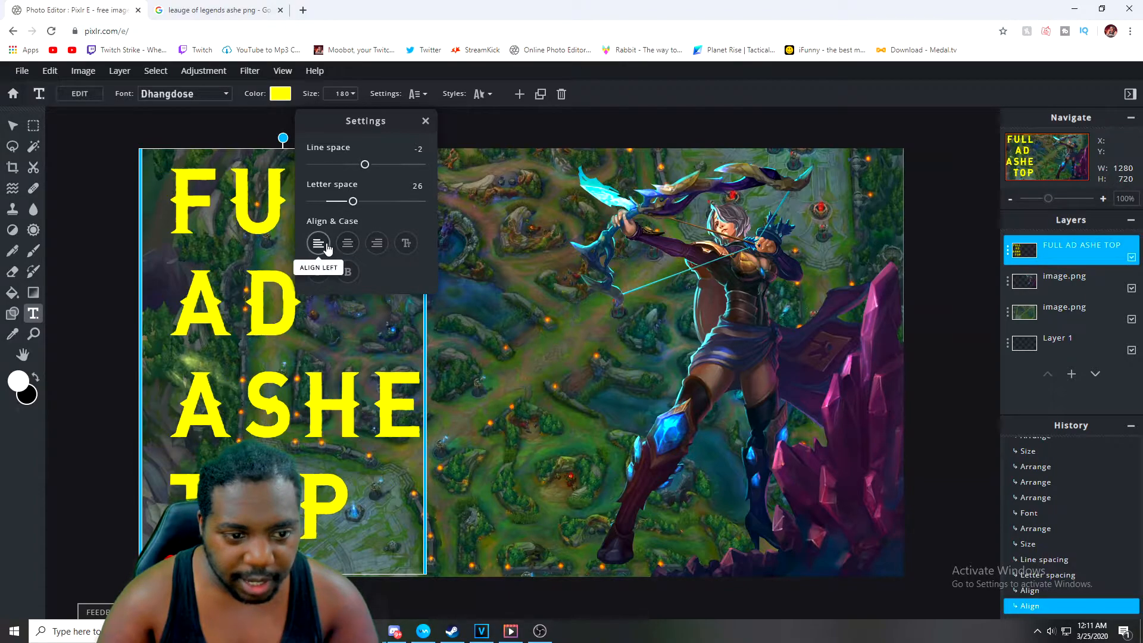
{"action": "left_click", "coordinate": [345, 244]}
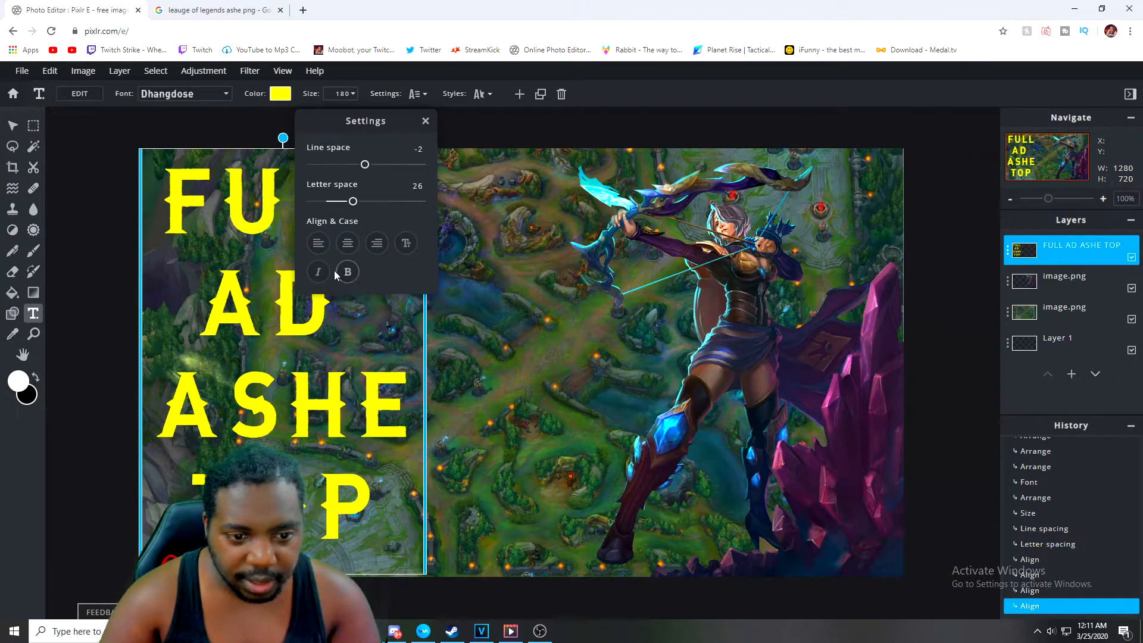
Toggle bold and italic styling on and off for the text
{"action": "left_click", "coordinate": [348, 273]}
{"action": "left_click", "coordinate": [348, 273]}
{"action": "left_click", "coordinate": [317, 274]}
{"action": "left_click", "coordinate": [317, 273]}
{"action": "left_click", "coordinate": [317, 274]}
{"action": "left_click", "coordinate": [318, 274]}
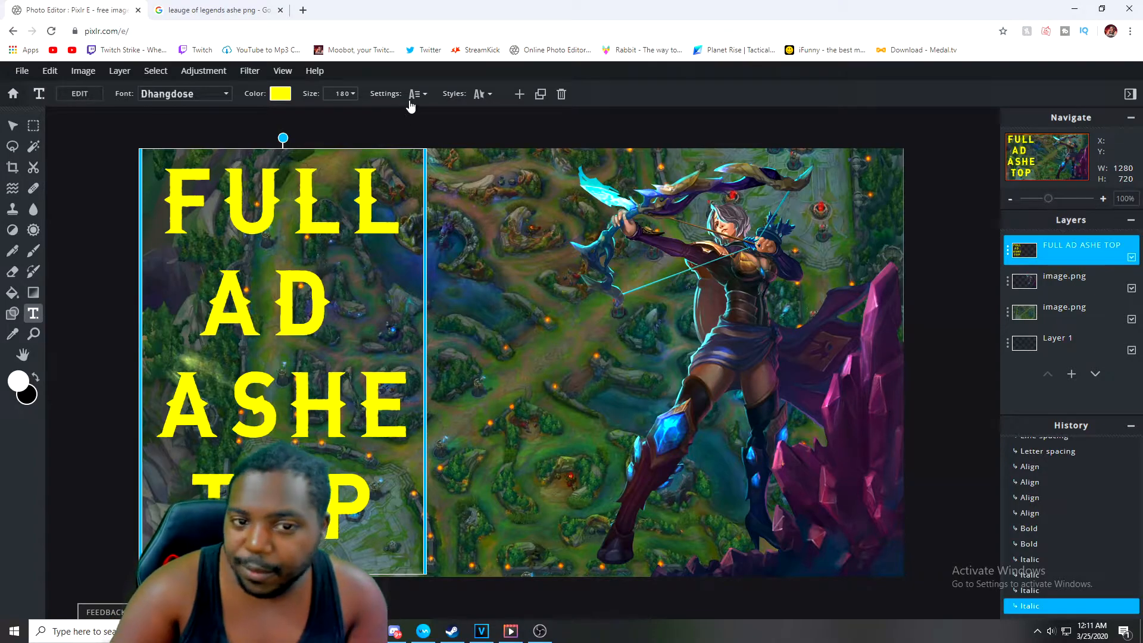
Try a black full background behind the text, then switch the background off
{"action": "left_click", "coordinate": [483, 95]}
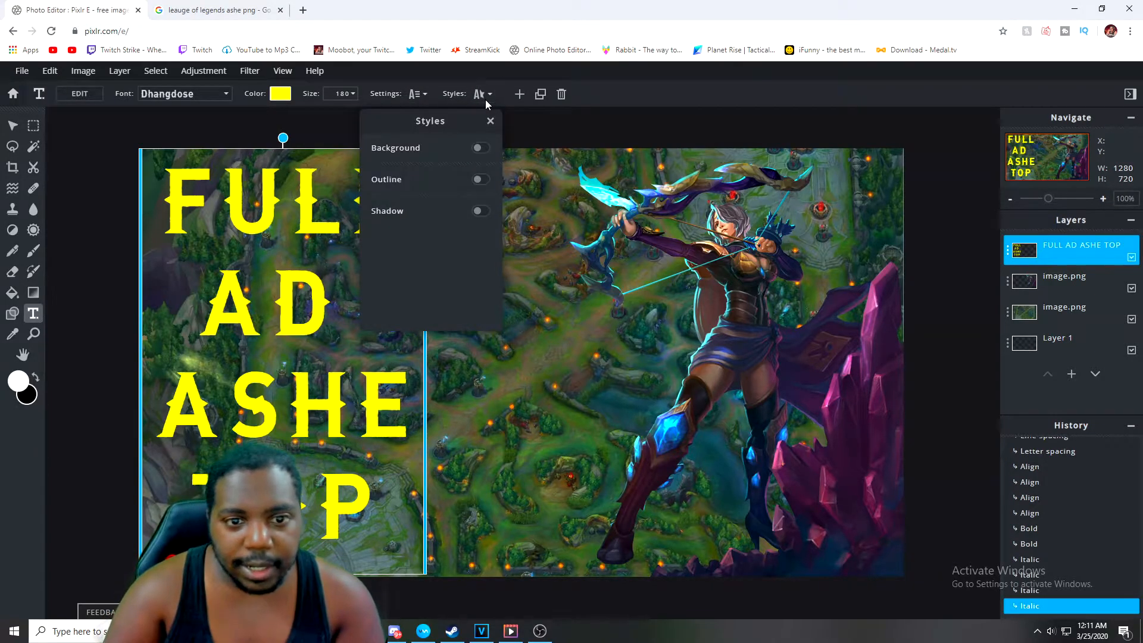
{"action": "left_click", "coordinate": [481, 149]}
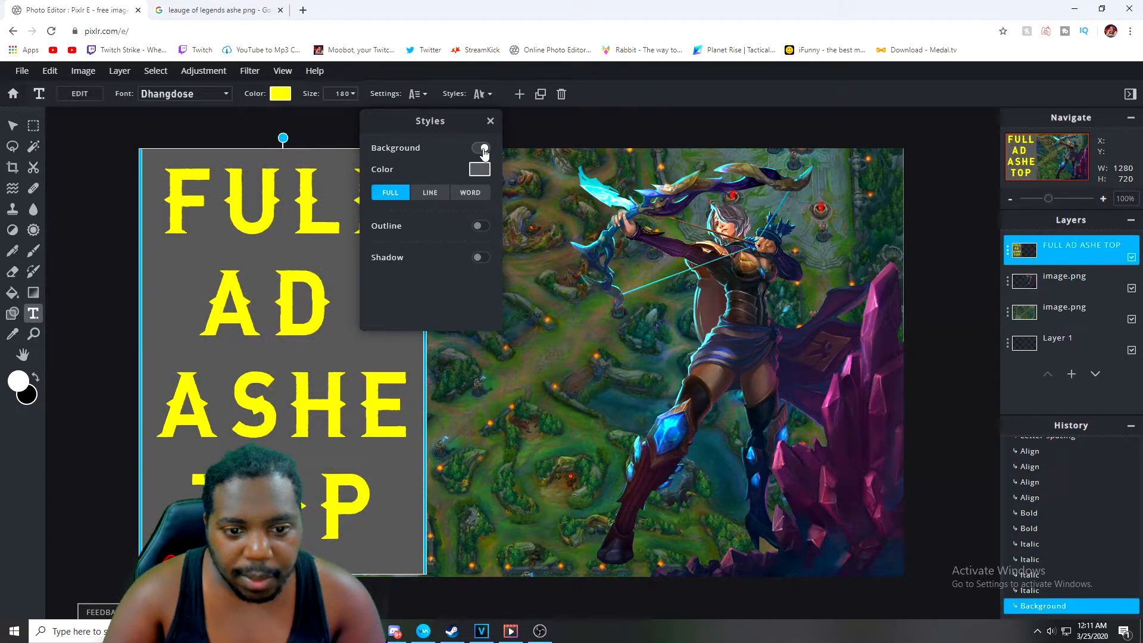
{"action": "left_click", "coordinate": [475, 171]}
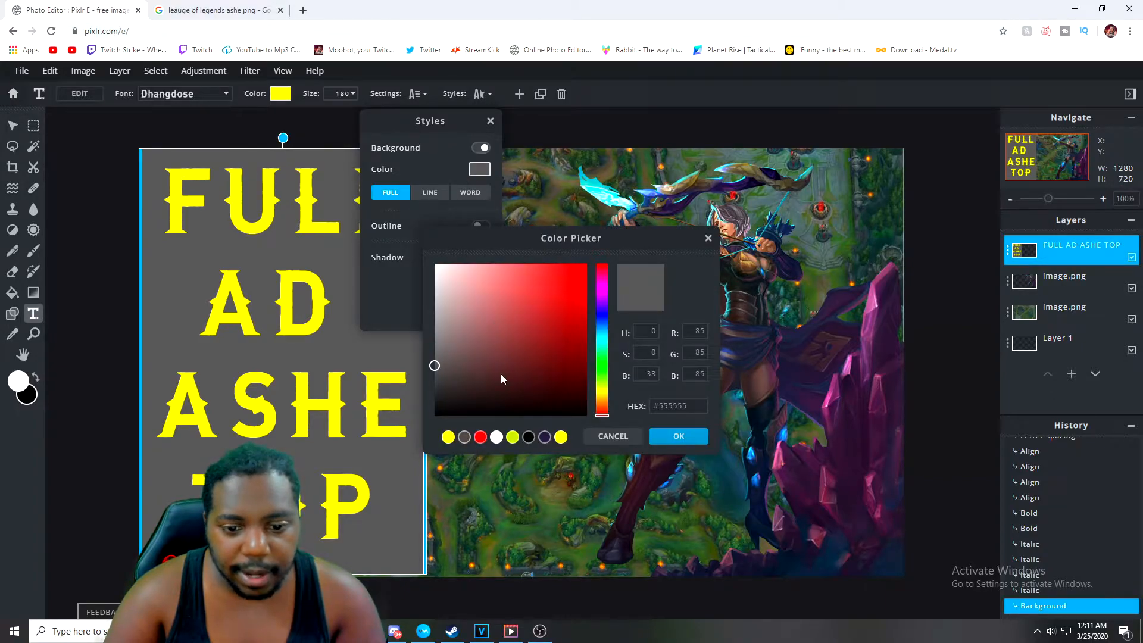
{"action": "left_click", "coordinate": [440, 417]}
{"action": "left_click", "coordinate": [668, 436]}
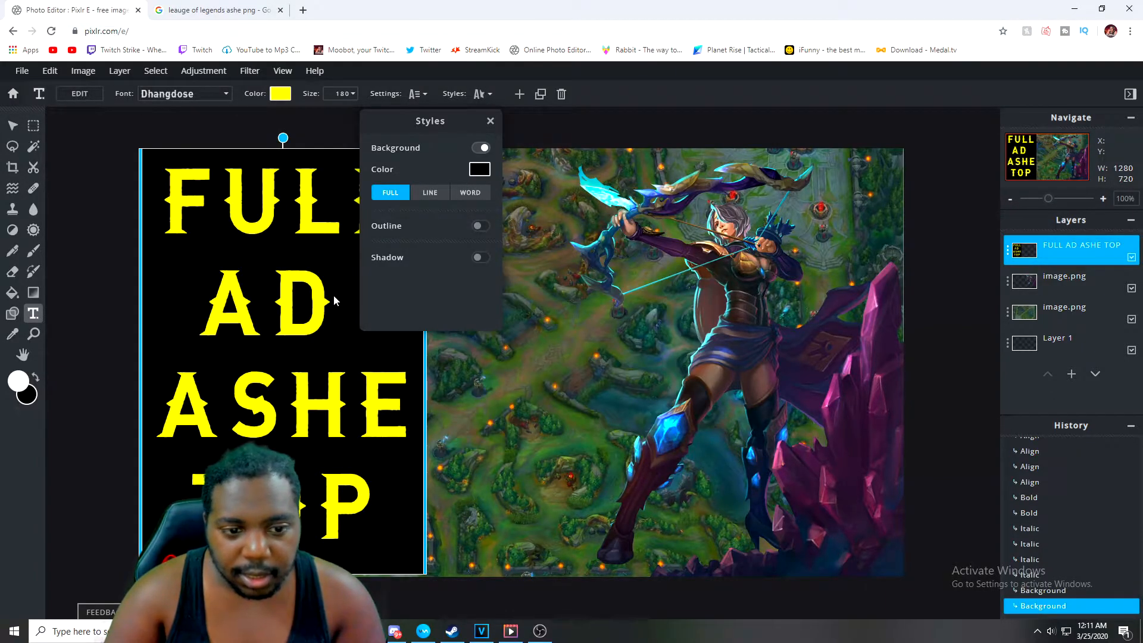
{"action": "left_click", "coordinate": [474, 173]}
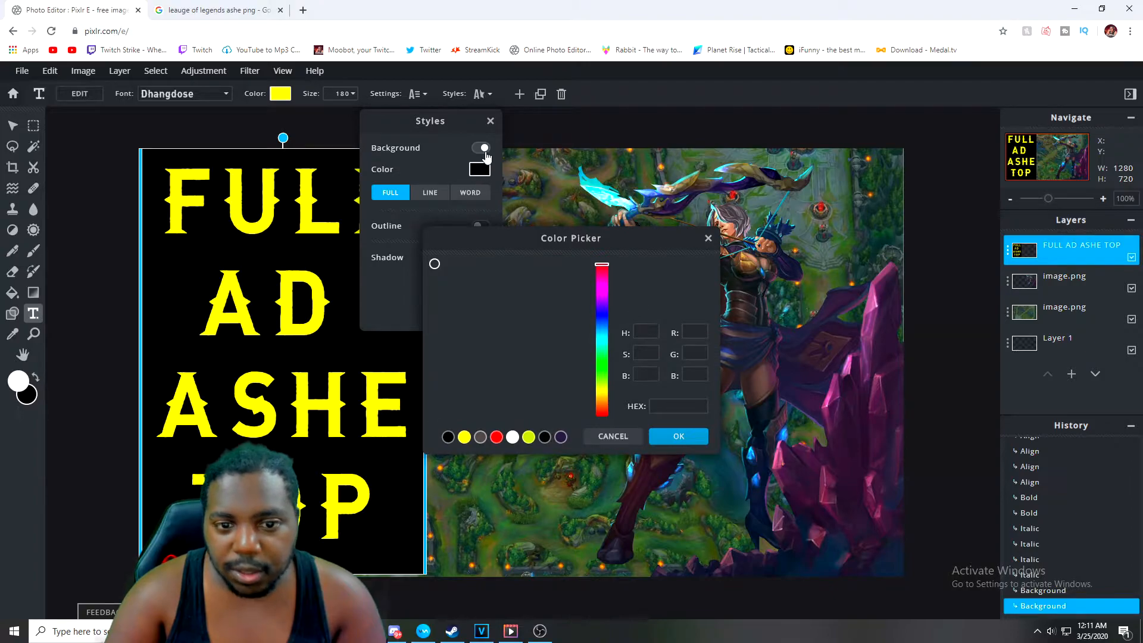
{"action": "left_click", "coordinate": [707, 238]}
{"action": "left_click", "coordinate": [480, 148]}
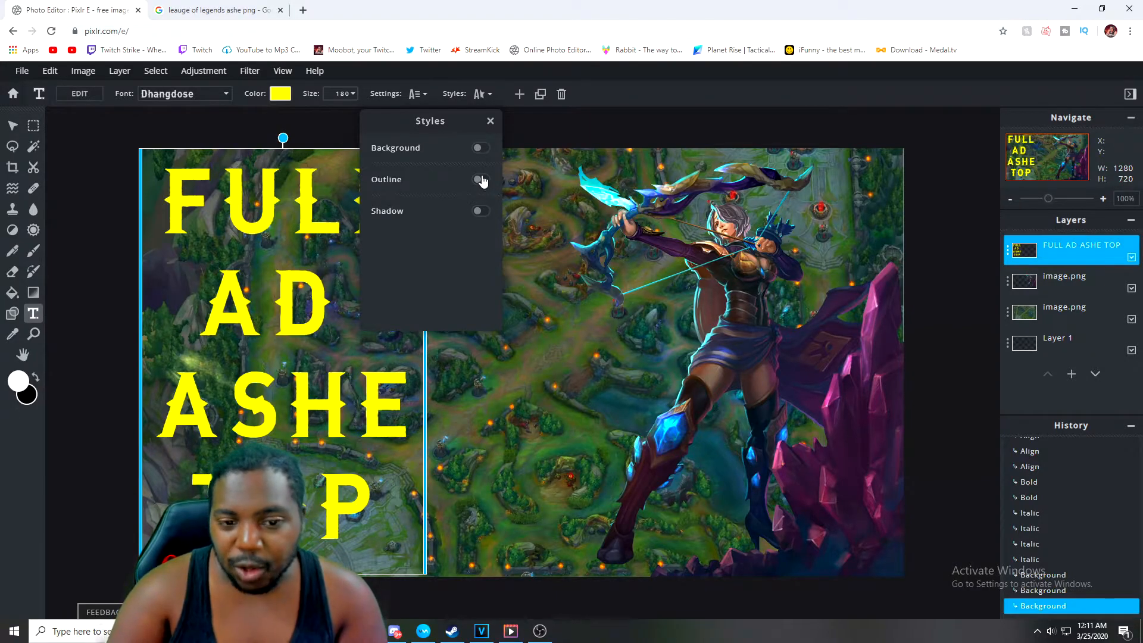
Add a black outline to the text with an outline size of 4
{"action": "left_click", "coordinate": [480, 180]}
{"action": "left_click", "coordinate": [479, 200]}
{"action": "left_click", "coordinate": [504, 303]}
{"action": "left_click_drag", "start_coordinate": [502, 311], "coordinate": [421, 420]}
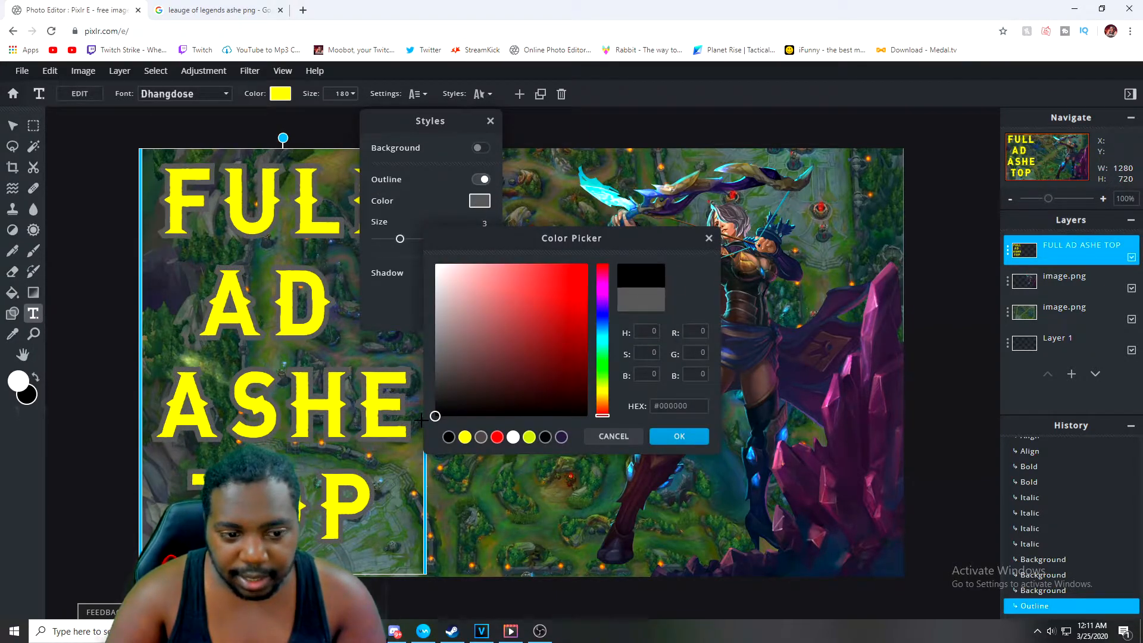
{"action": "left_click", "coordinate": [650, 440]}
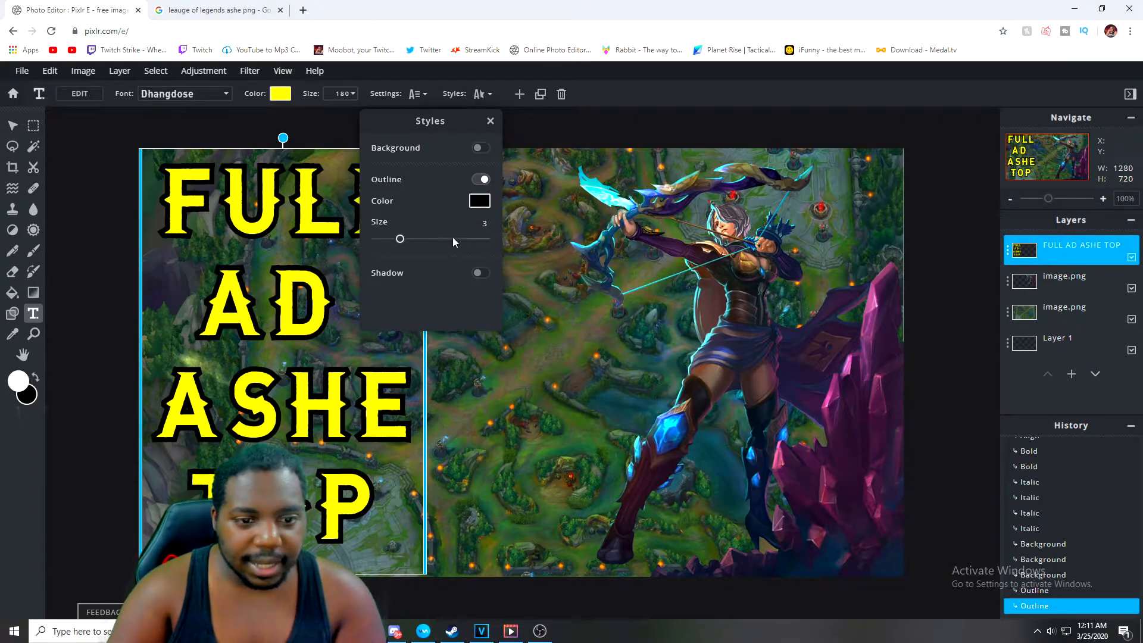
{"action": "mouse_move", "coordinate": [400, 238]}
{"action": "left_mouse_down"}
{"action": "mouse_move", "coordinate": [497, 248]}
{"action": "mouse_move", "coordinate": [353, 251]}
{"action": "mouse_move", "coordinate": [393, 252]}
{"action": "left_mouse_up"}
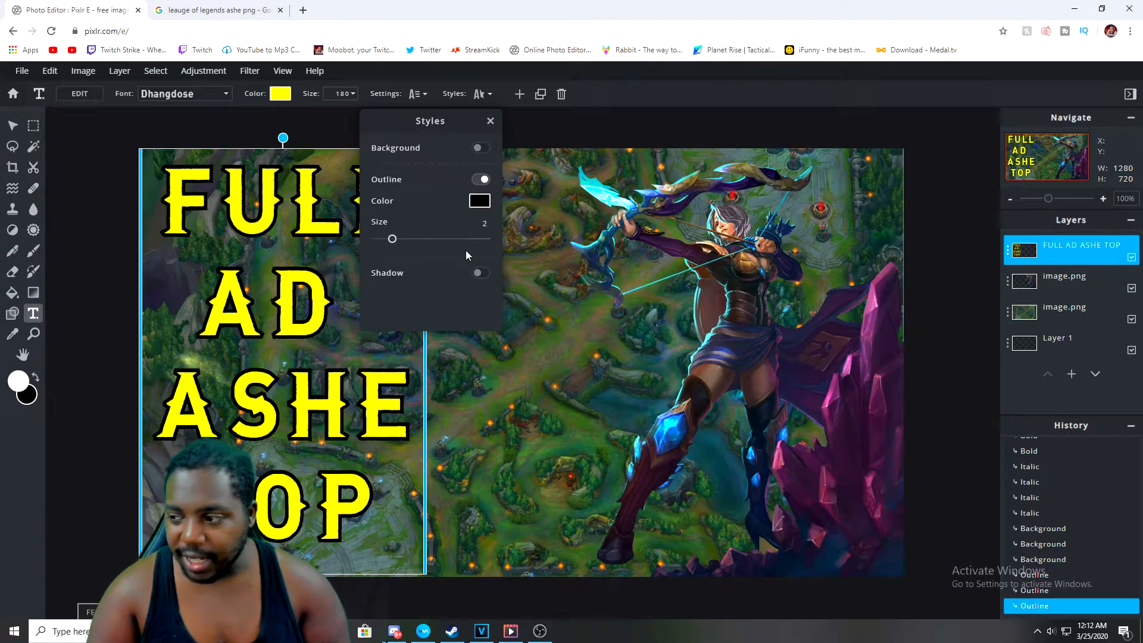
{"action": "left_click_drag", "start_coordinate": [393, 240], "coordinate": [407, 240]}
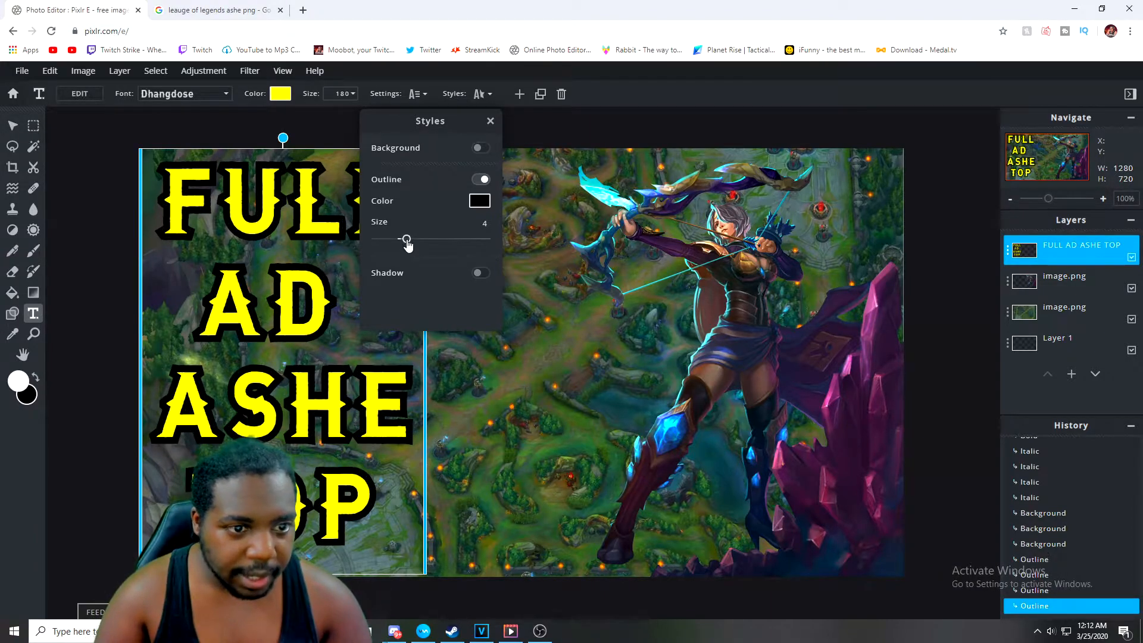
Enable a drop shadow on the text and set its color to black
{"action": "left_click", "coordinate": [480, 274]}
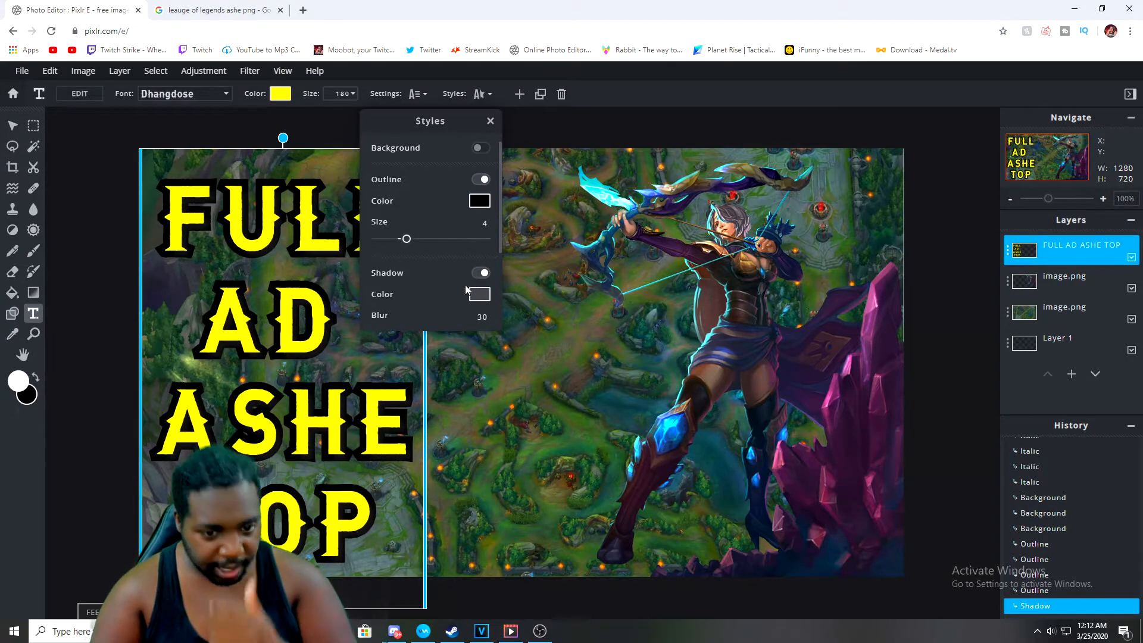
{"action": "scroll", "coordinate": [476, 272], "scroll_direction": "down", "scroll_amount": 2}
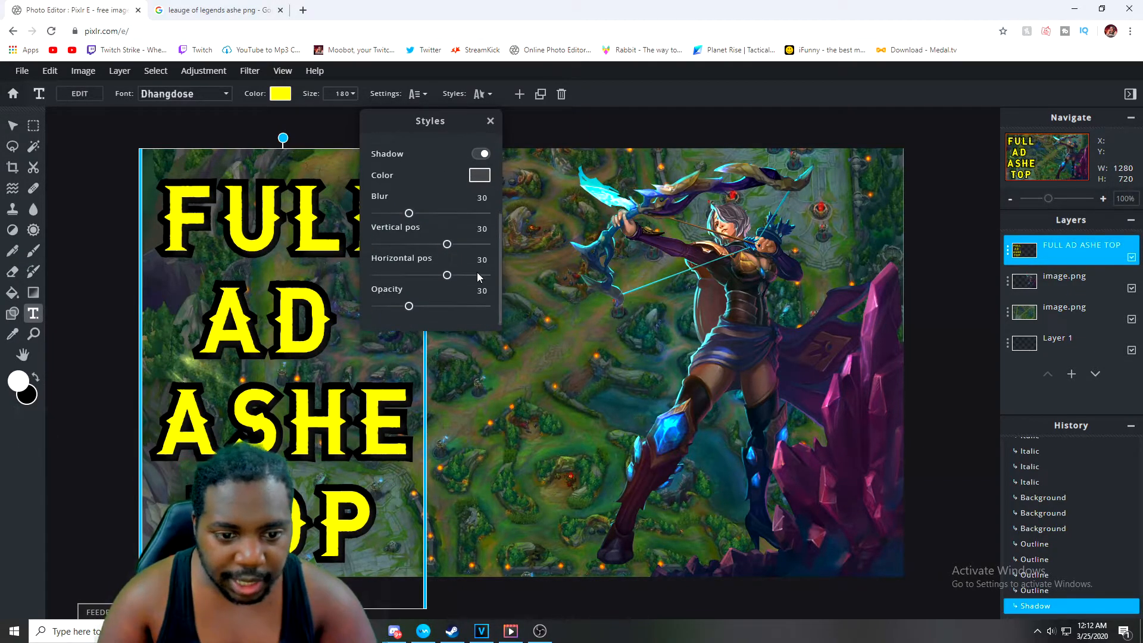
{"action": "left_click_drag", "start_coordinate": [409, 215], "coordinate": [413, 219]}
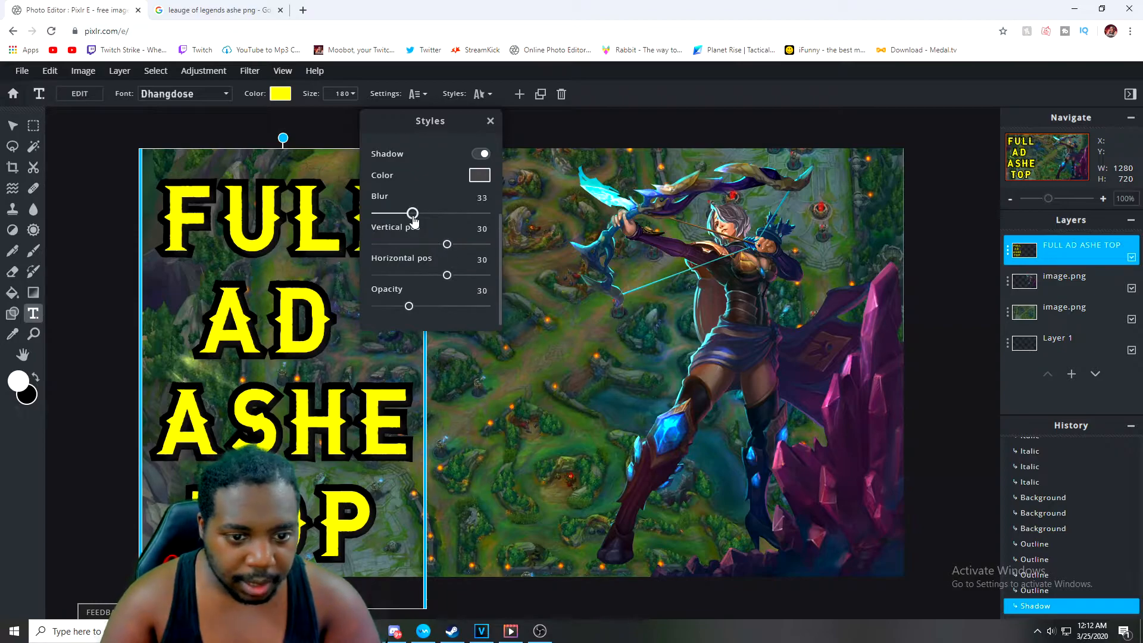
{"action": "mouse_move", "coordinate": [408, 306]}
{"action": "left_mouse_down"}
{"action": "mouse_move", "coordinate": [462, 310]}
{"action": "mouse_move", "coordinate": [406, 306]}
{"action": "left_mouse_up"}
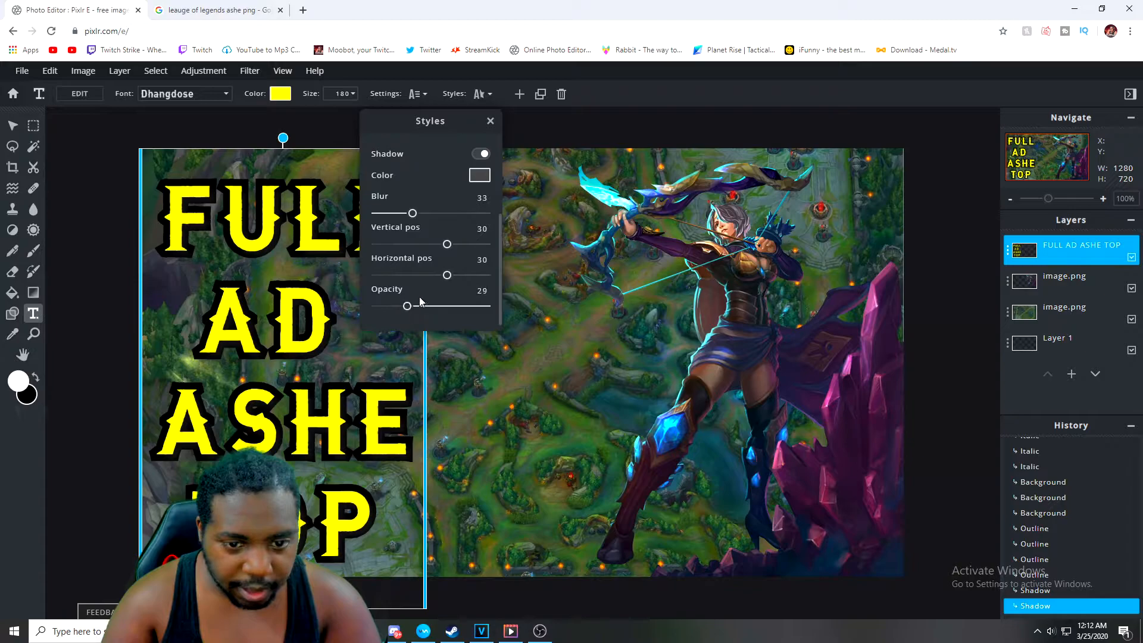
{"action": "left_click", "coordinate": [480, 175]}
{"action": "left_click_drag", "start_coordinate": [492, 313], "coordinate": [426, 417]}
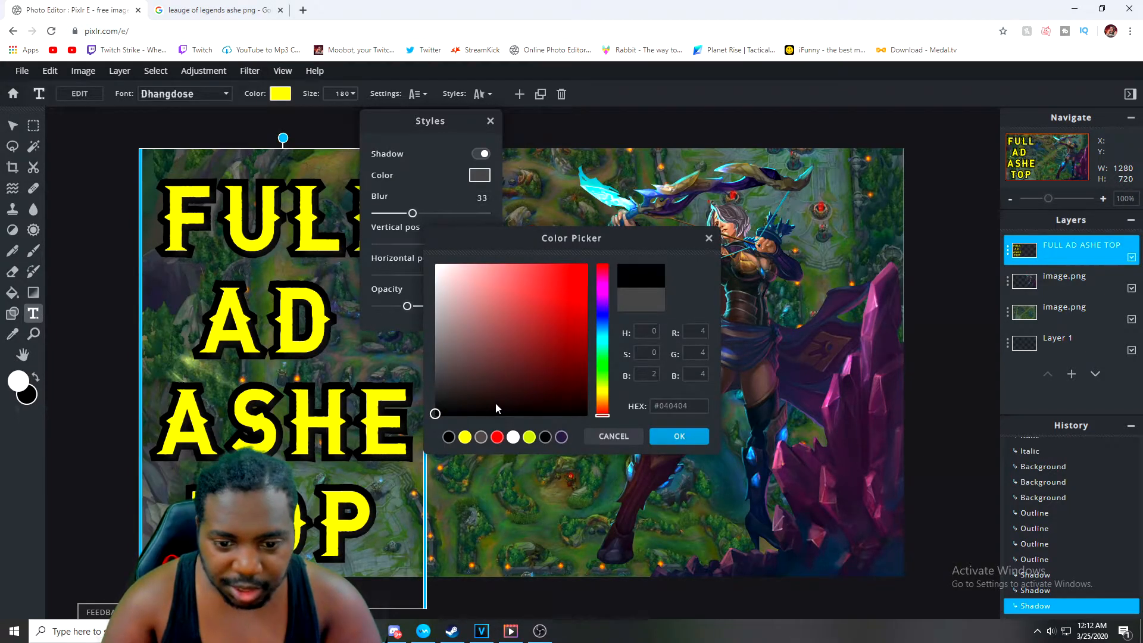
{"action": "left_click", "coordinate": [677, 438]}
Set the shadow blur to 16, vertical position 29, horizontal position -40 and opacity 100
{"action": "left_click_drag", "start_coordinate": [407, 306], "coordinate": [440, 307]}
{"action": "mouse_move", "coordinate": [412, 213]}
{"action": "left_mouse_down"}
{"action": "mouse_move", "coordinate": [425, 213]}
{"action": "mouse_move", "coordinate": [393, 213]}
{"action": "left_mouse_up"}
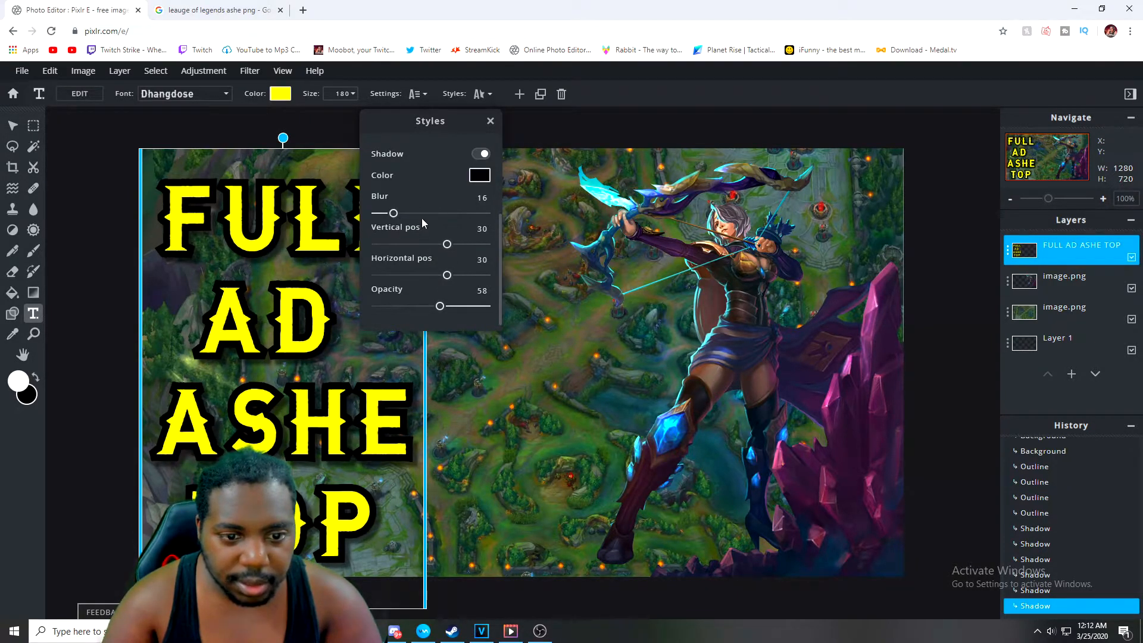
{"action": "left_click_drag", "start_coordinate": [446, 244], "coordinate": [399, 276]}
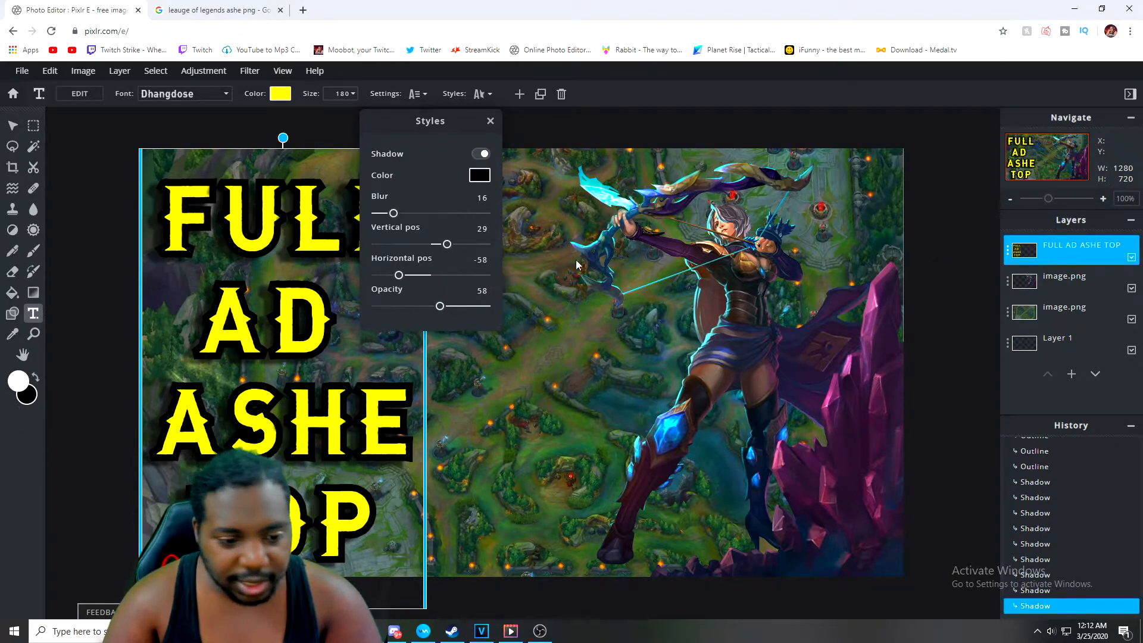
{"action": "left_click_drag", "start_coordinate": [399, 280], "coordinate": [505, 313]}
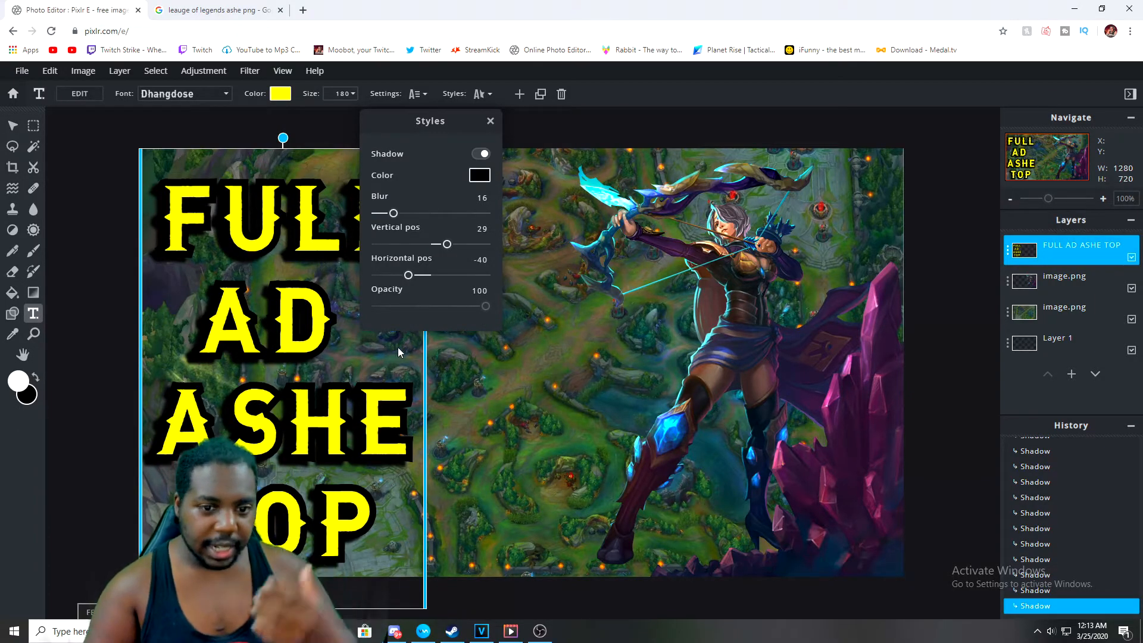
Set the shadow's horizontal position to -39 and its opacity to 67
{"action": "mouse_move", "coordinate": [411, 277]}
{"action": "left_mouse_down"}
{"action": "mouse_move", "coordinate": [426, 281]}
{"action": "mouse_move", "coordinate": [401, 286]}
{"action": "mouse_move", "coordinate": [410, 286]}
{"action": "left_mouse_up"}
{"action": "left_click_drag", "start_coordinate": [484, 309], "coordinate": [452, 315]}
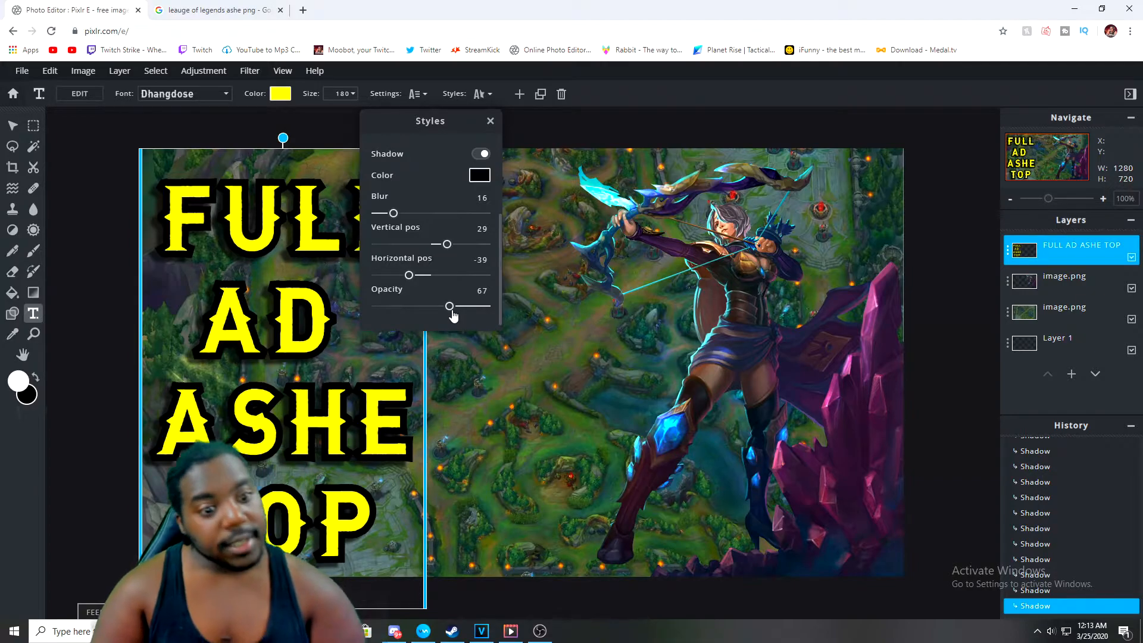
Try a white shadow color, then set the shadow color back to black
{"action": "left_click", "coordinate": [486, 181]}
{"action": "left_click_drag", "start_coordinate": [474, 291], "coordinate": [435, 264]}
{"action": "left_click", "coordinate": [676, 439]}
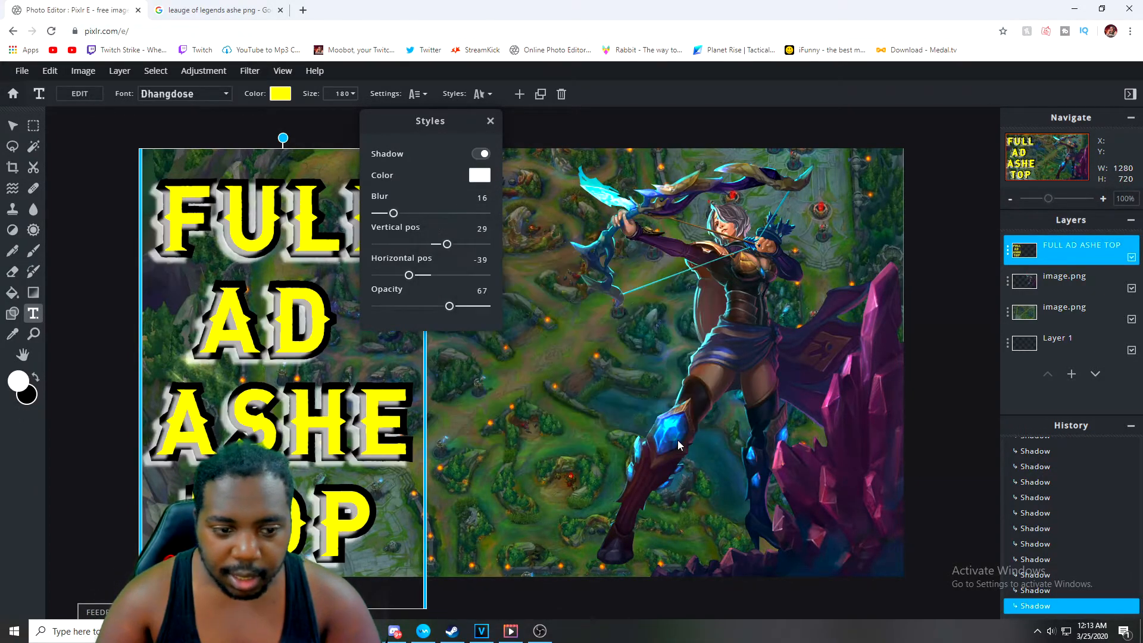
{"action": "left_click", "coordinate": [471, 181]}
{"action": "left_click_drag", "start_coordinate": [490, 284], "coordinate": [434, 419]}
{"action": "left_click", "coordinate": [668, 438]}
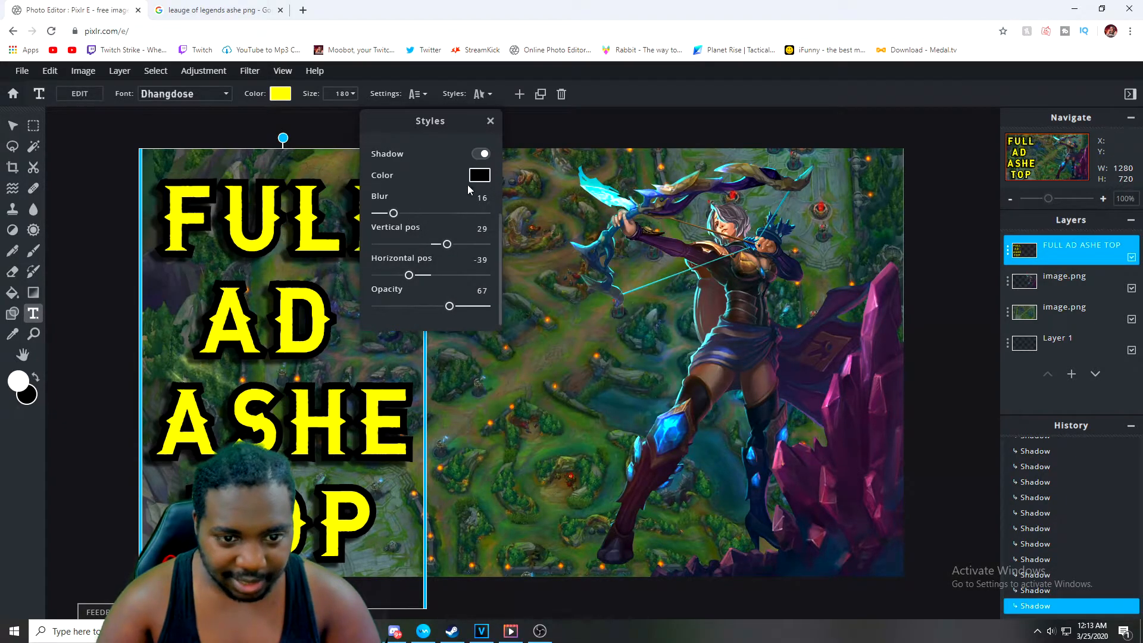
{"action": "scroll", "coordinate": [487, 178], "scroll_direction": "up", "scroll_amount": 3}
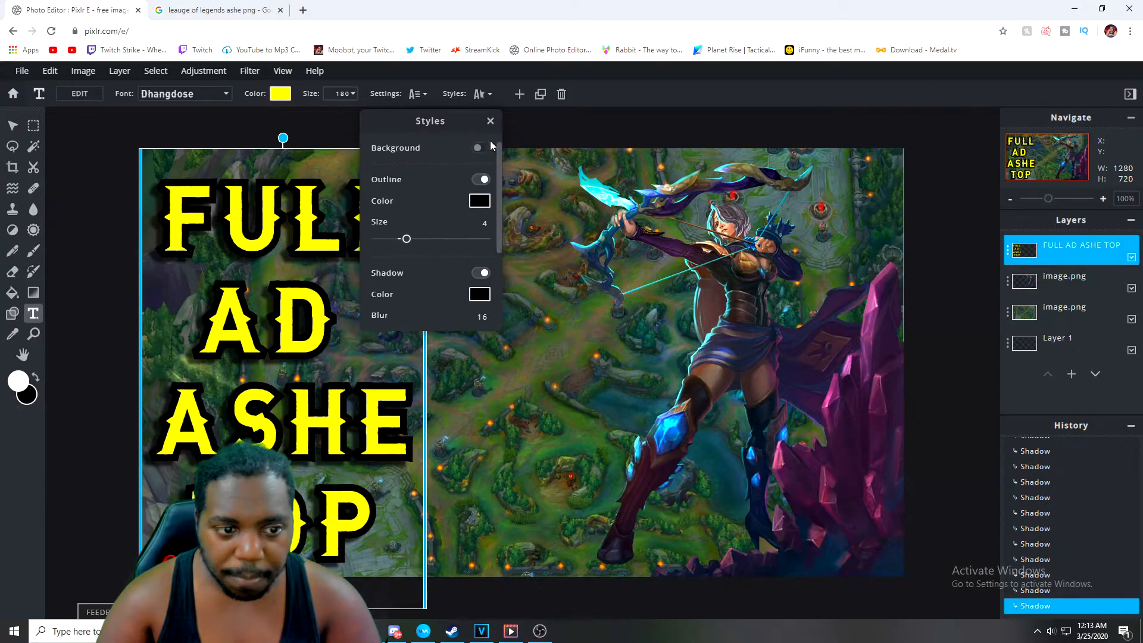
{"action": "left_click", "coordinate": [281, 93]}
{"action": "left_click_drag", "start_coordinate": [448, 284], "coordinate": [429, 285]}
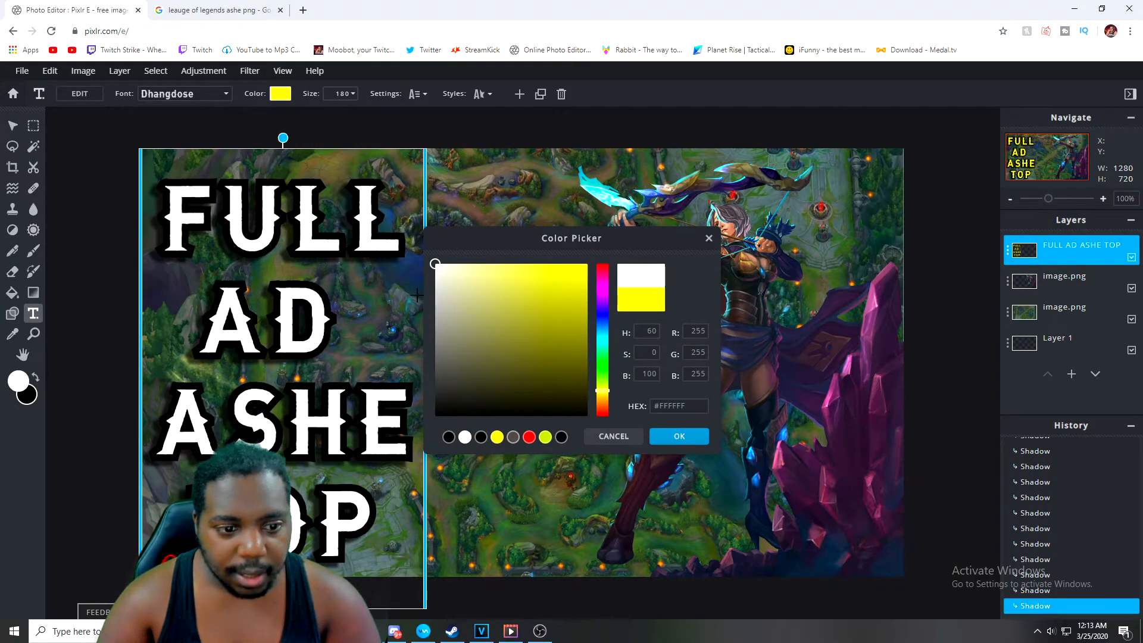
{"action": "mouse_move", "coordinate": [534, 287]}
{"action": "left_mouse_down"}
{"action": "mouse_move", "coordinate": [574, 276]}
{"action": "mouse_move", "coordinate": [555, 288]}
{"action": "mouse_move", "coordinate": [559, 365]}
{"action": "mouse_move", "coordinate": [518, 326]}
{"action": "mouse_move", "coordinate": [474, 347]}
{"action": "mouse_move", "coordinate": [477, 381]}
{"action": "mouse_move", "coordinate": [571, 351]}
{"action": "mouse_move", "coordinate": [494, 279]}
{"action": "mouse_move", "coordinate": [451, 335]}
{"action": "mouse_move", "coordinate": [547, 309]}
{"action": "mouse_move", "coordinate": [444, 301]}
{"action": "mouse_move", "coordinate": [530, 400]}
{"action": "mouse_move", "coordinate": [587, 311]}
{"action": "mouse_move", "coordinate": [587, 326]}
{"action": "mouse_move", "coordinate": [520, 383]}
{"action": "mouse_move", "coordinate": [465, 270]}
{"action": "mouse_move", "coordinate": [447, 285]}
{"action": "left_mouse_up"}
{"action": "left_click", "coordinate": [602, 298]}
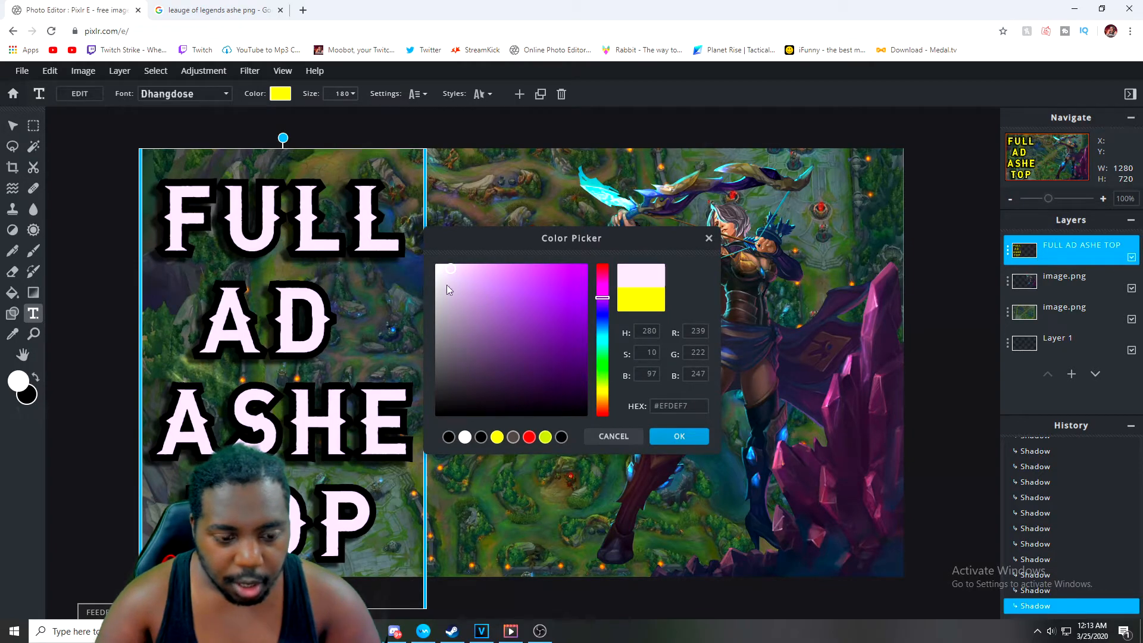
{"action": "mouse_move", "coordinate": [604, 365]}
{"action": "left_mouse_down"}
{"action": "mouse_move", "coordinate": [602, 377]}
{"action": "mouse_move", "coordinate": [585, 264]}
{"action": "left_mouse_up"}
{"action": "left_click", "coordinate": [544, 341]}
{"action": "left_click", "coordinate": [607, 373]}
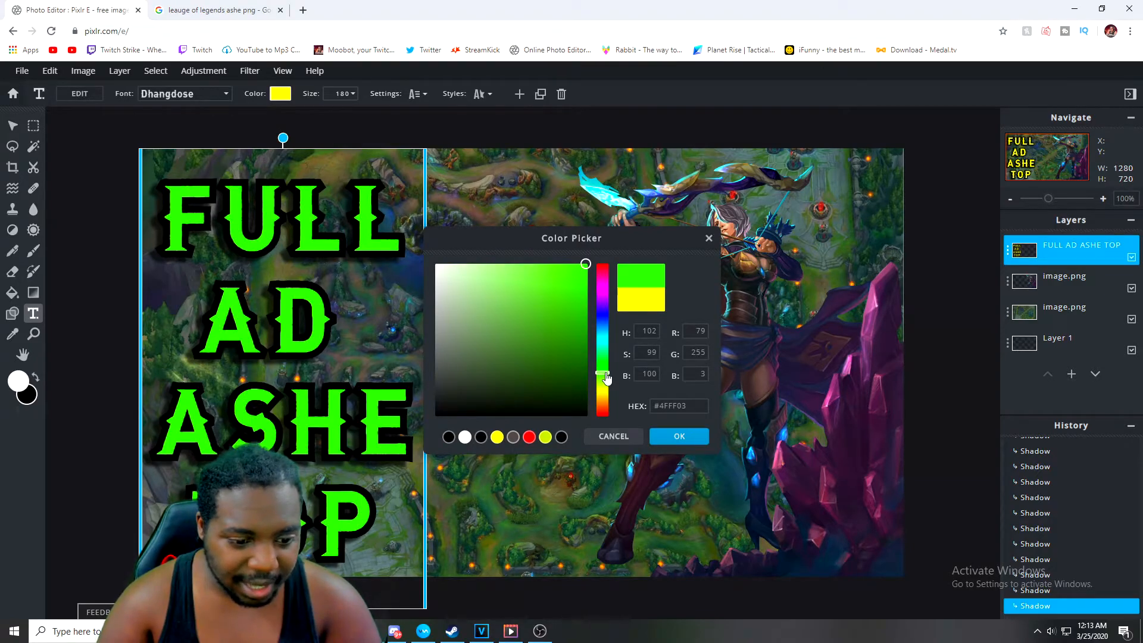
{"action": "left_click", "coordinate": [548, 512]}
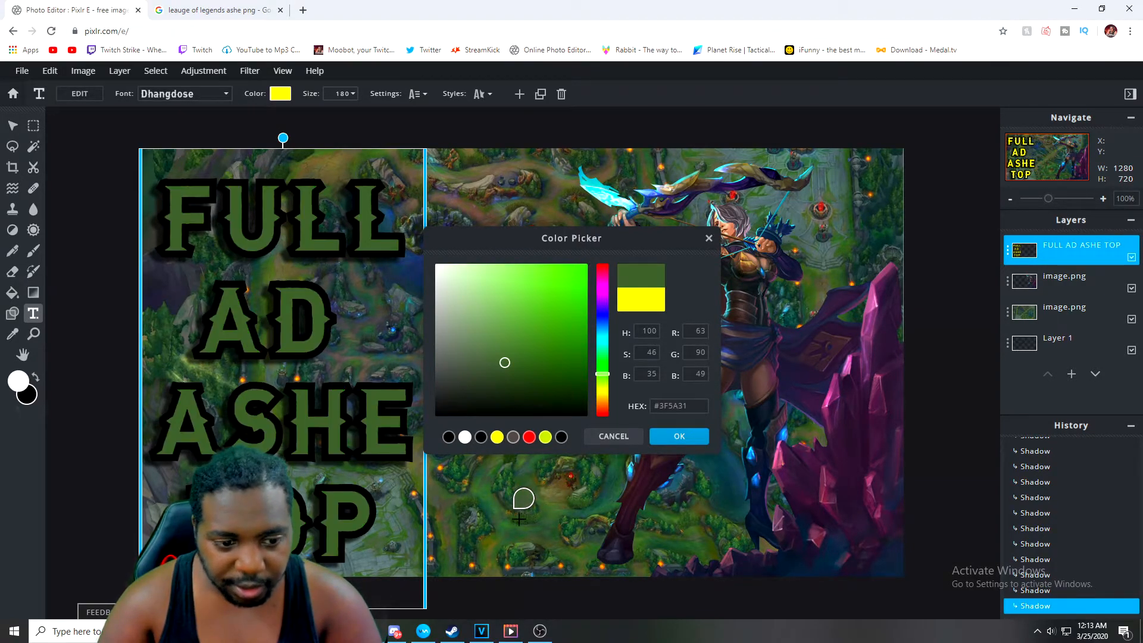
{"action": "left_click", "coordinate": [525, 511]}
{"action": "left_click", "coordinate": [481, 519]}
{"action": "left_click", "coordinate": [402, 523]}
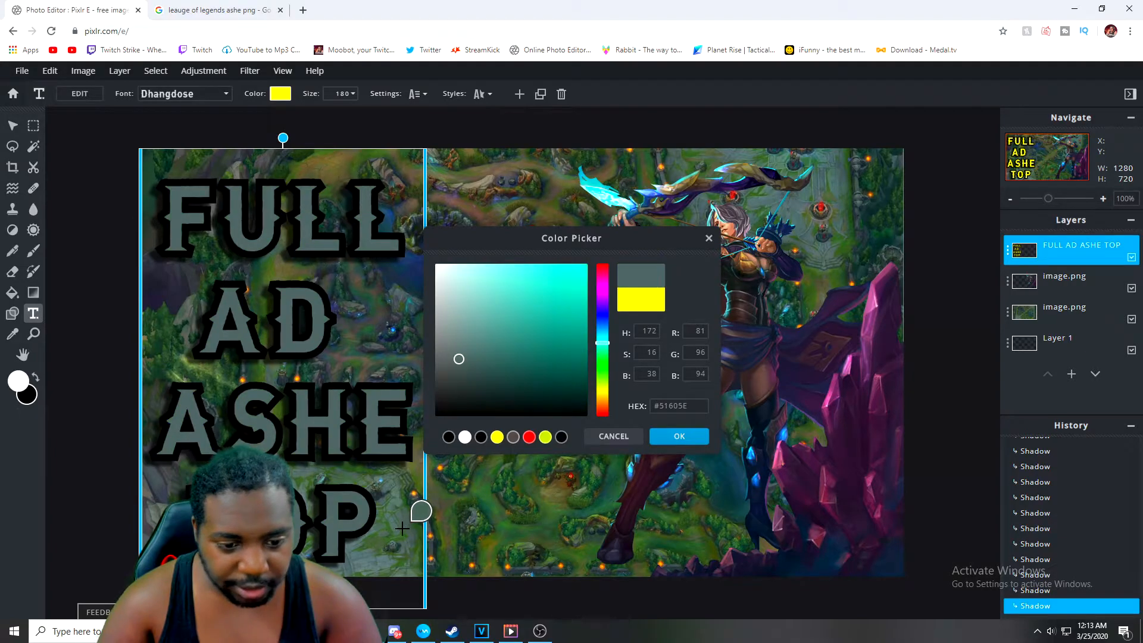
{"action": "left_click", "coordinate": [395, 519]}
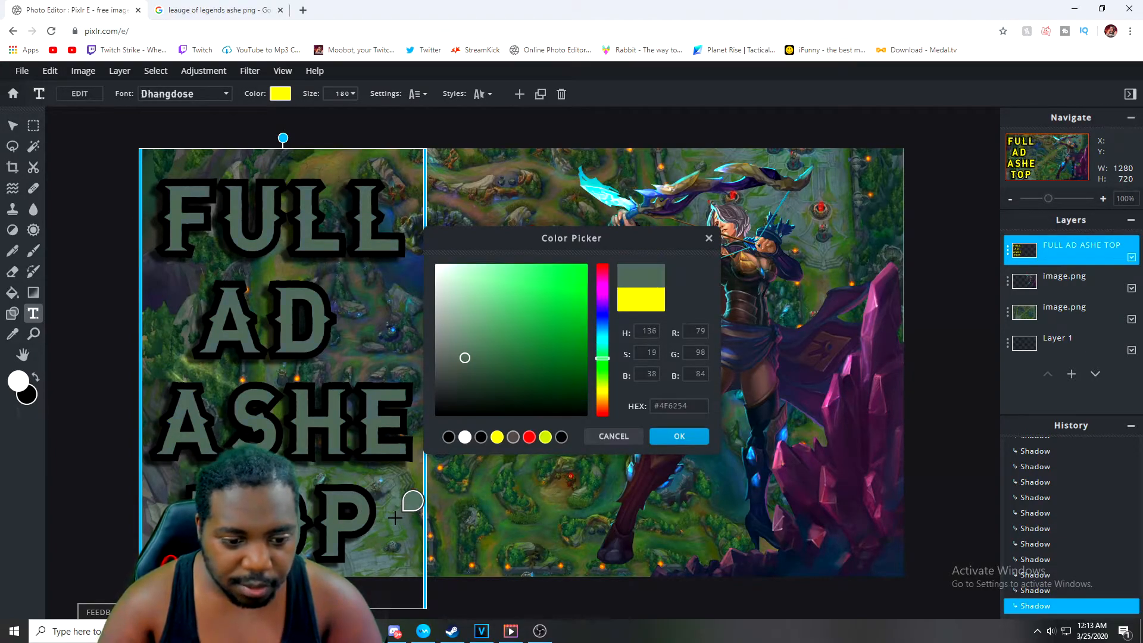
{"action": "left_click", "coordinate": [753, 353]}
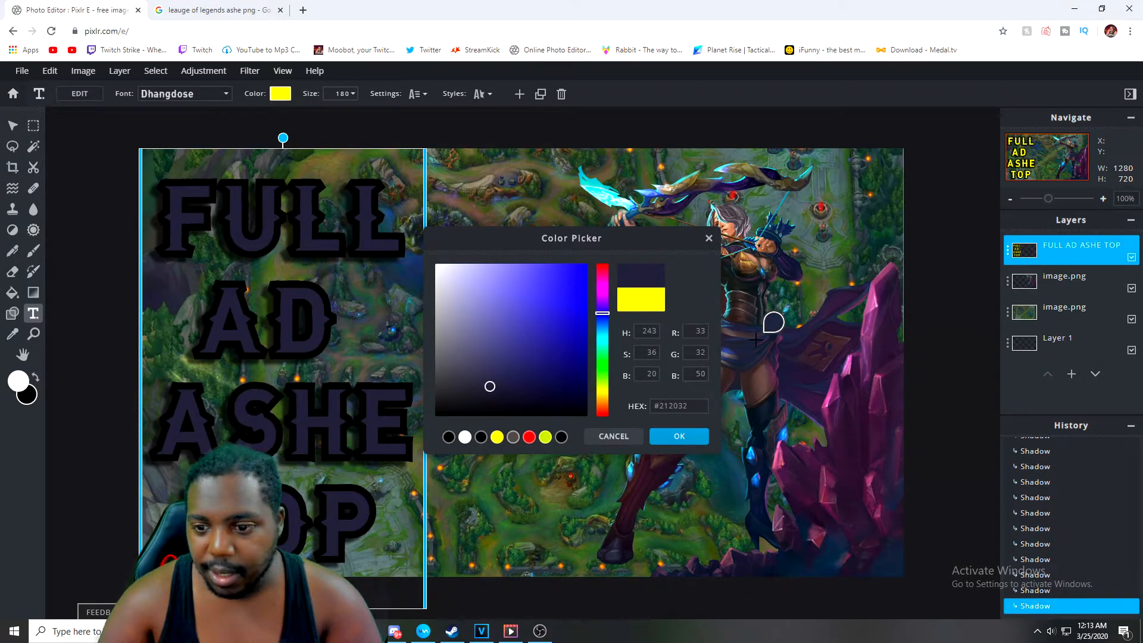
{"action": "left_click", "coordinate": [755, 339]}
{"action": "left_click", "coordinate": [755, 343]}
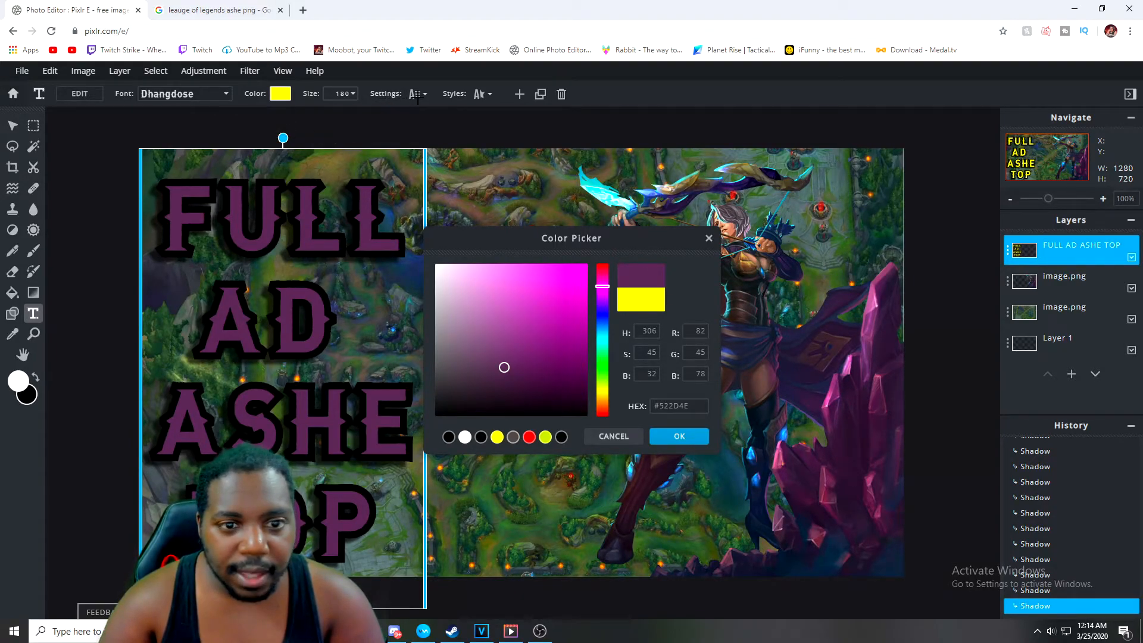
{"action": "left_click", "coordinate": [708, 238]}
Change the text outline color to white and reduce the outline size to 1
{"action": "left_click", "coordinate": [483, 95]}
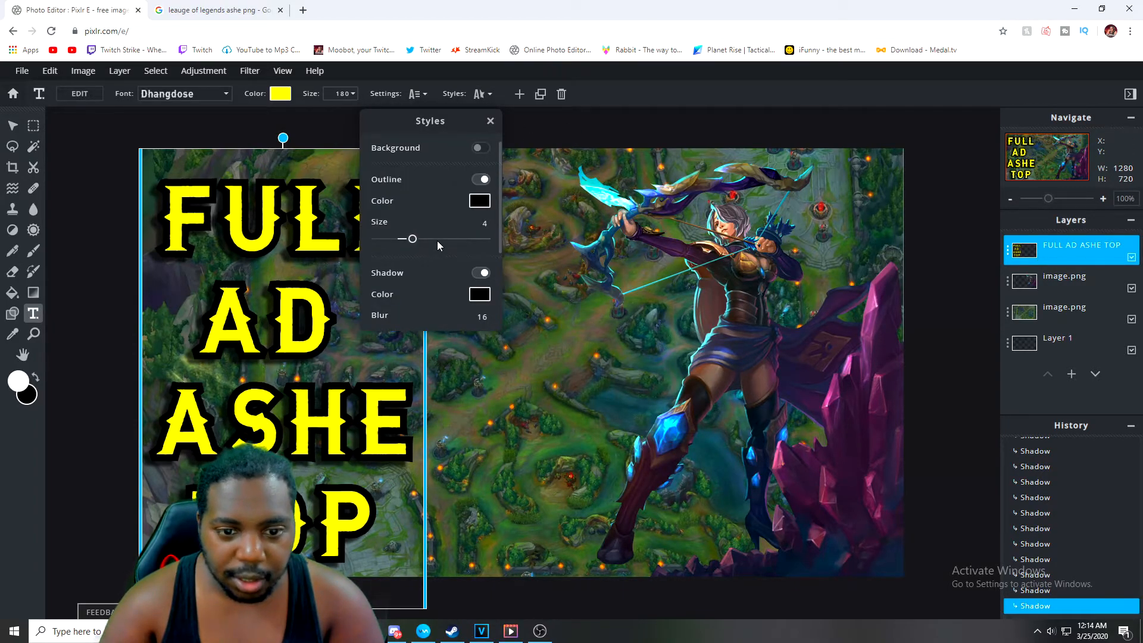
{"action": "left_click", "coordinate": [480, 203]}
{"action": "mouse_move", "coordinate": [441, 381]}
{"action": "left_mouse_down"}
{"action": "mouse_move", "coordinate": [470, 312]}
{"action": "mouse_move", "coordinate": [428, 375]}
{"action": "mouse_move", "coordinate": [416, 241]}
{"action": "left_mouse_up"}
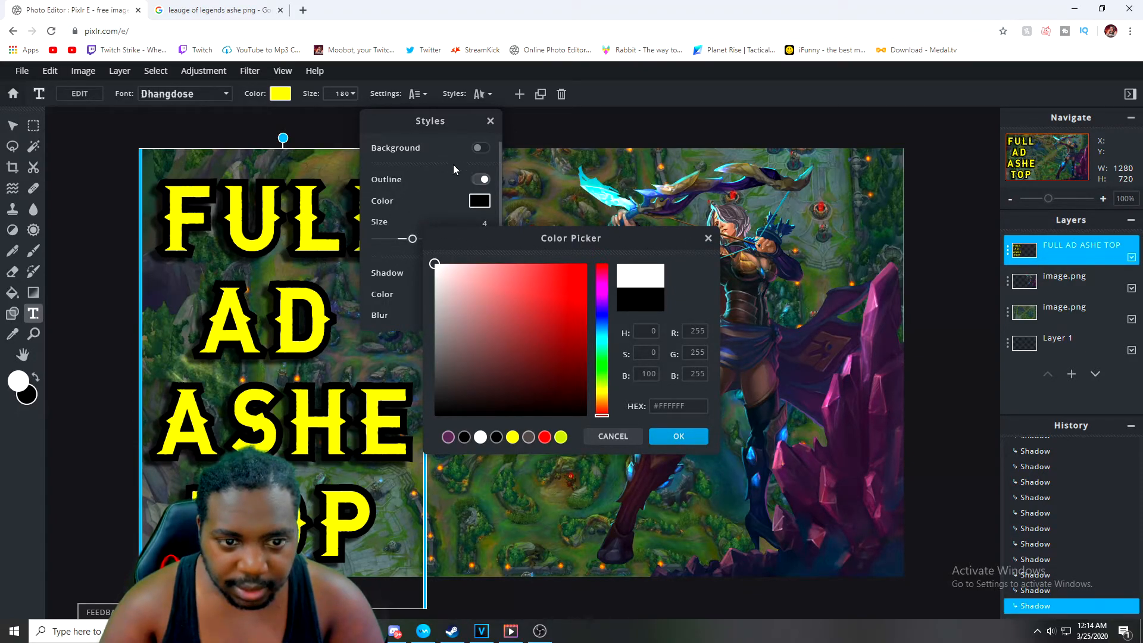
{"action": "left_click", "coordinate": [684, 438]}
{"action": "left_click_drag", "start_coordinate": [412, 239], "coordinate": [380, 241]}
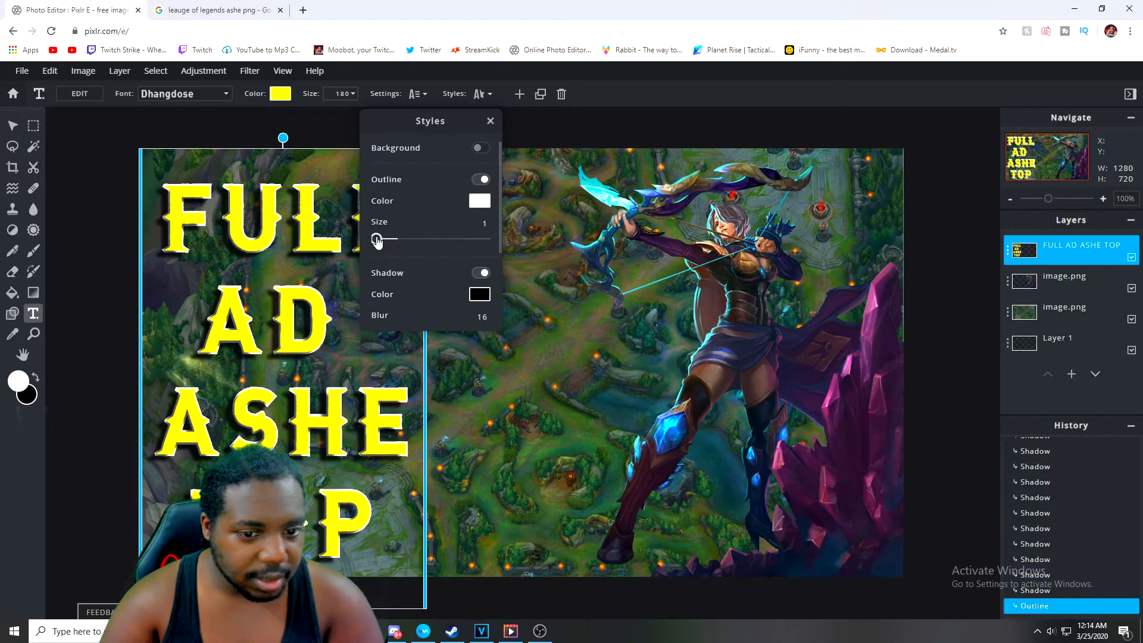
Toggle the shadow off and on, set the outline size to 4 and the shadow blur to 0, then close Styles
{"action": "left_click", "coordinate": [481, 273]}
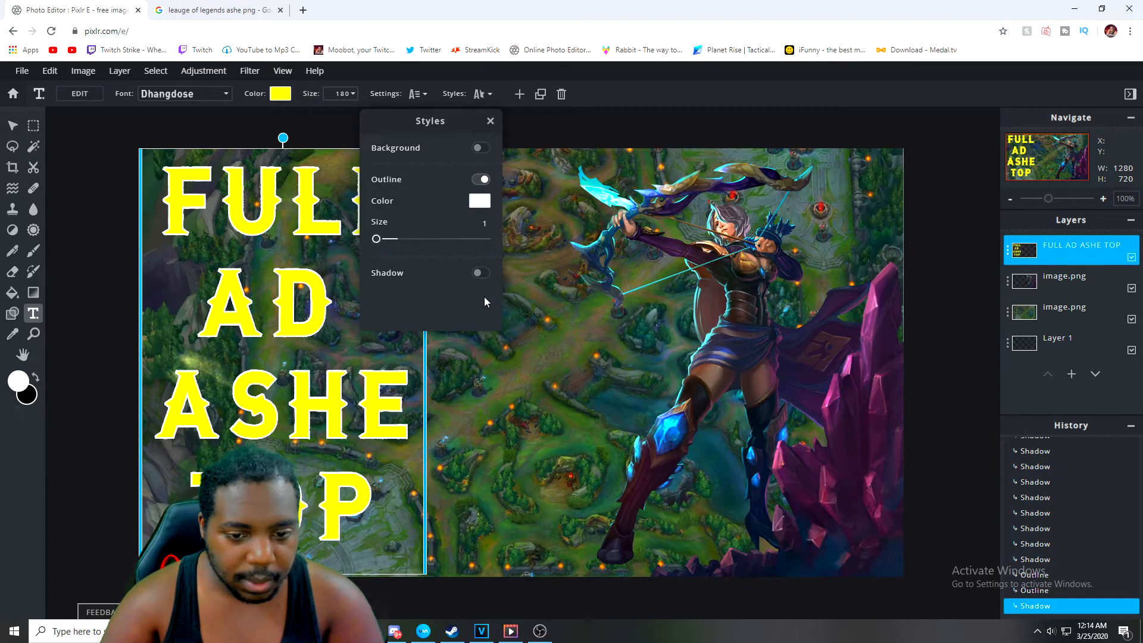
{"action": "left_click", "coordinate": [480, 272]}
{"action": "left_click_drag", "start_coordinate": [390, 242], "coordinate": [375, 276]}
{"action": "scroll", "coordinate": [470, 250], "scroll_direction": "down", "scroll_amount": 1}
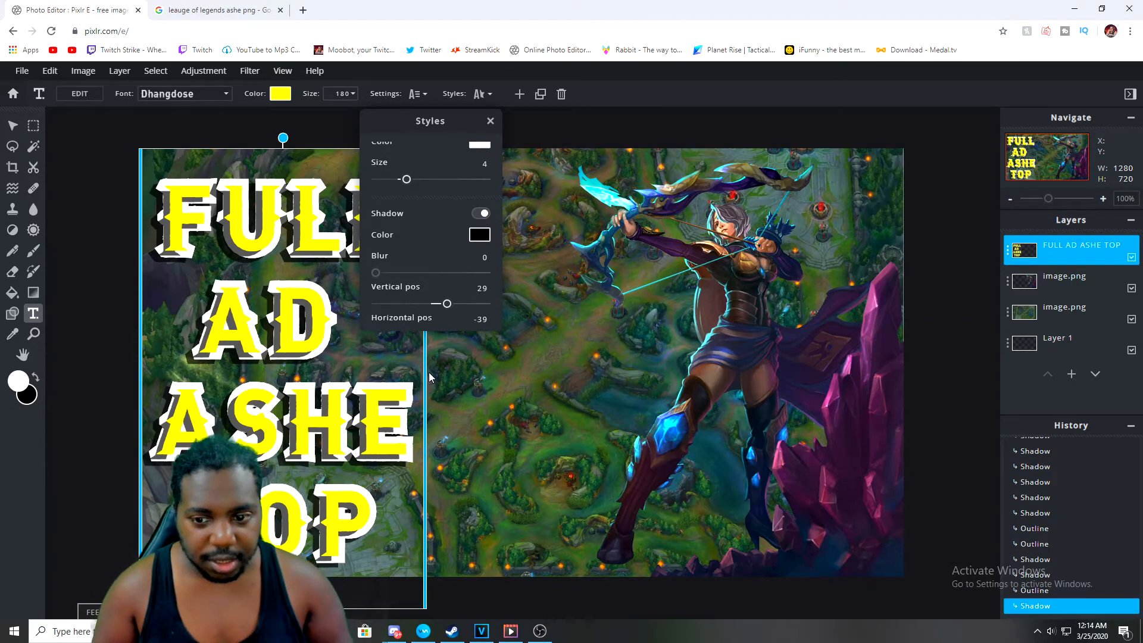
{"action": "left_click", "coordinate": [490, 119]}
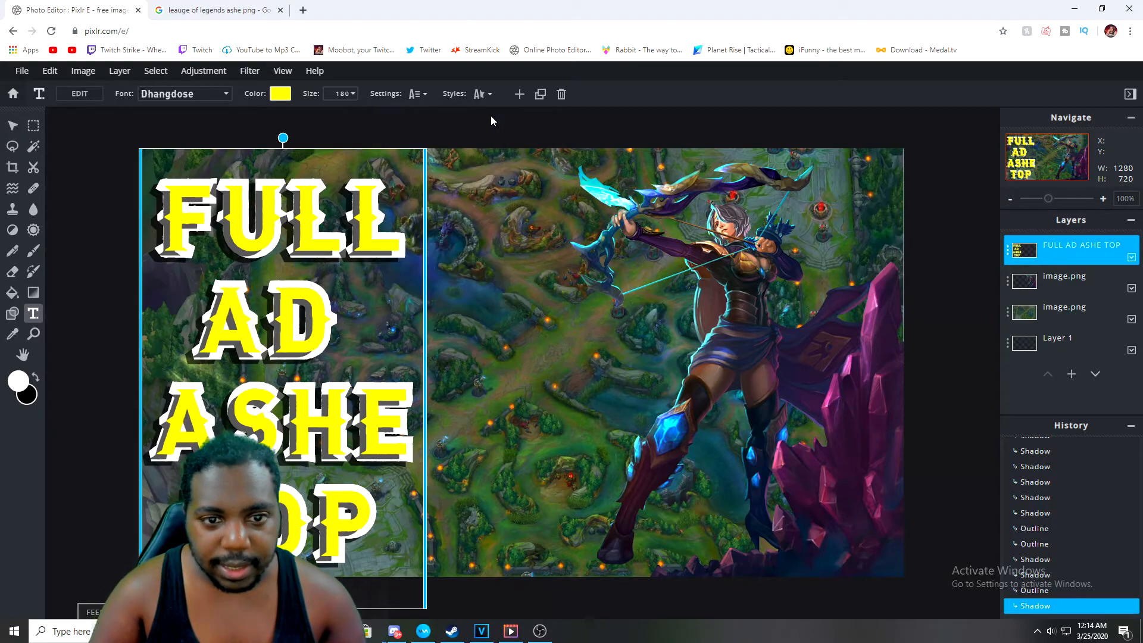
Change the text outline color to red
{"action": "left_click", "coordinate": [483, 94]}
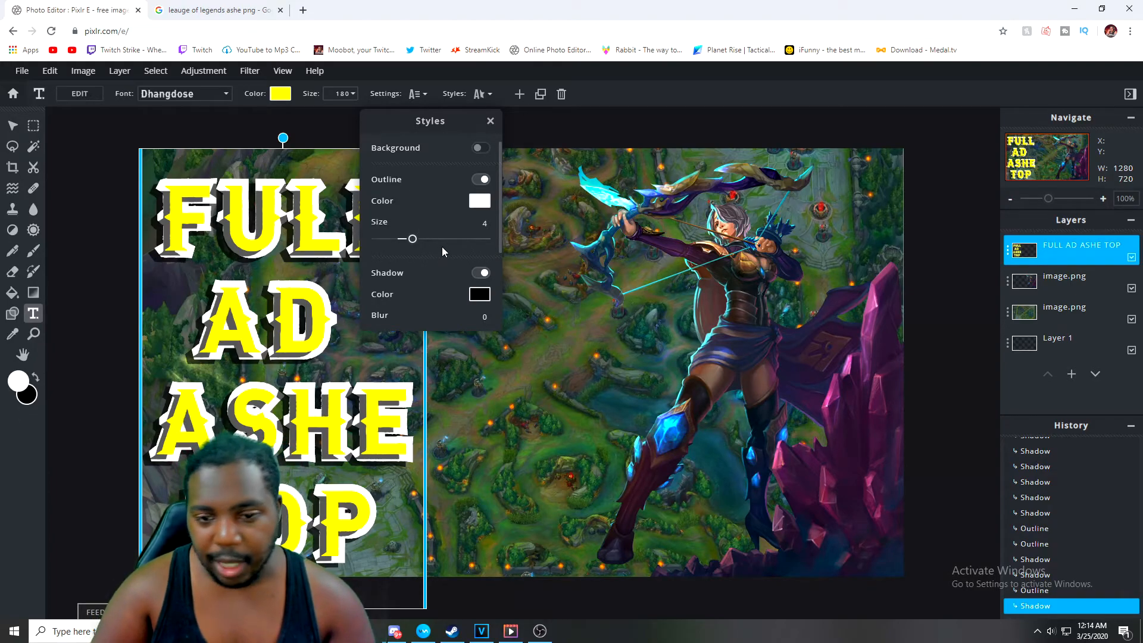
{"action": "left_click", "coordinate": [476, 203]}
{"action": "left_click", "coordinate": [488, 296]}
{"action": "left_click", "coordinate": [516, 281]}
{"action": "left_click", "coordinate": [529, 280]}
{"action": "mouse_move", "coordinate": [538, 281]}
{"action": "left_mouse_down"}
{"action": "mouse_move", "coordinate": [579, 266]}
{"action": "mouse_move", "coordinate": [516, 274]}
{"action": "mouse_move", "coordinate": [458, 237]}
{"action": "left_mouse_up"}
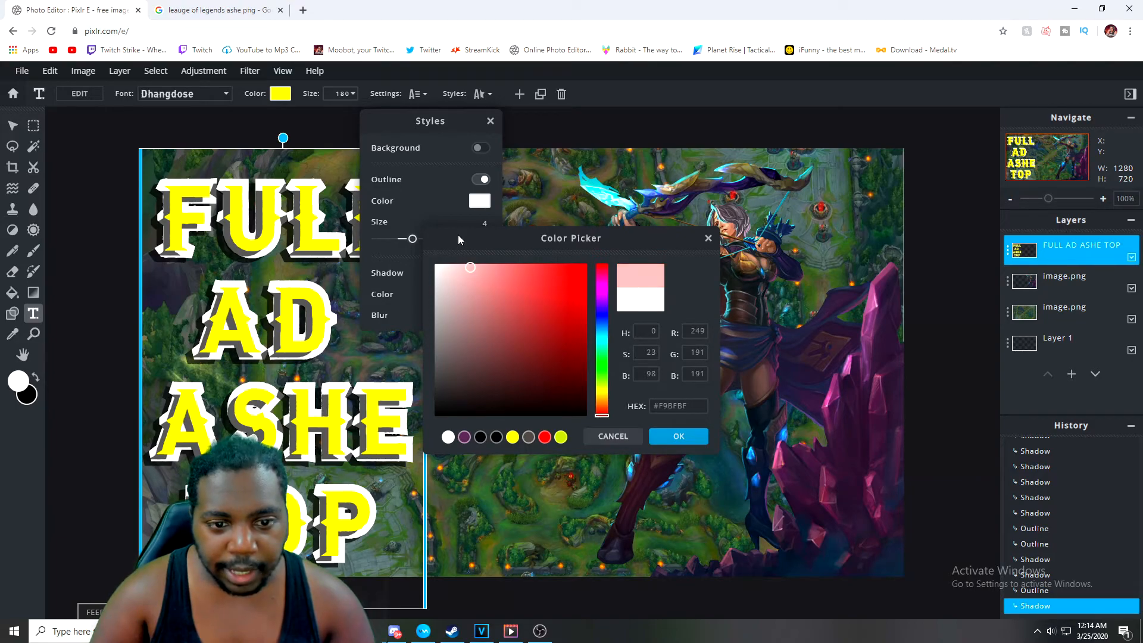
{"action": "left_click", "coordinate": [707, 239]}
{"action": "left_click", "coordinate": [487, 202]}
{"action": "left_click", "coordinate": [455, 276]}
{"action": "left_click", "coordinate": [587, 262]}
{"action": "left_click", "coordinate": [670, 437]}
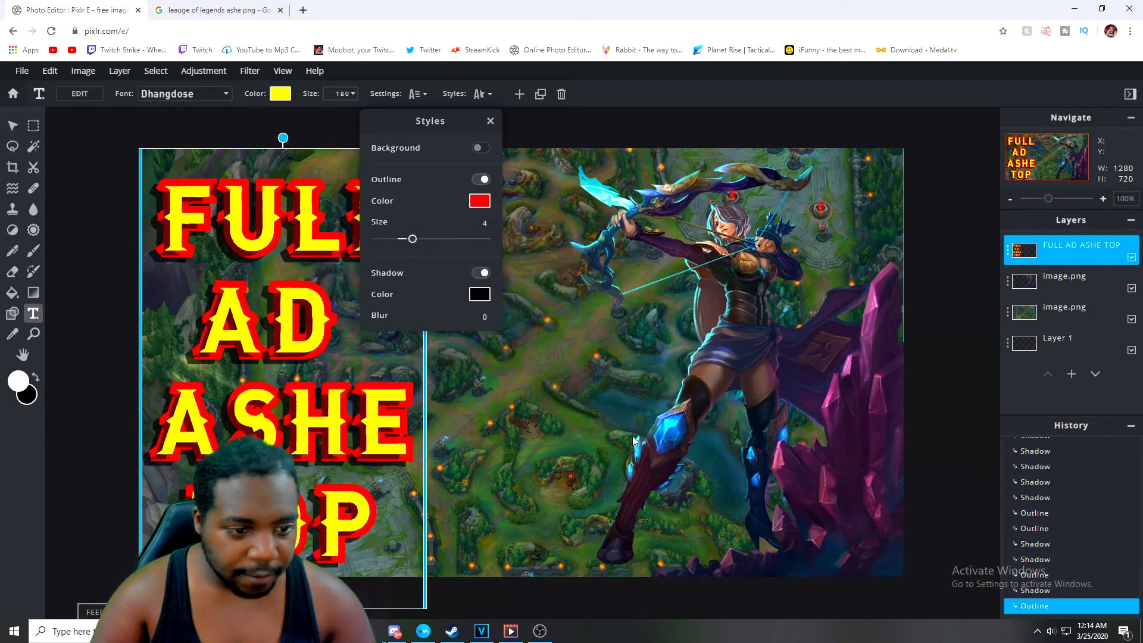
Set the text color to white
{"action": "left_click", "coordinate": [283, 99]}
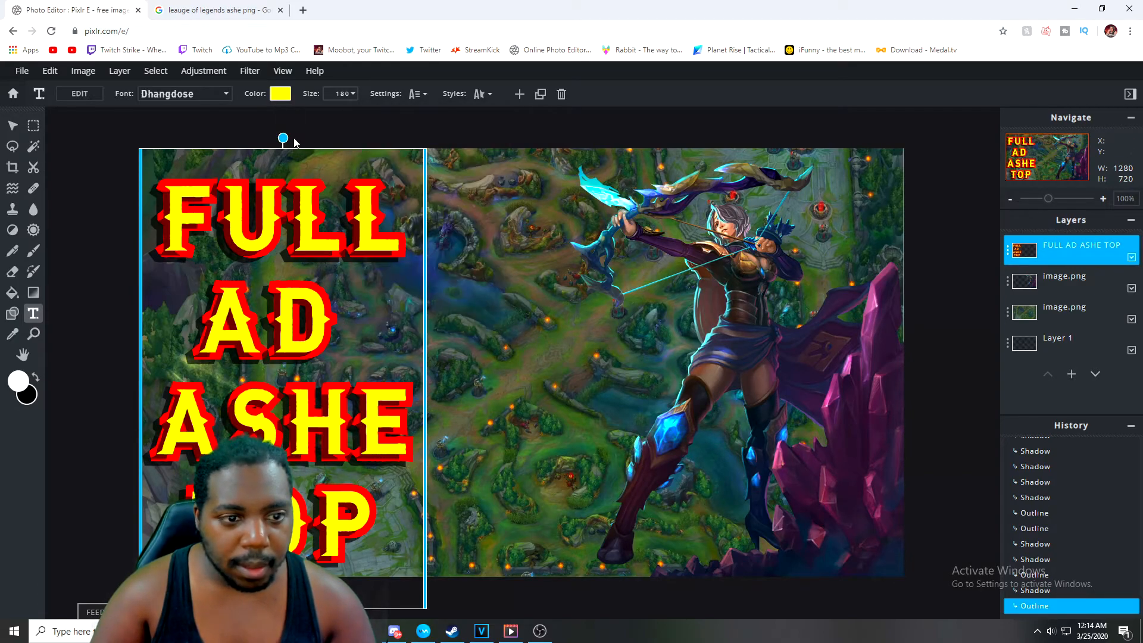
{"action": "left_click", "coordinate": [283, 99]}
{"action": "left_click", "coordinate": [435, 265]}
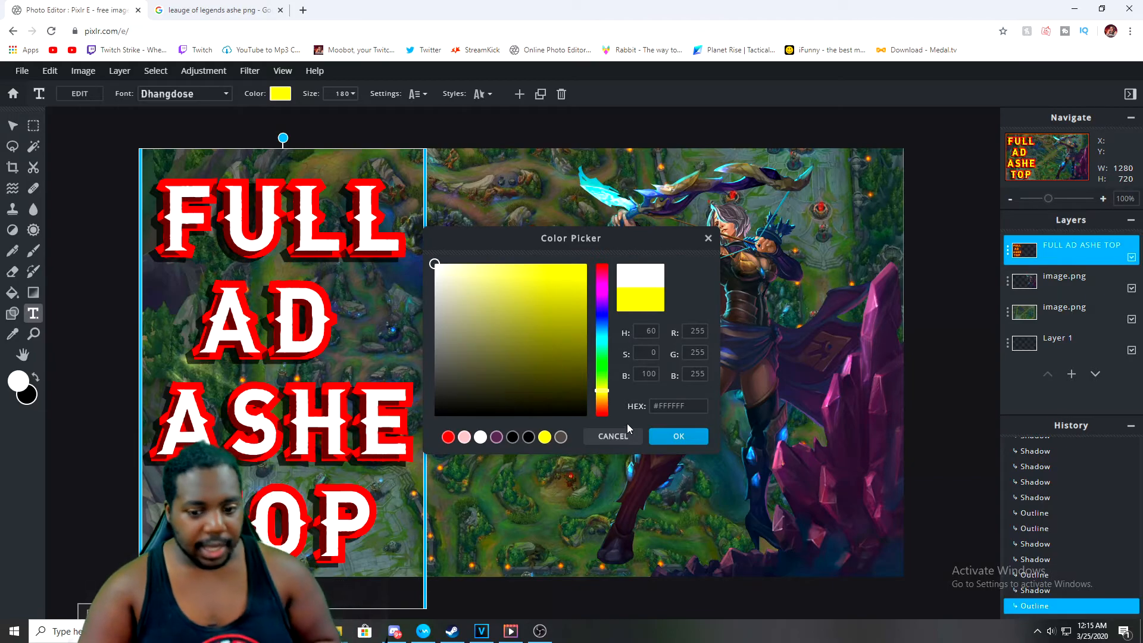
{"action": "left_click", "coordinate": [665, 439]}
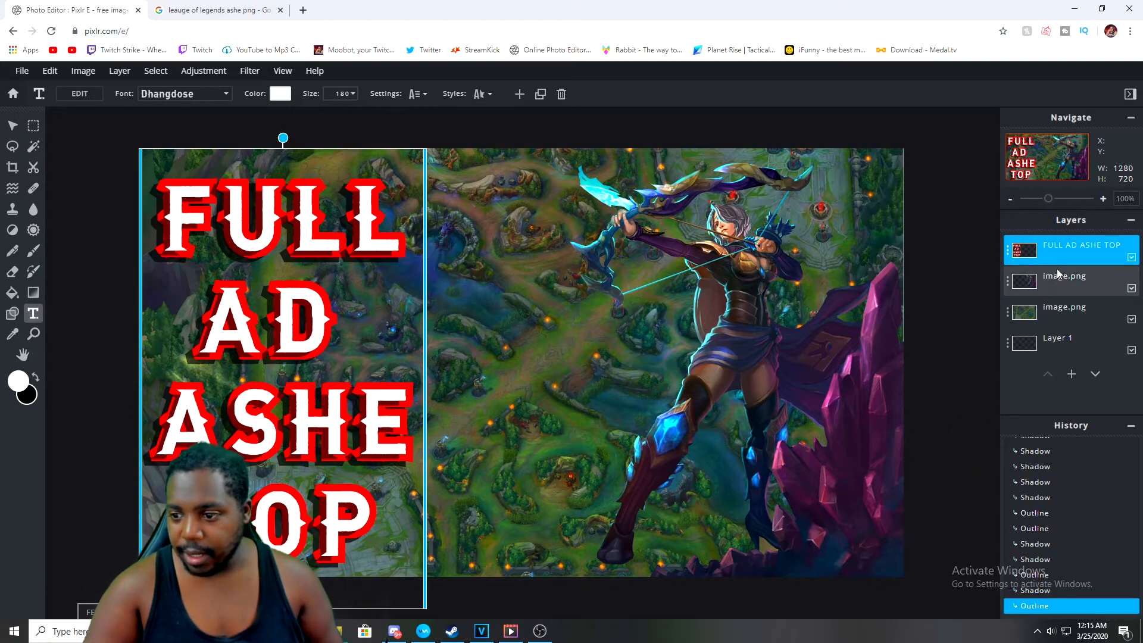
Try moving the map image layer above the Ashe image layer, then move it back
{"action": "left_click_drag", "start_coordinate": [1065, 256], "coordinate": [1069, 281]}
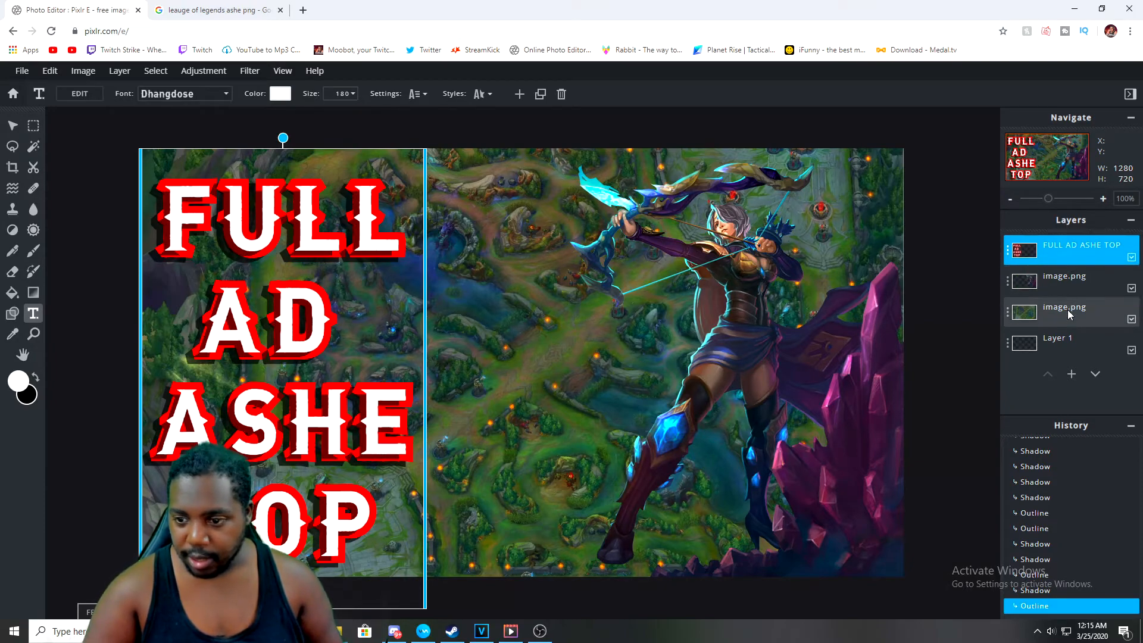
{"action": "left_click_drag", "start_coordinate": [1067, 317], "coordinate": [1057, 275]}
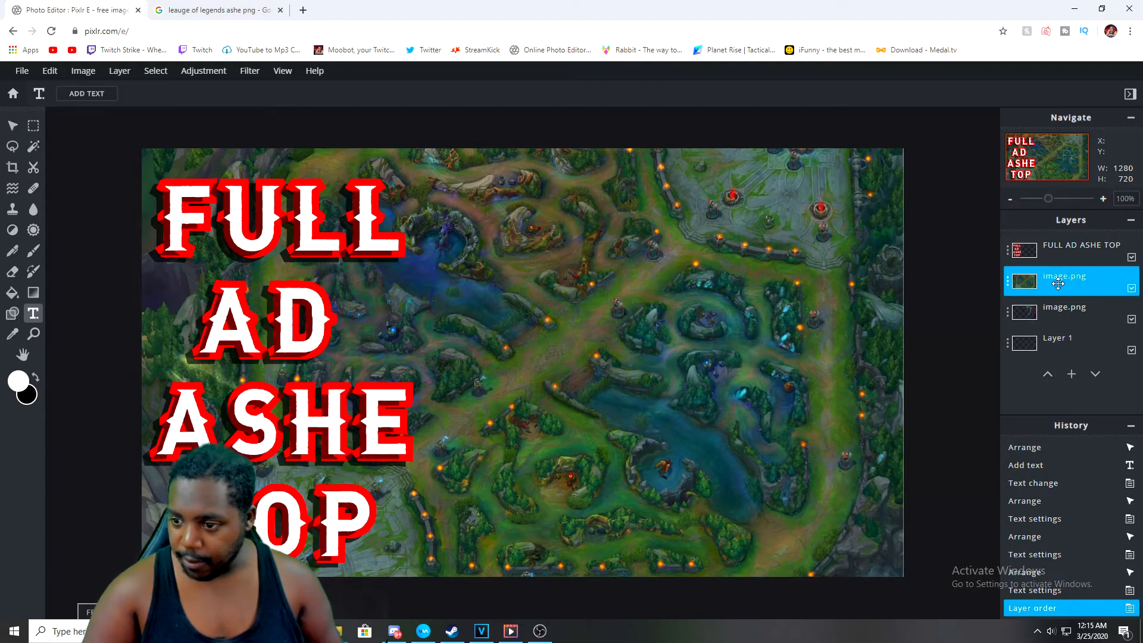
{"action": "left_click_drag", "start_coordinate": [1050, 279], "coordinate": [1062, 321]}
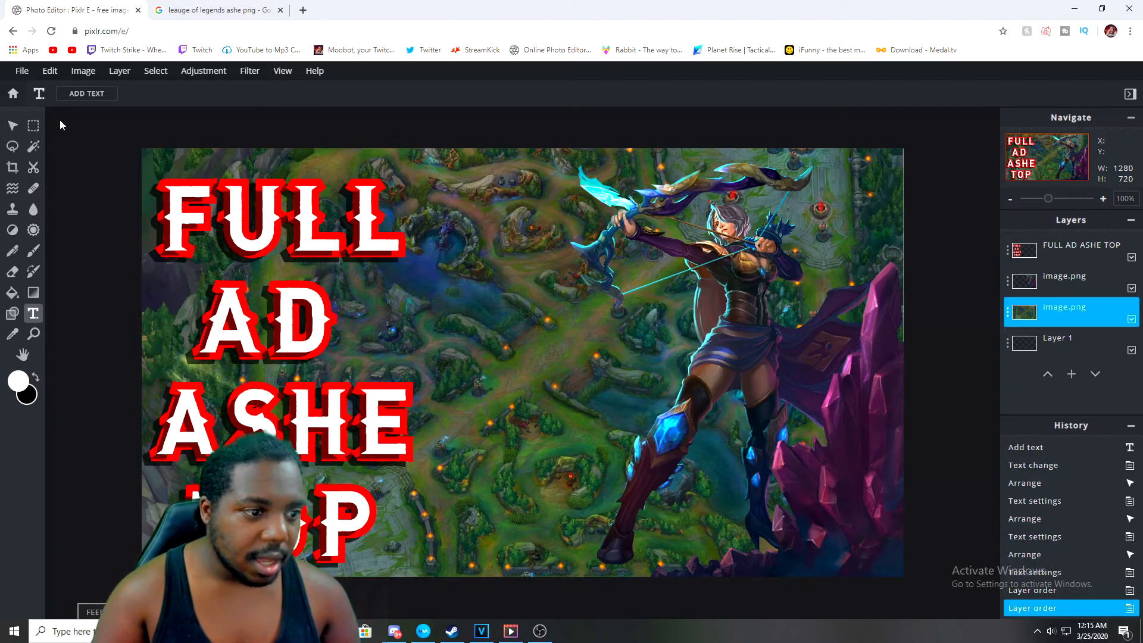
Open the Save Image dialog and set the file type to JPG
{"action": "left_click", "coordinate": [22, 71]}
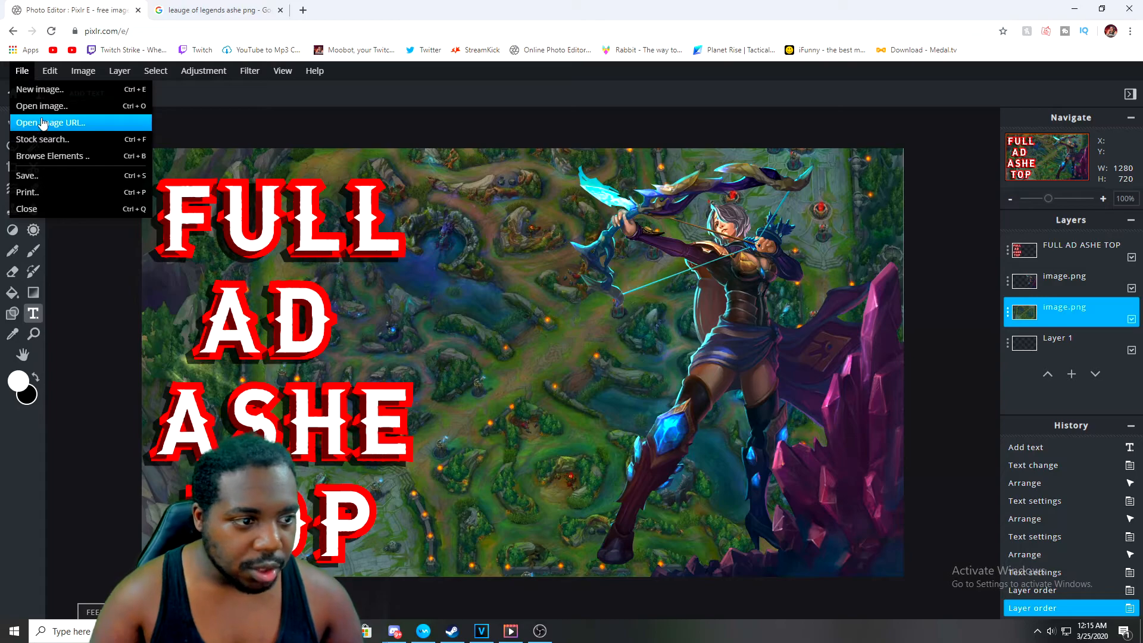
{"action": "left_click", "coordinate": [53, 175]}
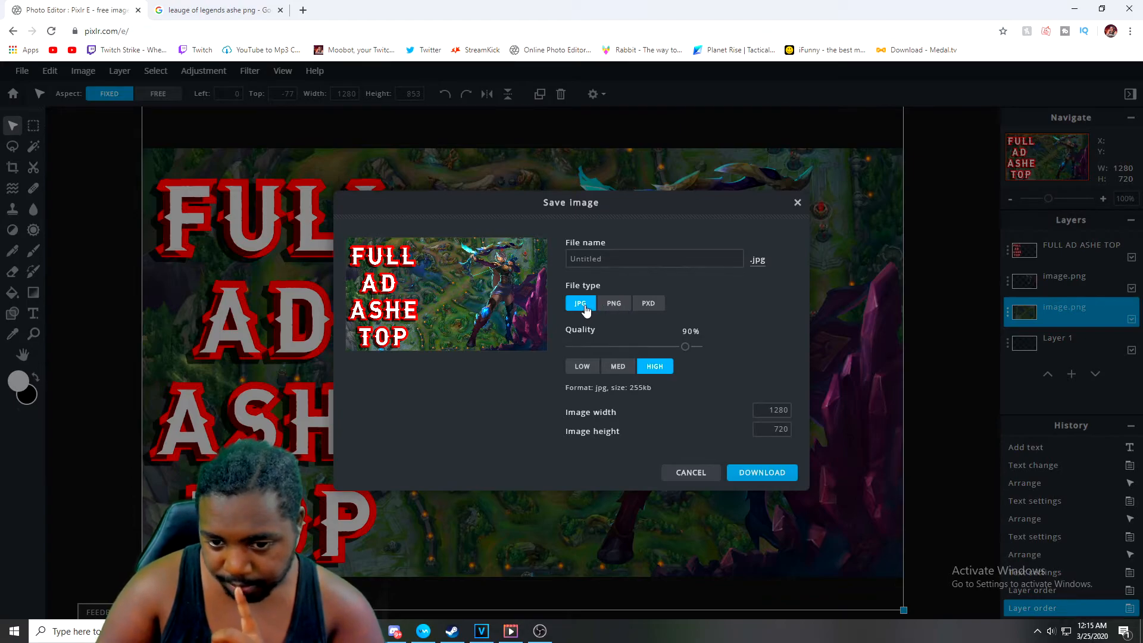
{"action": "left_click", "coordinate": [613, 303]}
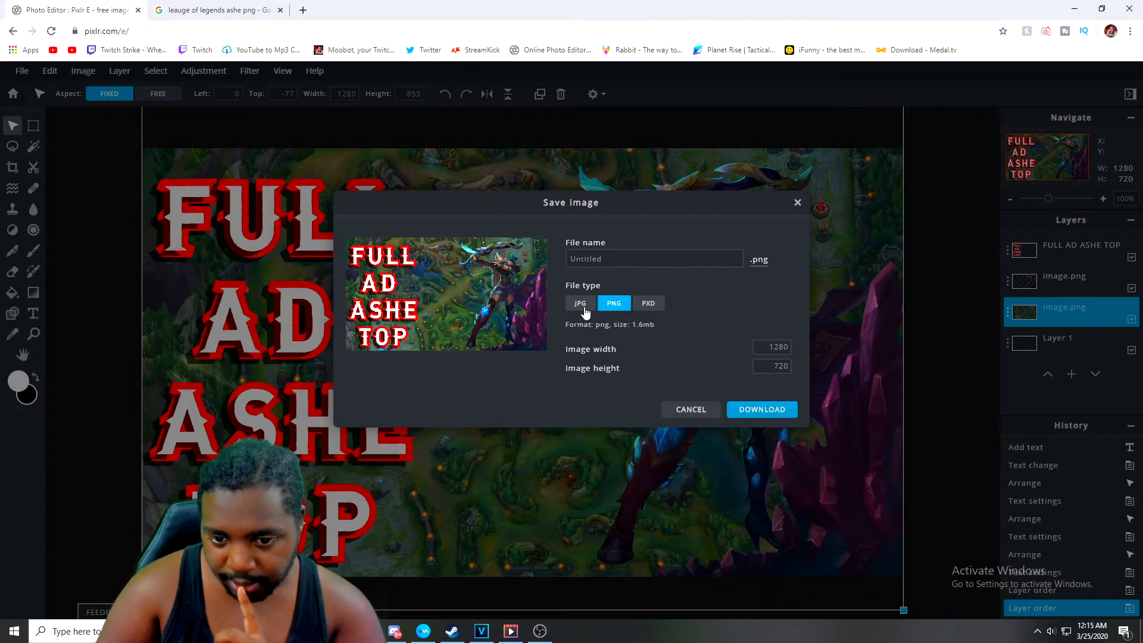
{"action": "left_click", "coordinate": [580, 304]}
{"action": "left_click", "coordinate": [625, 306]}
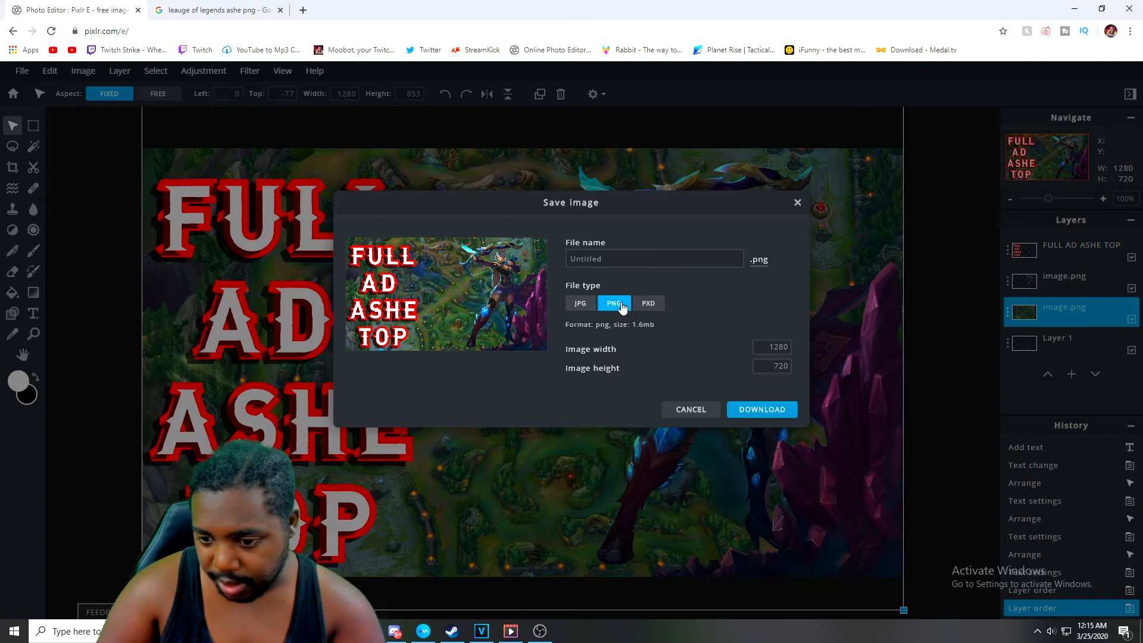
{"action": "left_click", "coordinate": [590, 306]}
{"action": "left_click", "coordinate": [615, 309]}
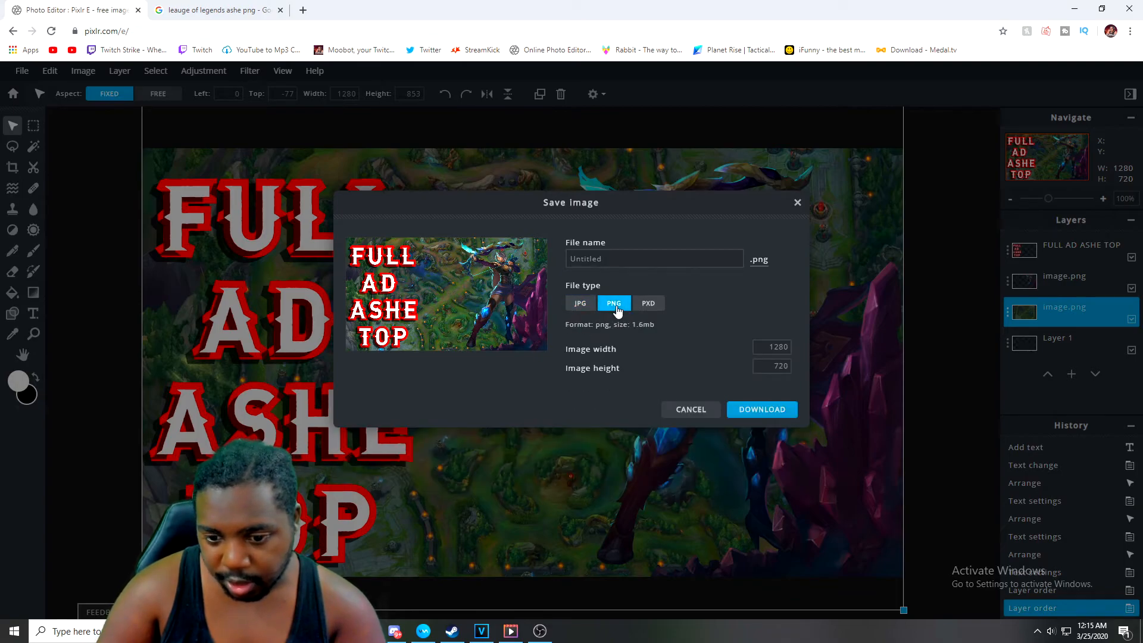
{"action": "left_click", "coordinate": [580, 306]}
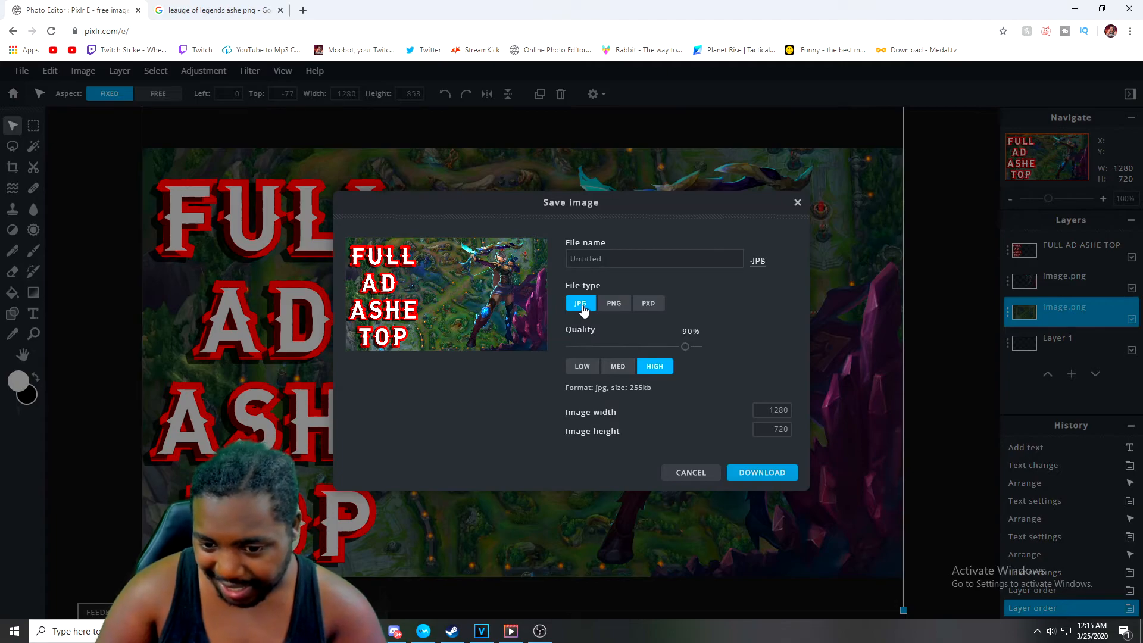
{"action": "left_click", "coordinate": [615, 307]}
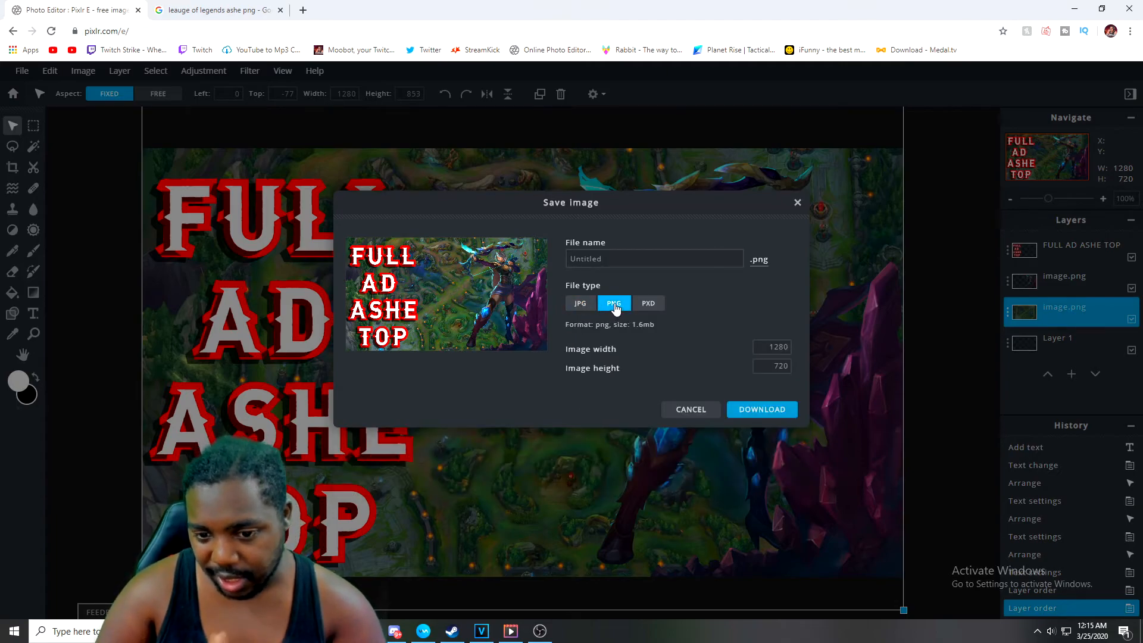
{"action": "left_click", "coordinate": [590, 307]}
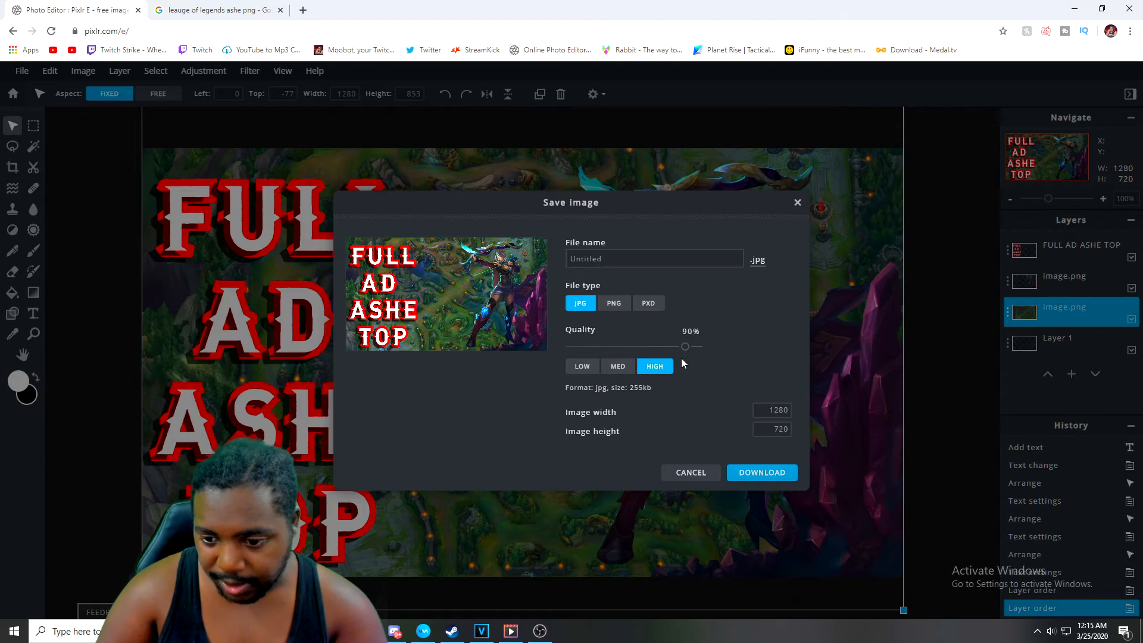
Set the JPG quality to 99% and download the image
{"action": "left_click_drag", "start_coordinate": [684, 346], "coordinate": [744, 364]}
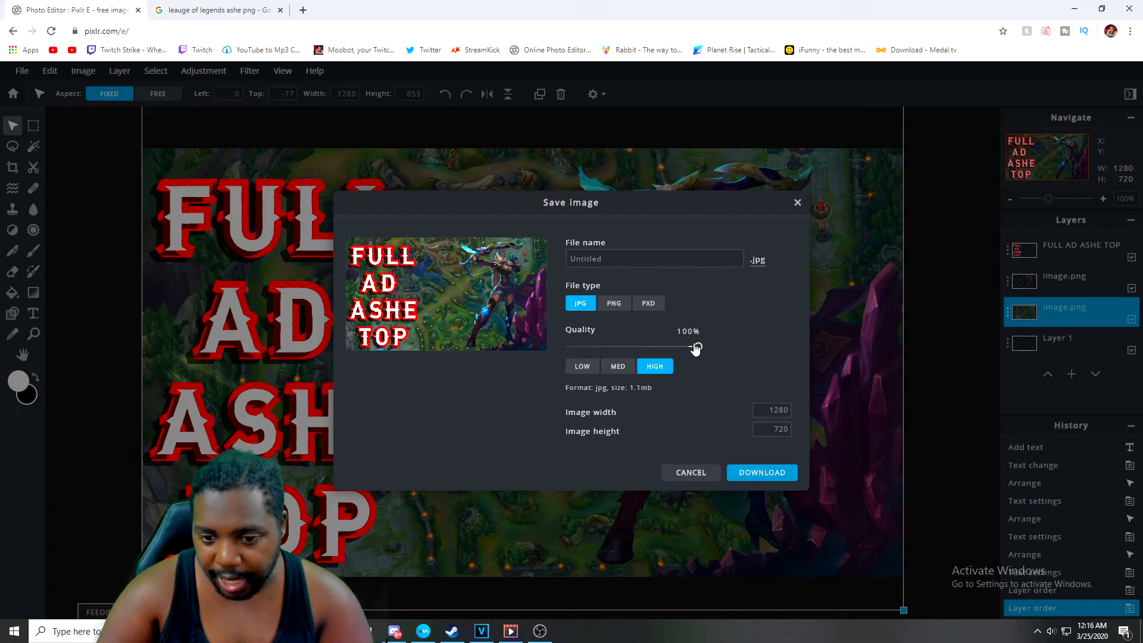
{"action": "left_click_drag", "start_coordinate": [695, 350], "coordinate": [682, 348]}
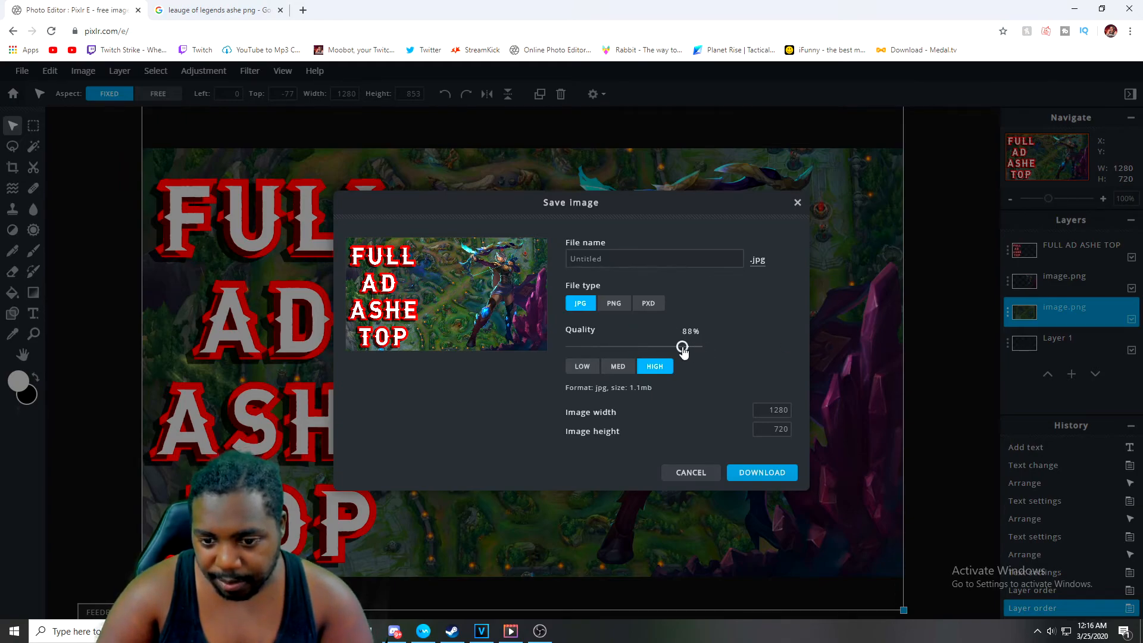
{"action": "left_click_drag", "start_coordinate": [682, 346], "coordinate": [696, 352]}
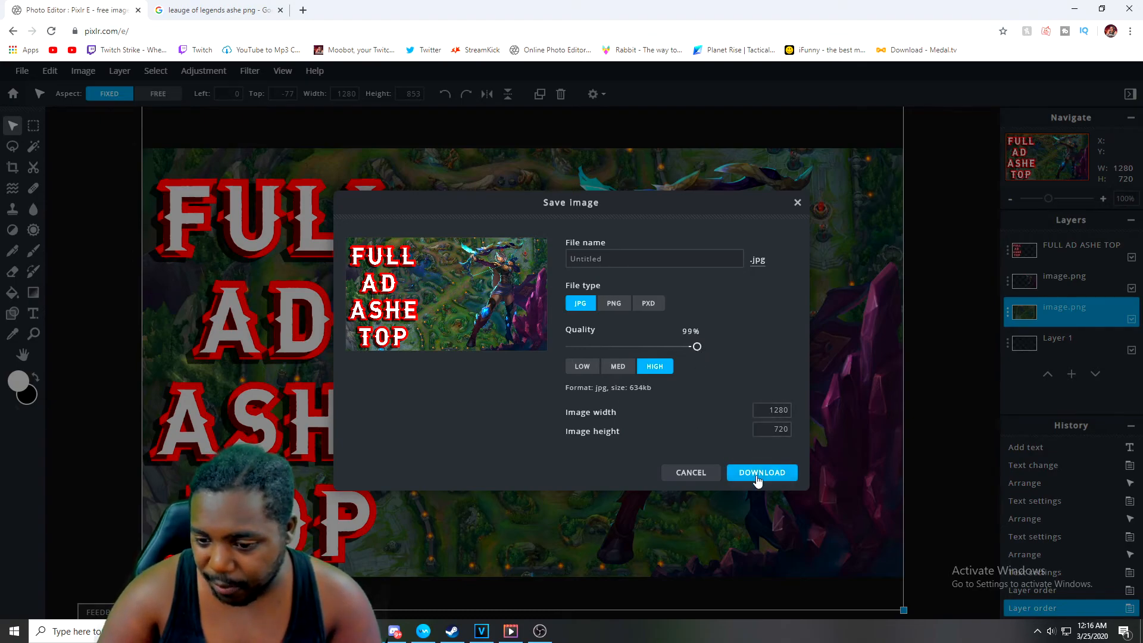
{"action": "left_click", "coordinate": [760, 476]}
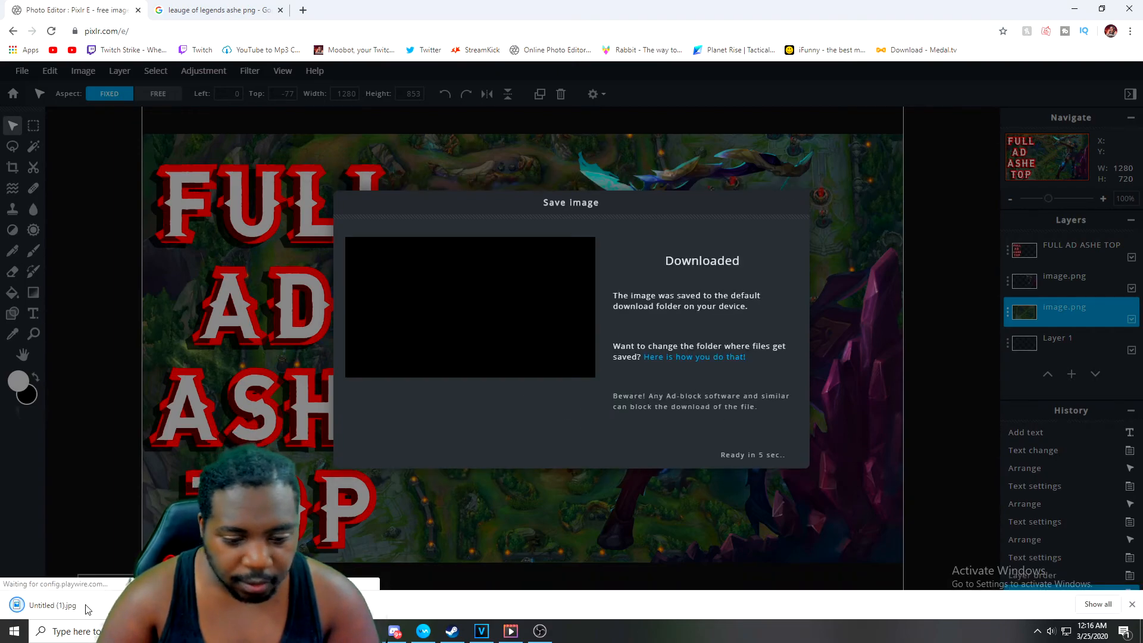
Open the downloaded JPG to inspect it, then minimize the viewer and close the save dialog
{"action": "left_click", "coordinate": [84, 602]}
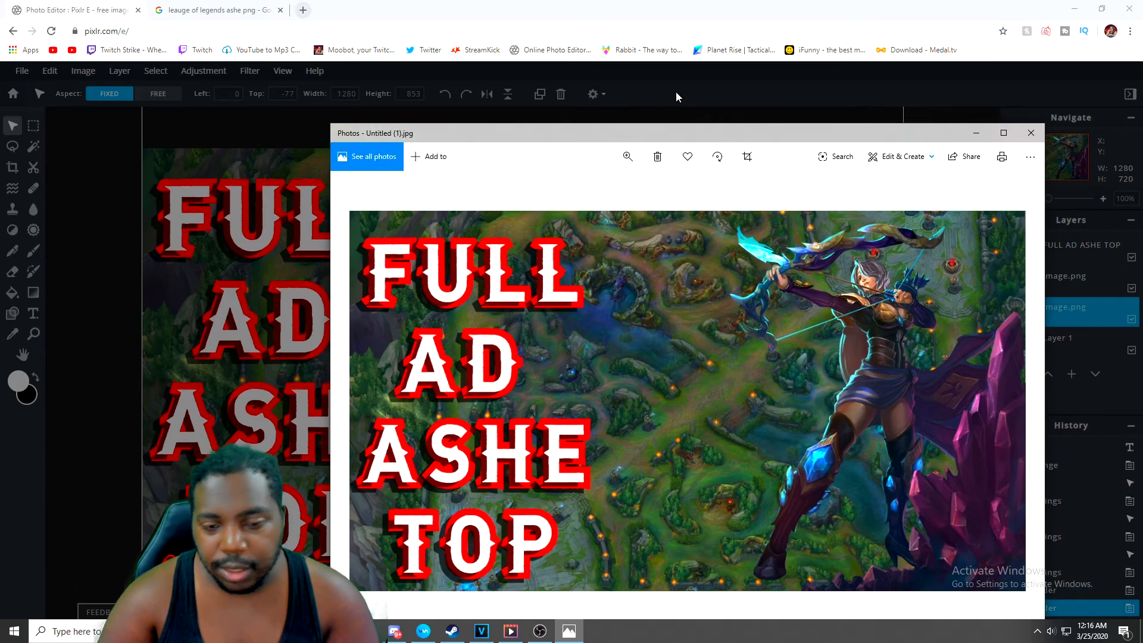
{"action": "left_click", "coordinate": [976, 134]}
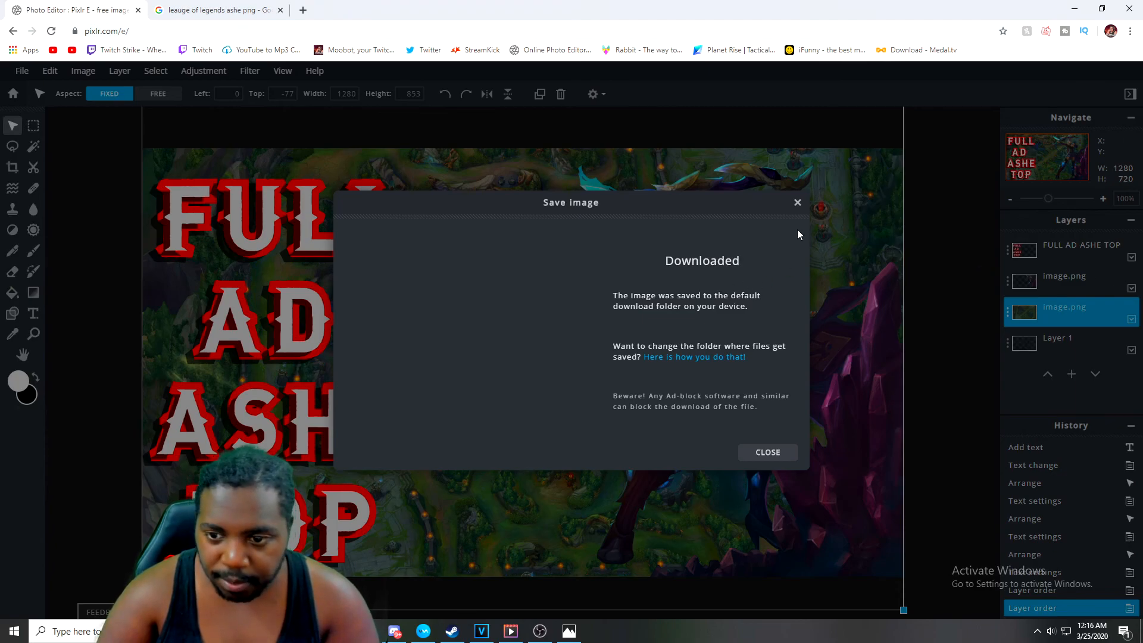
{"action": "left_click", "coordinate": [798, 202]}
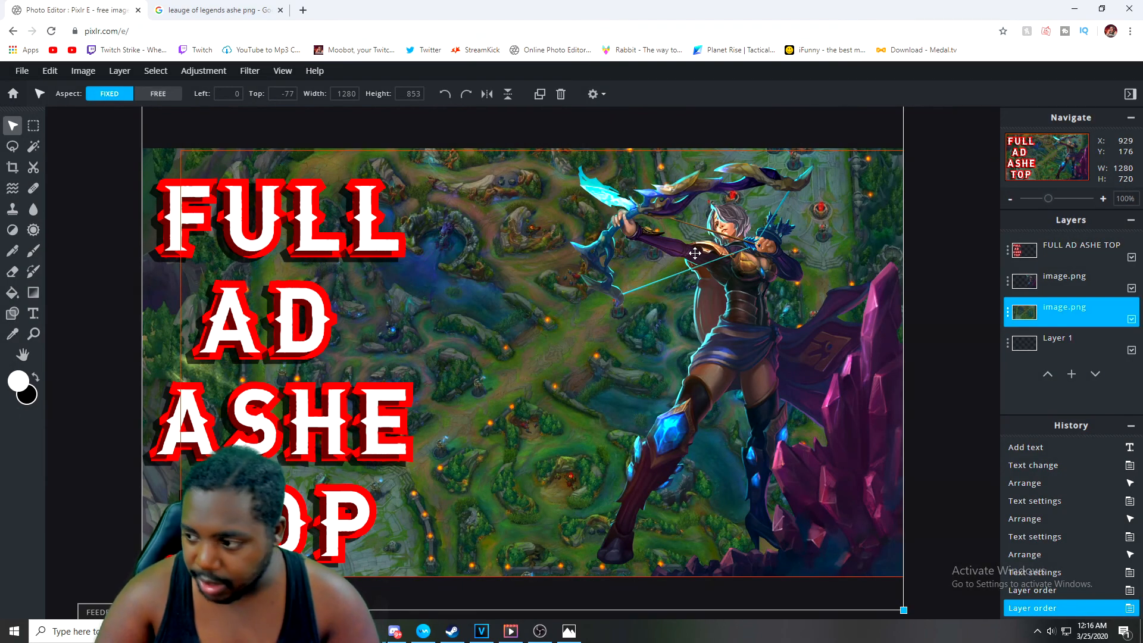